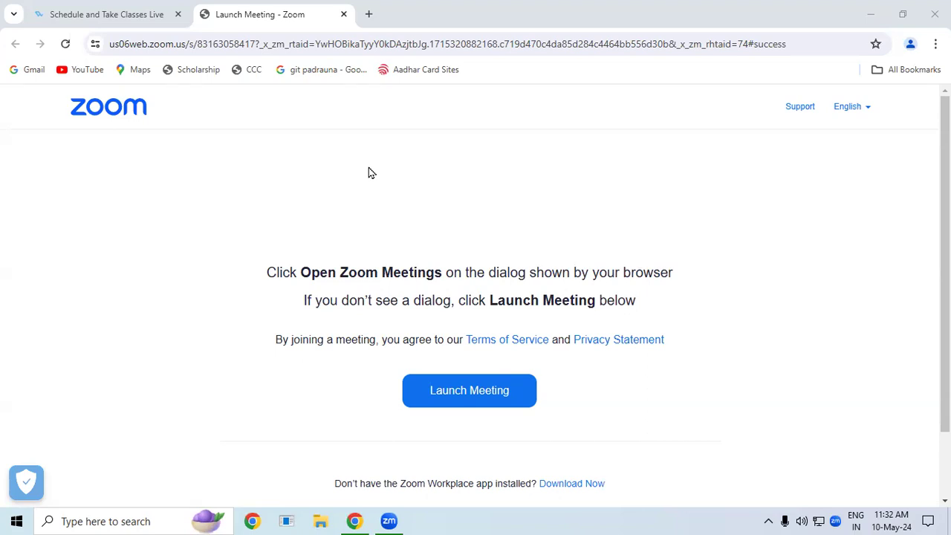
Bring up the Windows Run box with winword ready to launch
key("super+r")
Start Word, open MS OFFICE 2021 INTRODUCTION from Recent, and select the year 2021
left_click(117, 479)
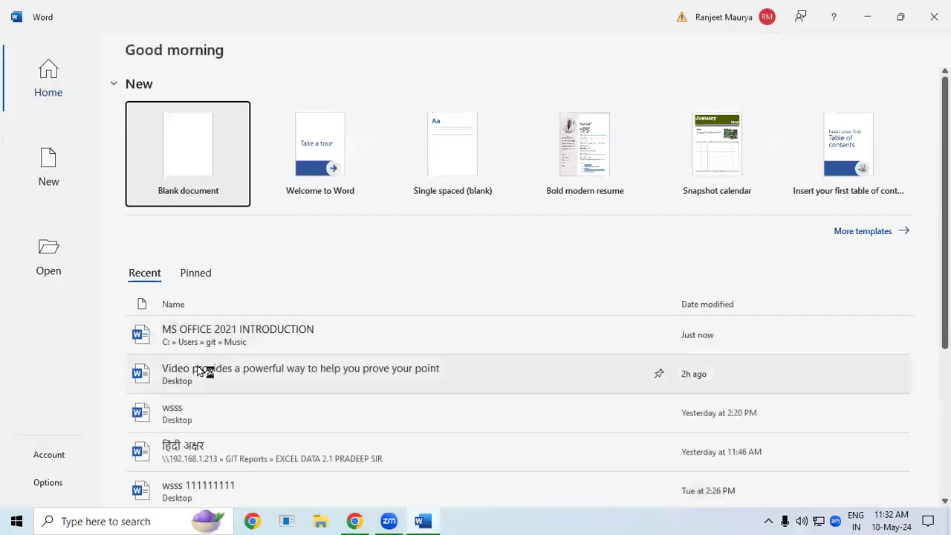
left_click(223, 329)
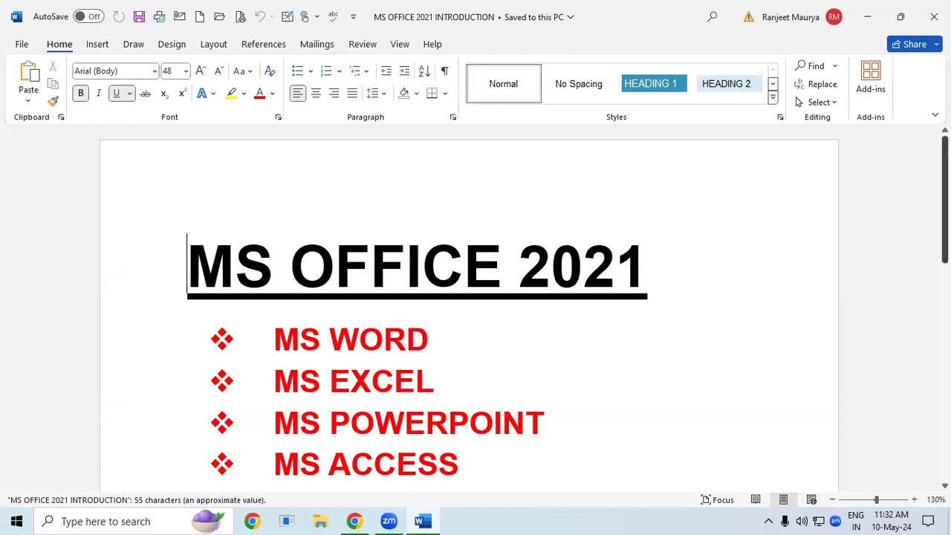
scroll(476, 312, "down", 1)
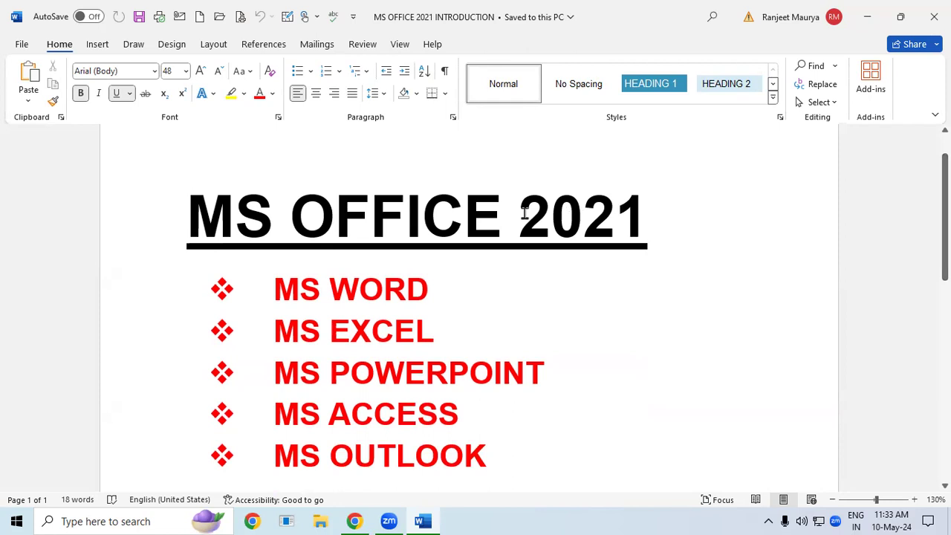
left_click_drag(523, 213, 648, 216)
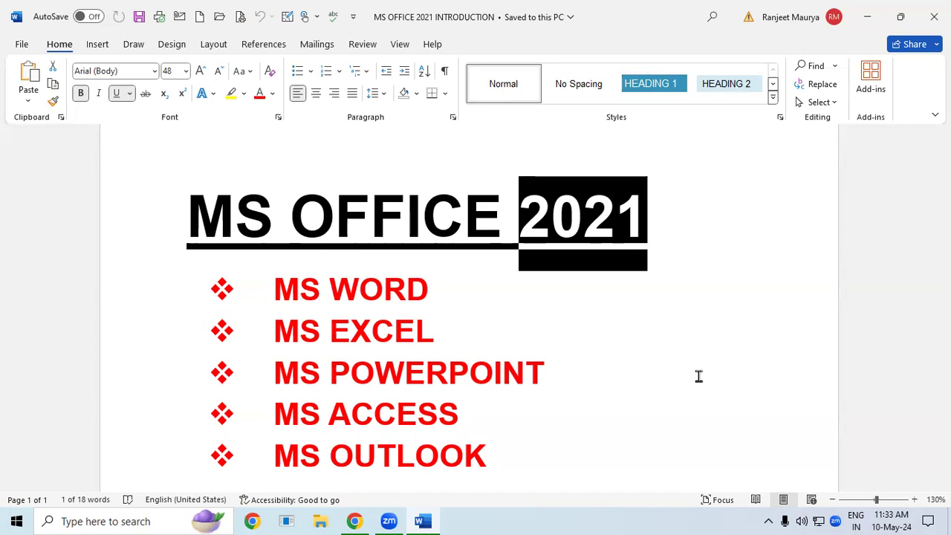
left_click(645, 394)
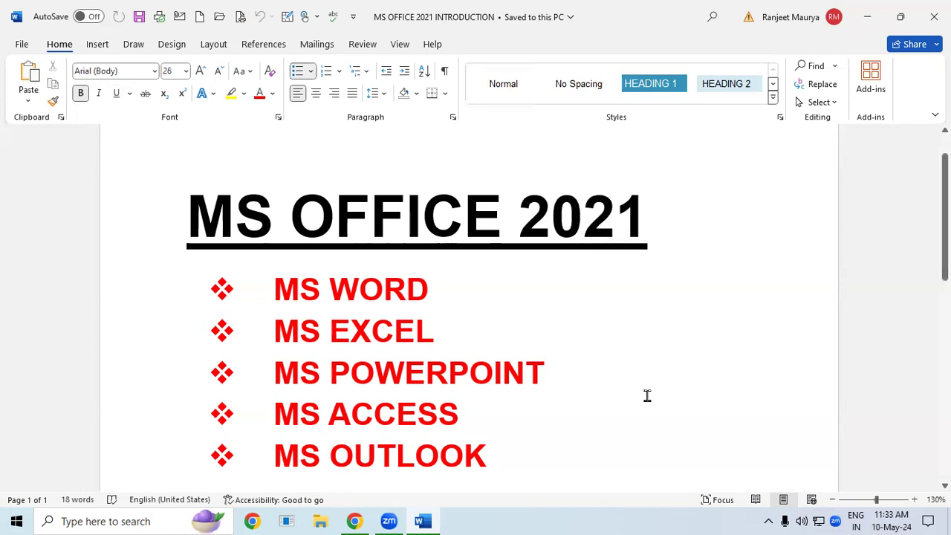
left_click_drag(329, 291, 364, 296)
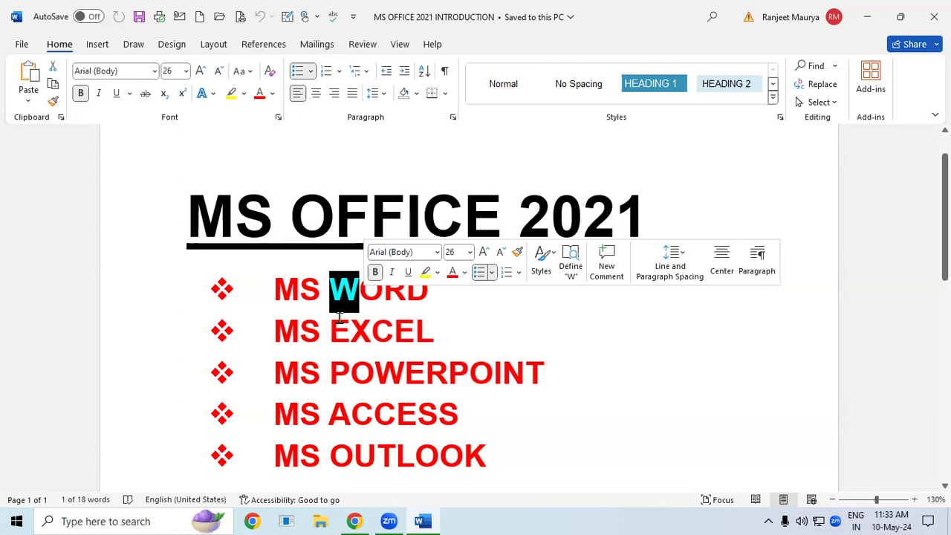
left_click_drag(330, 330, 358, 338)
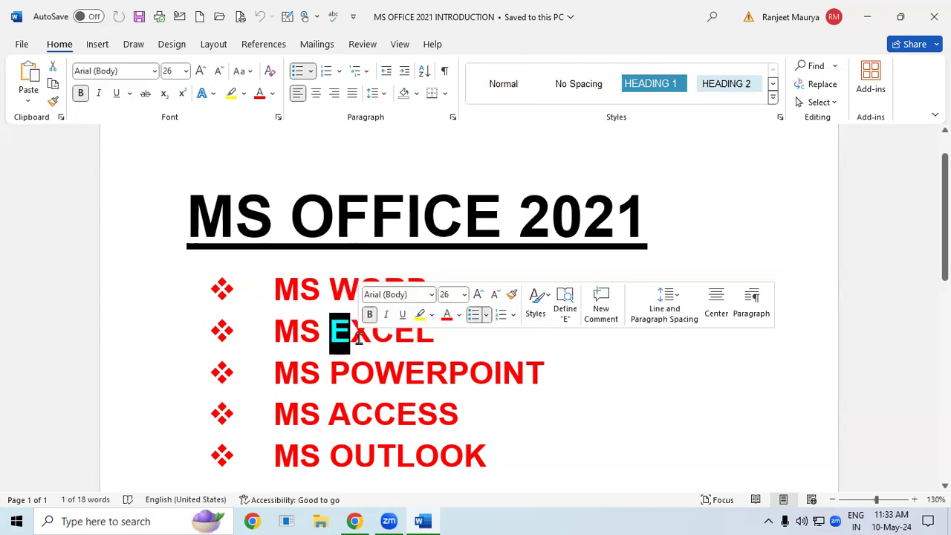
left_click_drag(350, 370, 451, 383)
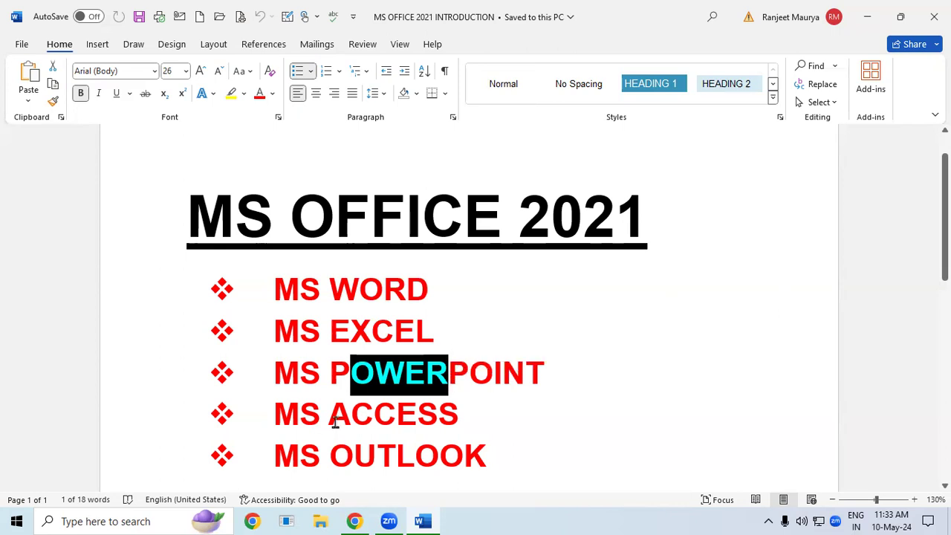
left_click_drag(330, 417, 416, 428)
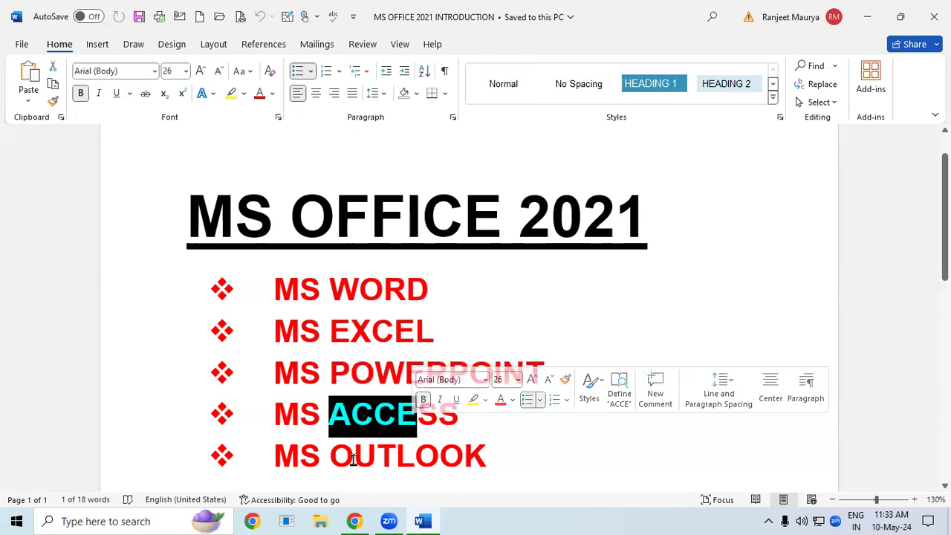
left_click_drag(354, 457, 416, 459)
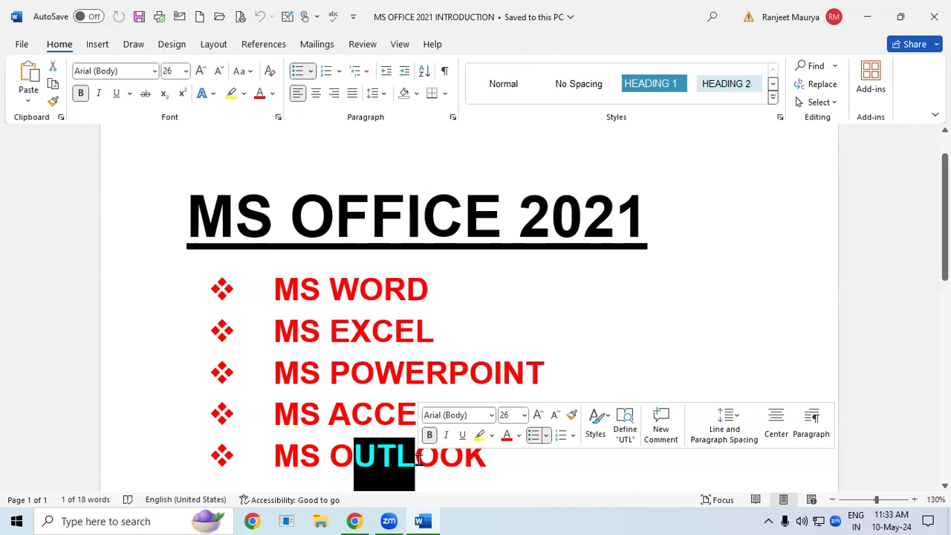
left_click(686, 326)
left_click_drag(503, 450, 321, 294)
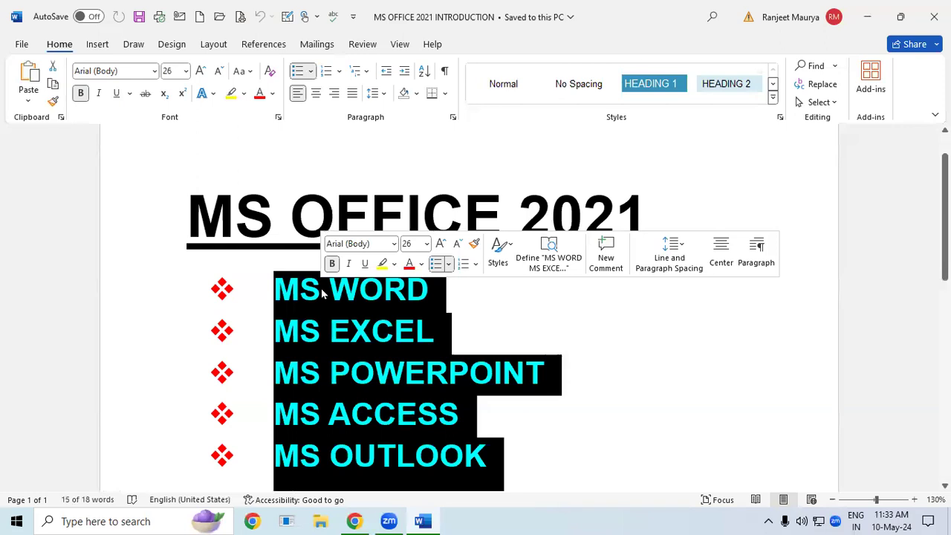
left_click(626, 403)
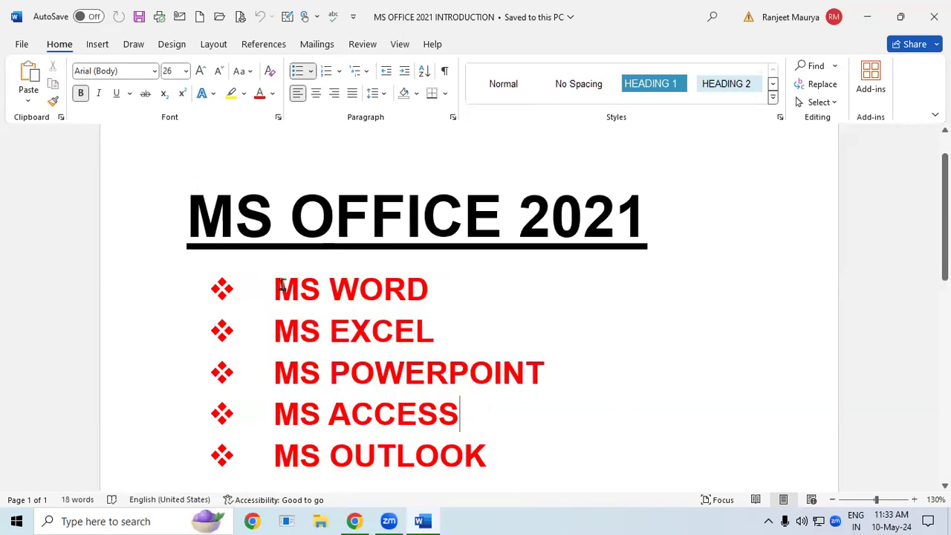
left_click_drag(280, 289, 445, 293)
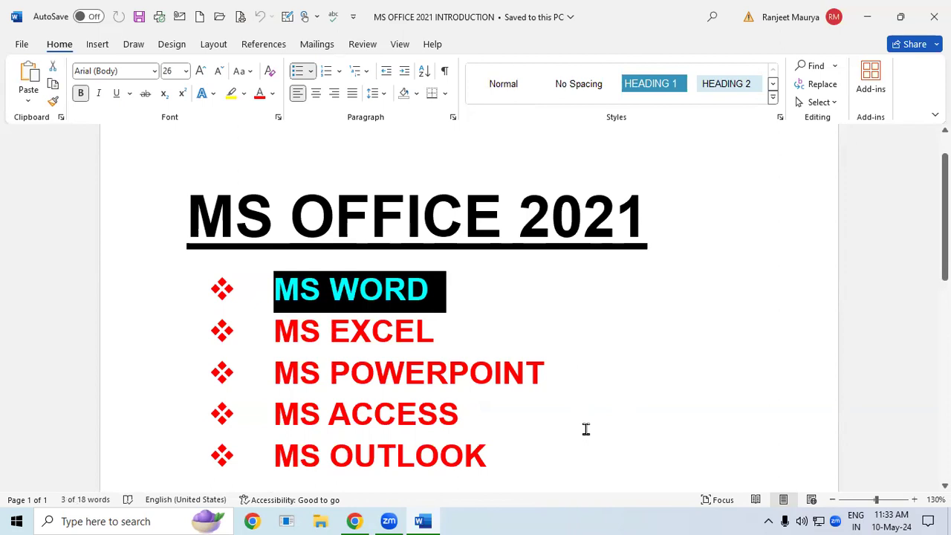
left_click(502, 347)
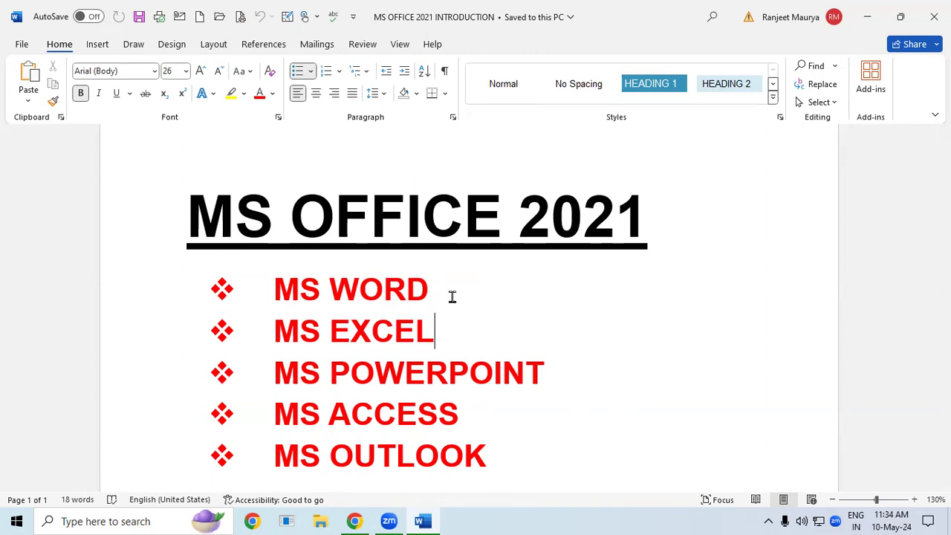
mouse_move(519, 215)
left_mouse_down()
mouse_move(622, 214)
mouse_move(648, 230)
left_mouse_up()
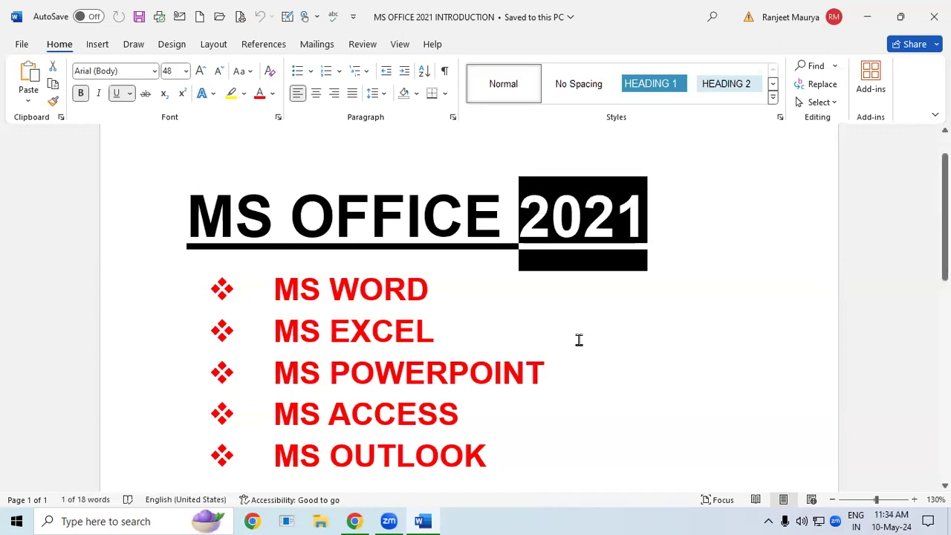
left_click(465, 338)
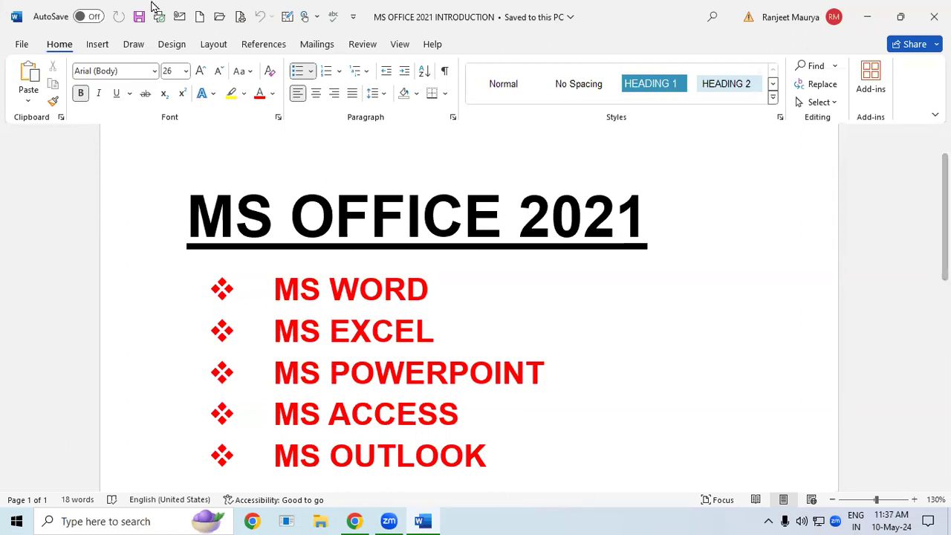
Close the Word window and minimize Chrome to reveal the desktop
left_click(933, 16)
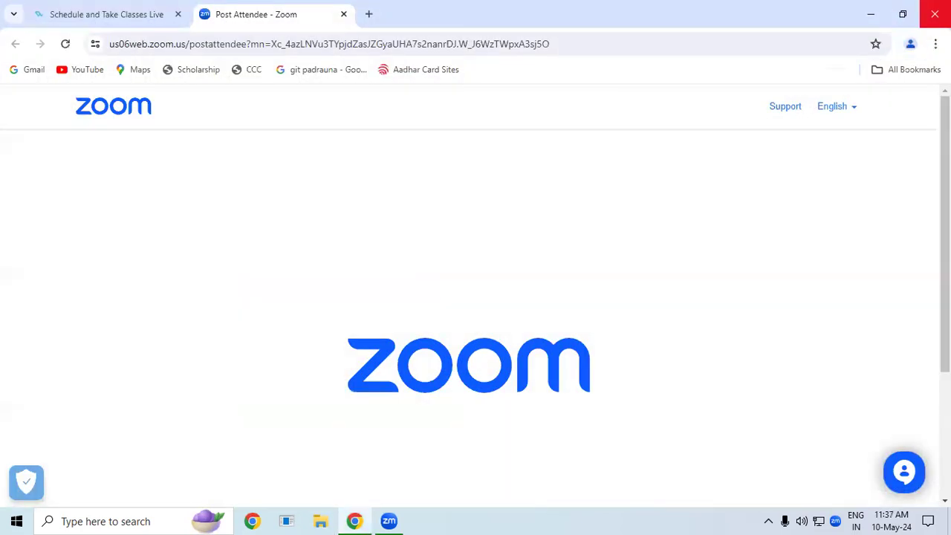
left_click(874, 10)
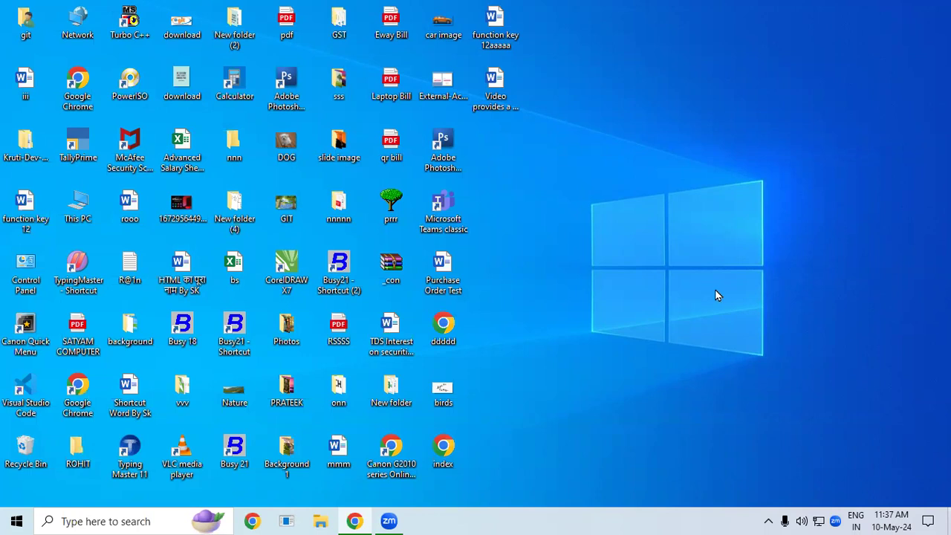
Start Word from the Run box with WINWORD after 'MS WORD' is not found
key("super+r")
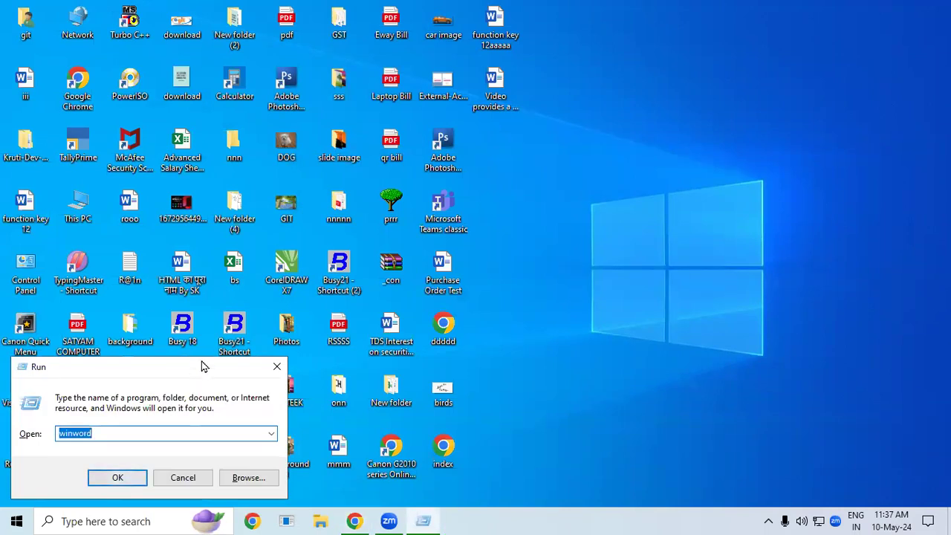
left_click_drag(199, 371, 215, 96)
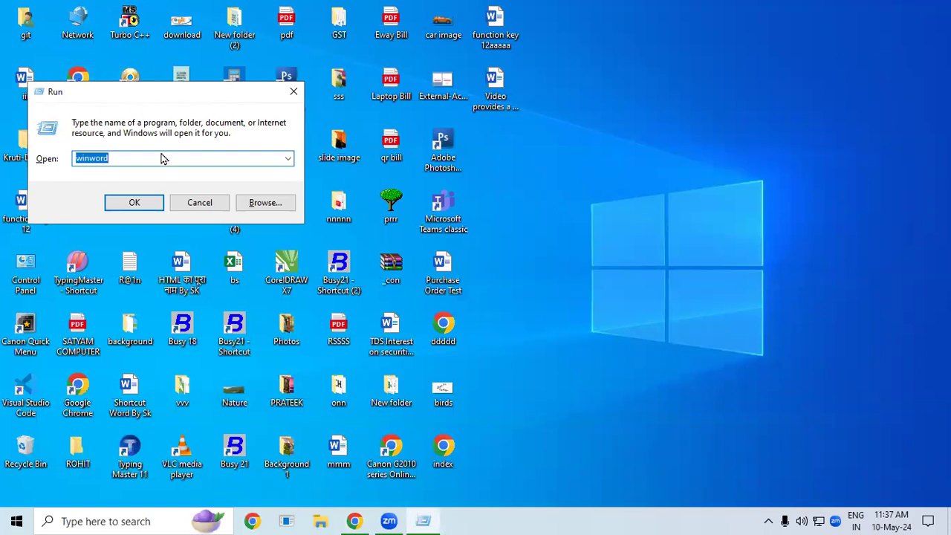
key("BackSpace")
type("MS WORD")
key("Return")
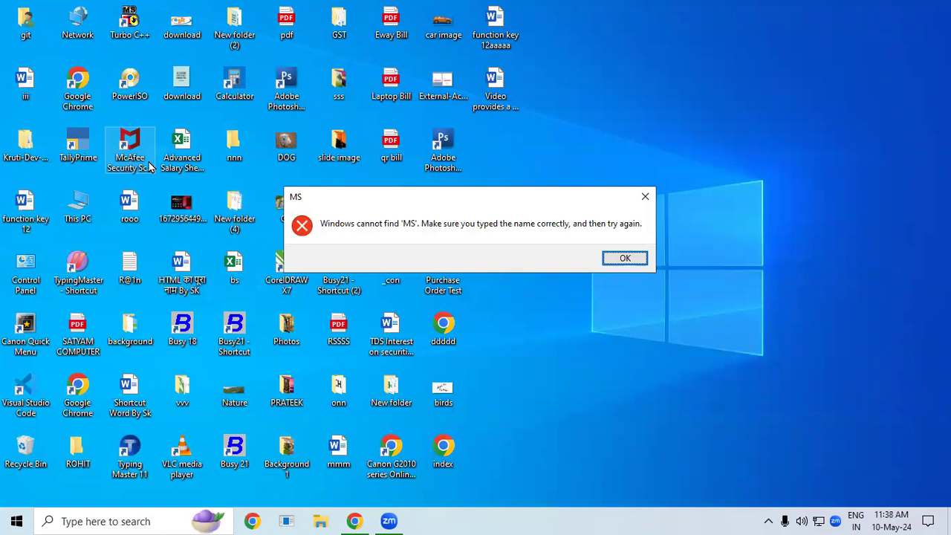
left_click(644, 197)
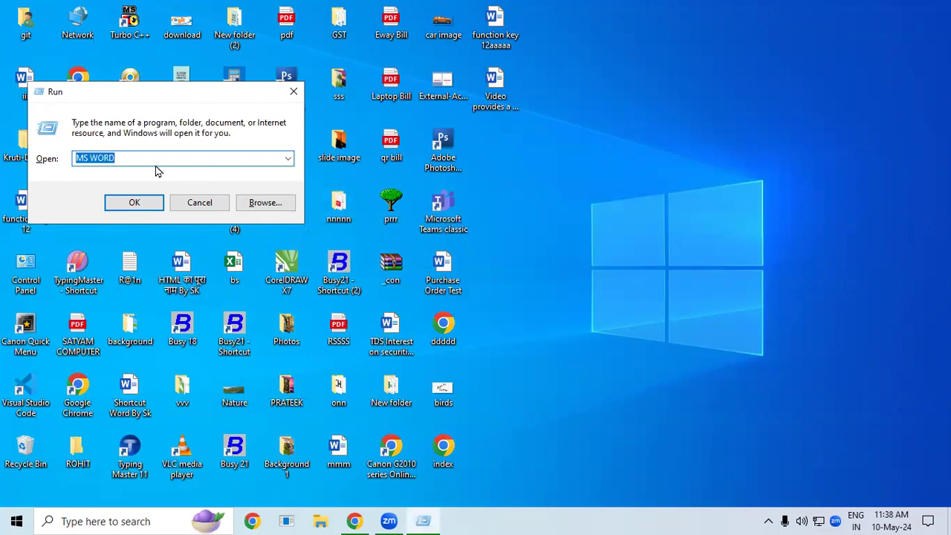
type("WINWO")
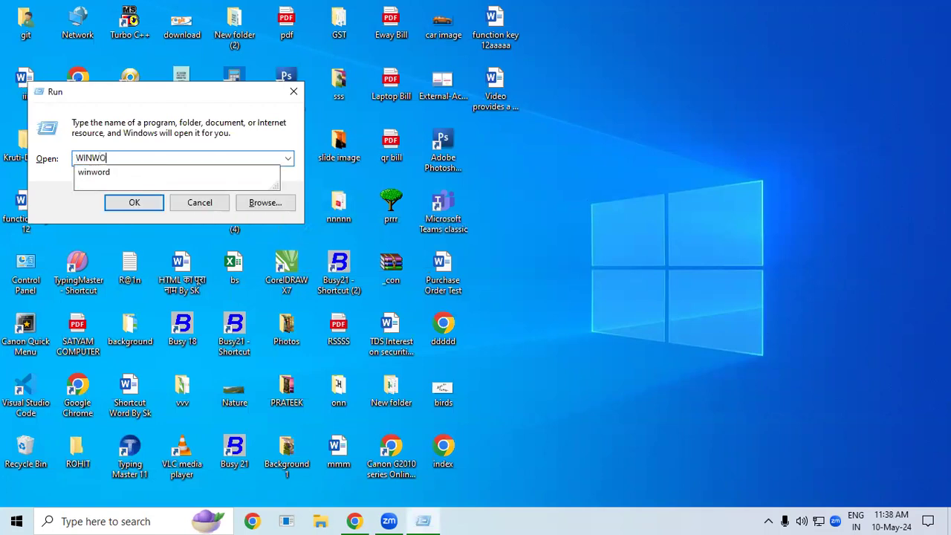
type("RD")
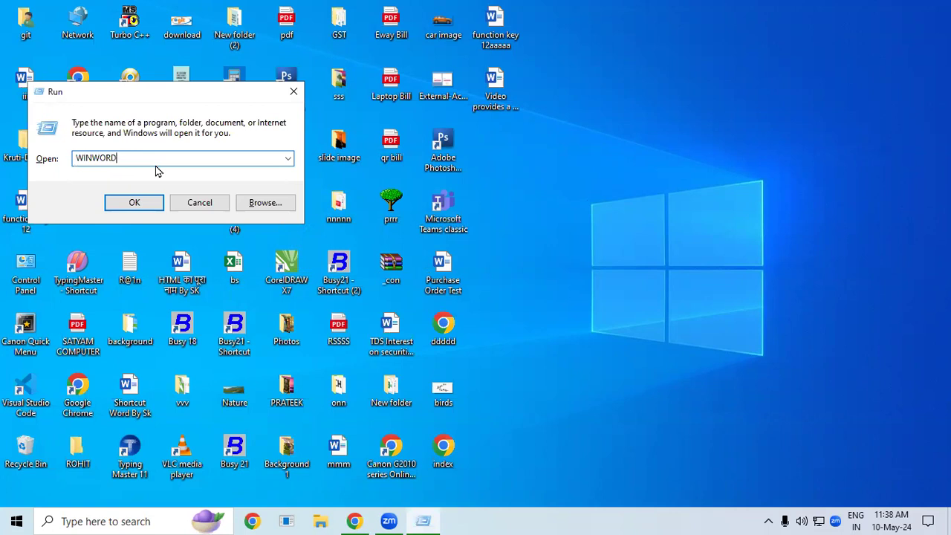
key("Return")
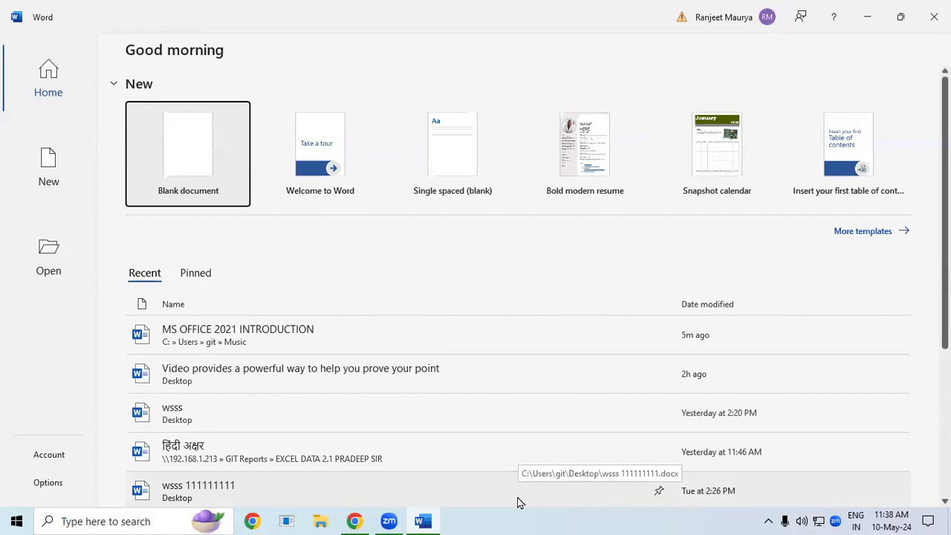
Open a blank Document1 from the start screen, then close Word
left_click(169, 171)
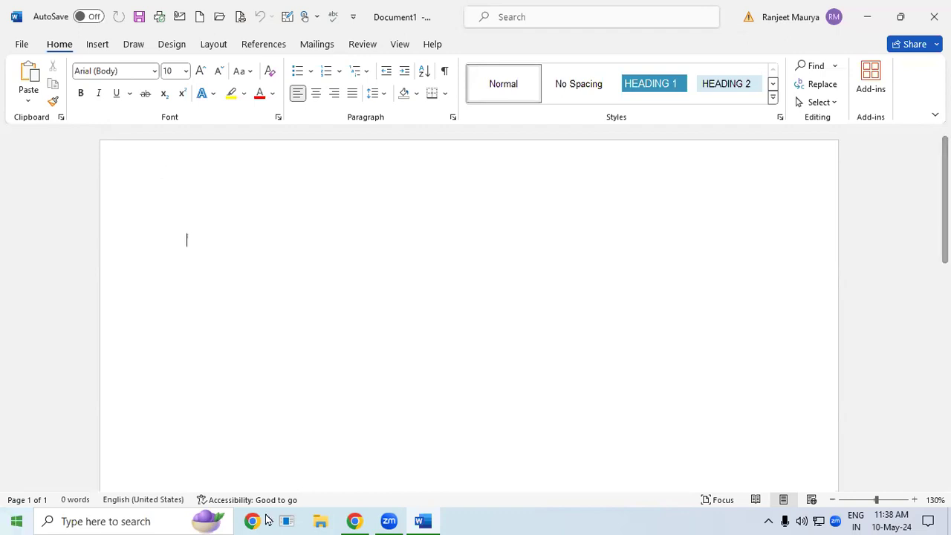
left_click(933, 16)
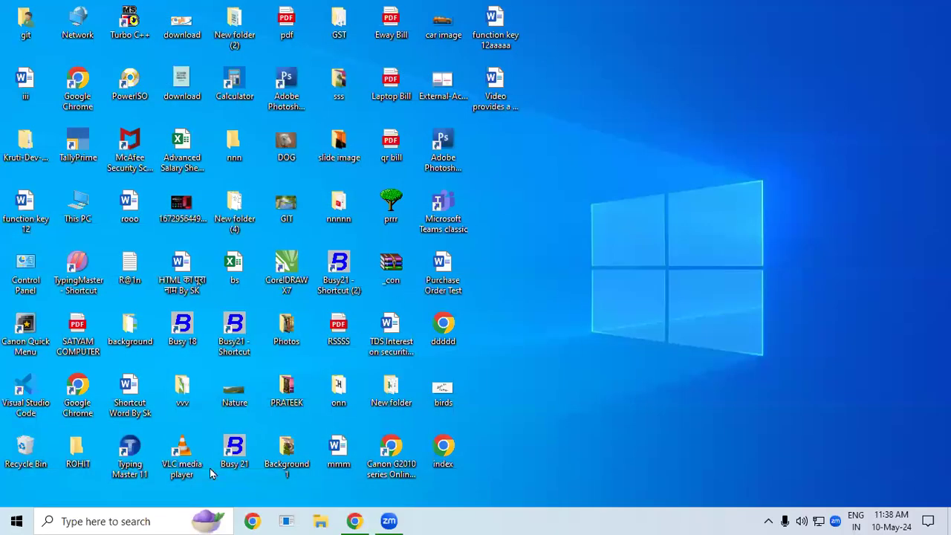
Launch Word by searching 'WORD' in Windows Search, then close its start screen
left_click(107, 519)
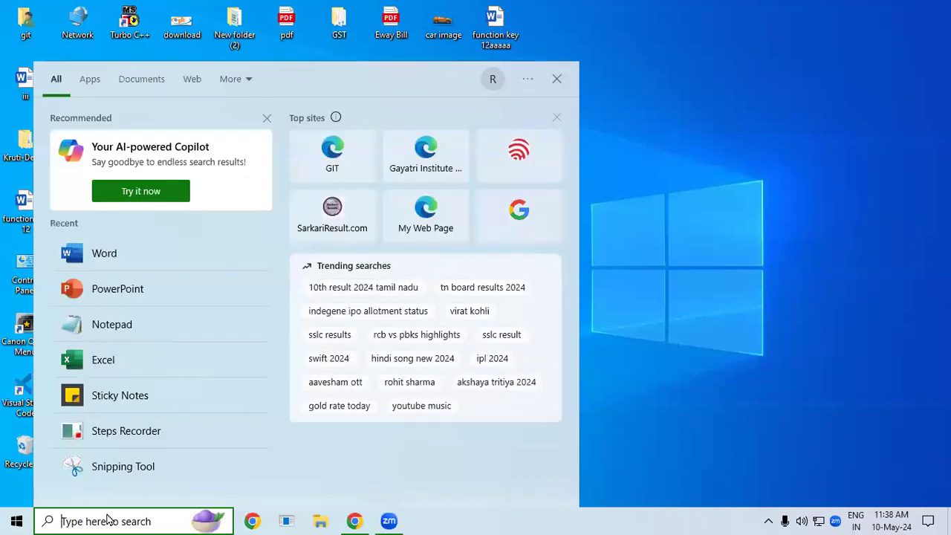
type("WO")
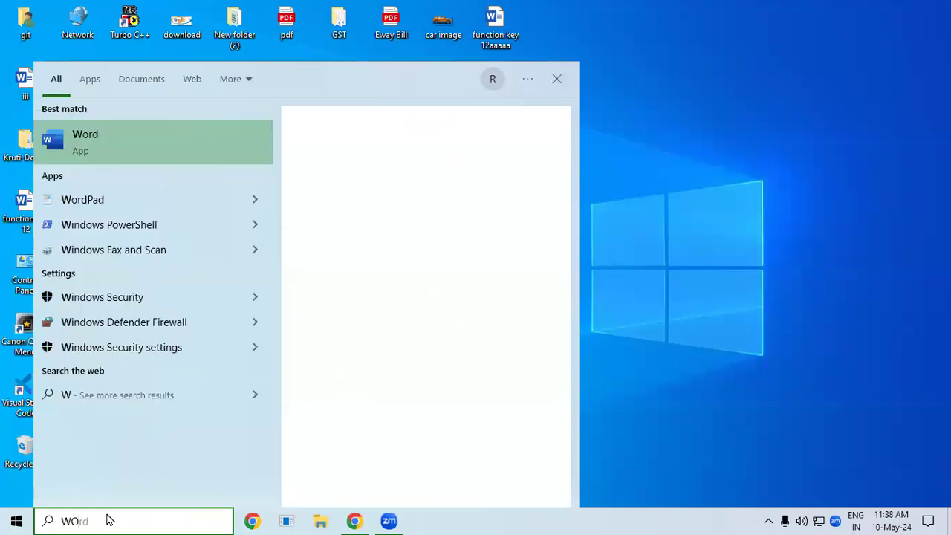
type("RD")
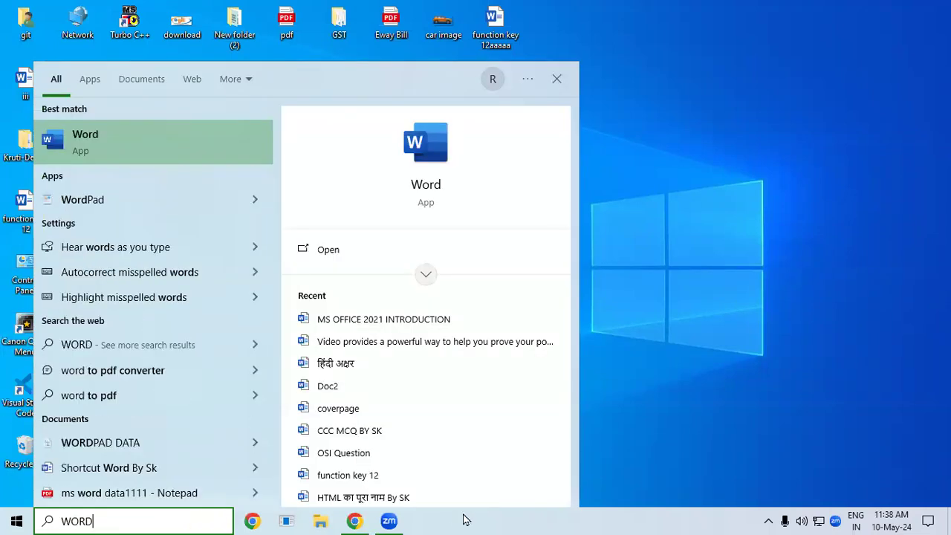
left_click(104, 148)
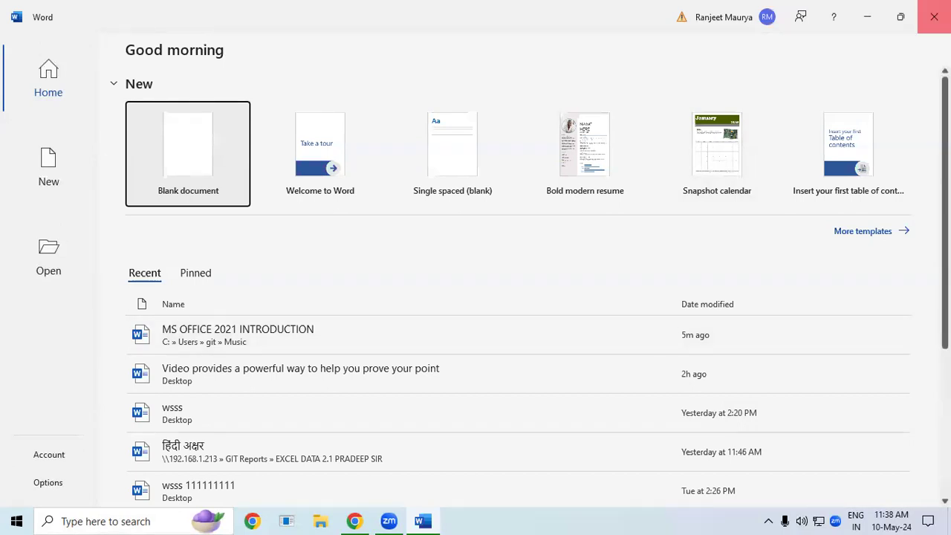
left_click(933, 17)
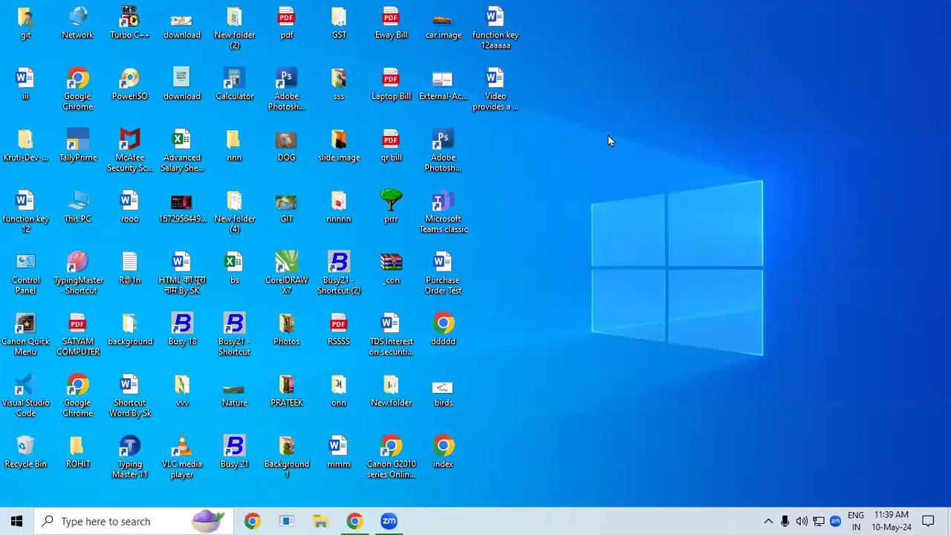
Create a desktop file 'New Microsoft Word Document' via New > Microsoft Word Document
right_click(607, 139)
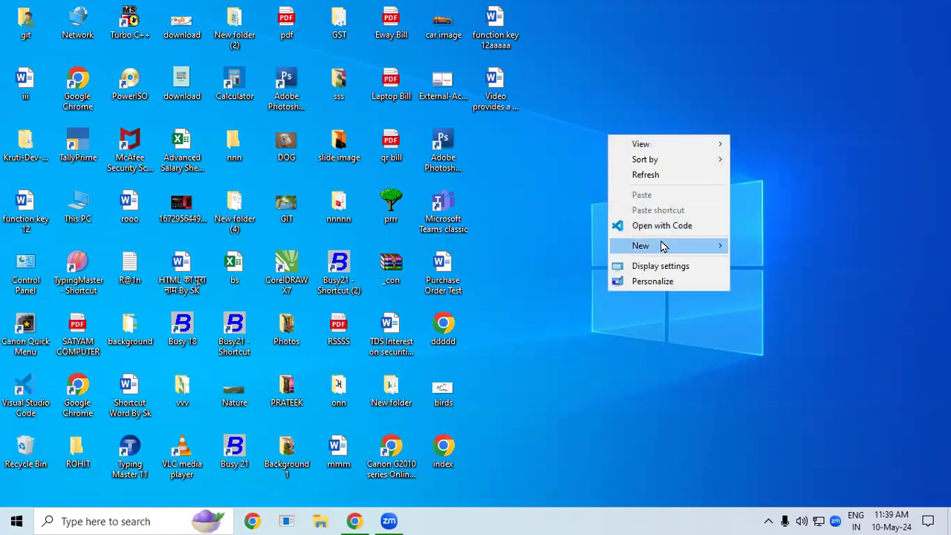
mouse_move(661, 246)
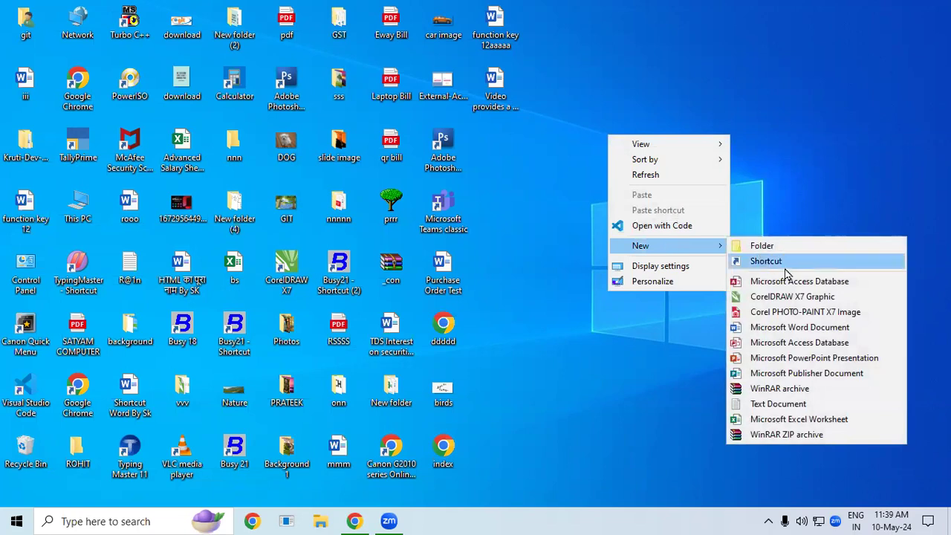
left_click(811, 332)
key("Return")
left_click(475, 215)
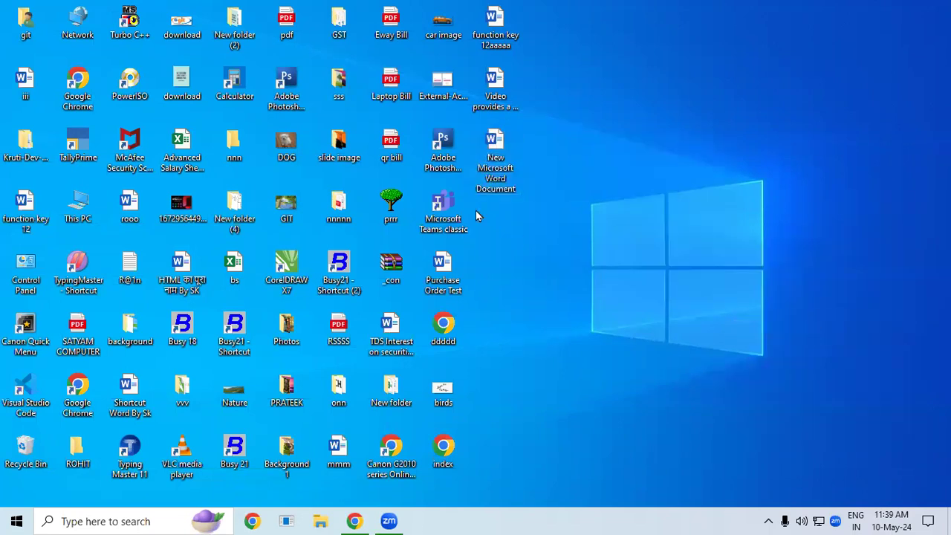
Open 'New Microsoft Word Document' from the desktop as an empty page, then close Word
double_click(509, 169)
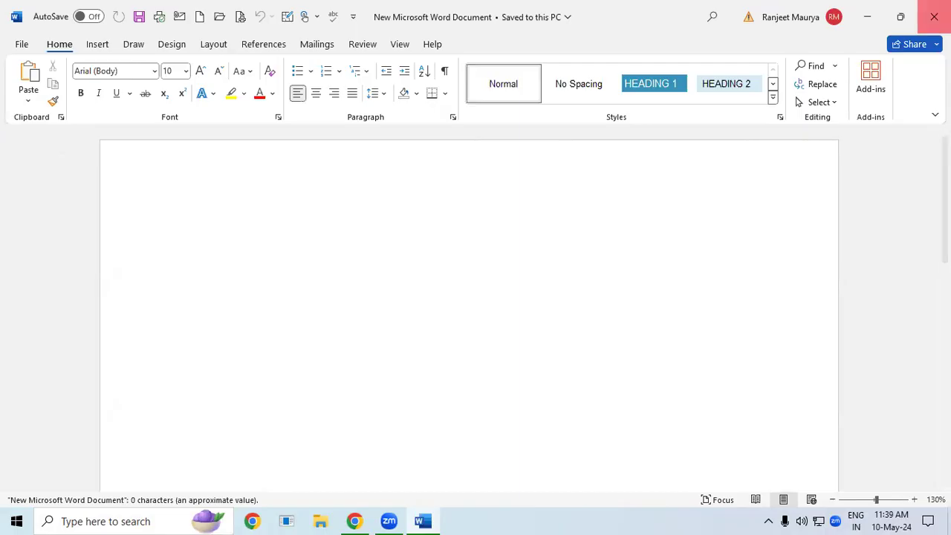
left_click(933, 16)
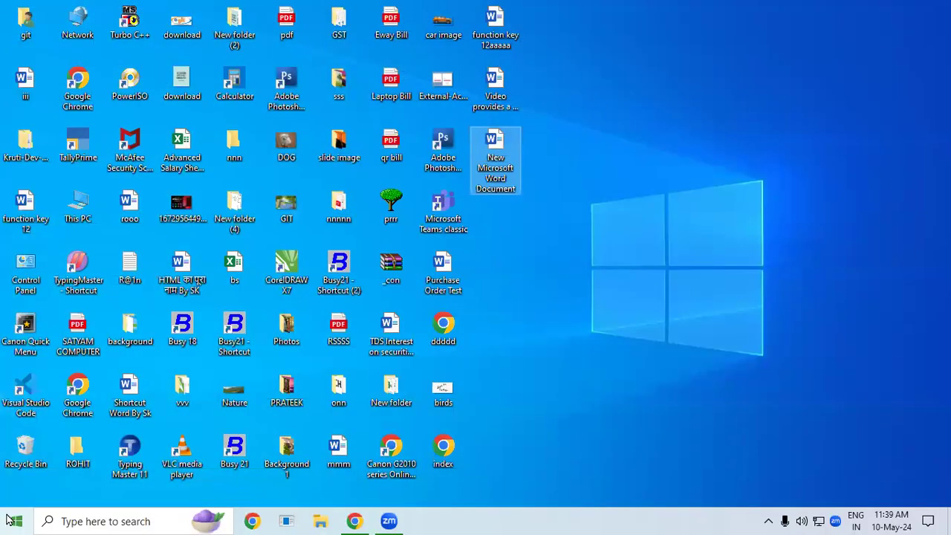
Scroll through the Start menu's list of installed apps
left_click(16, 520)
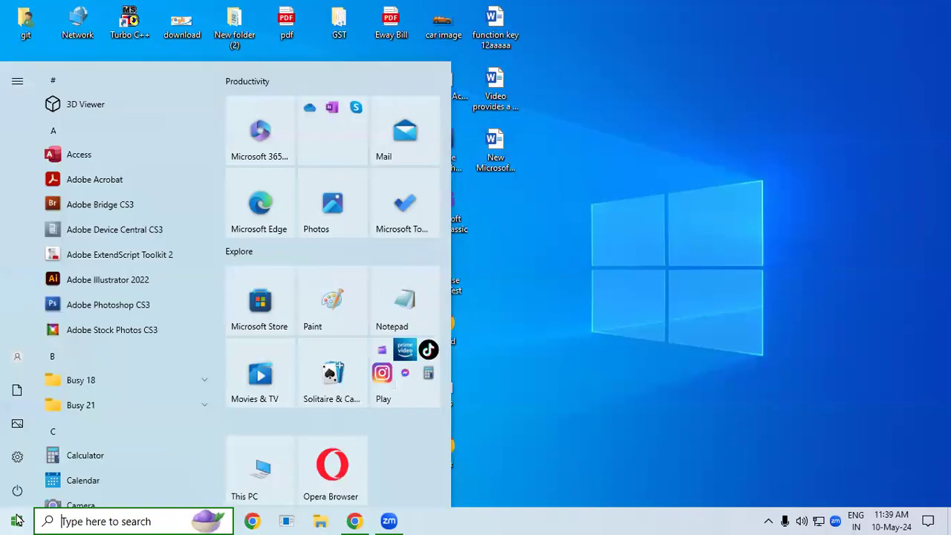
scroll(103, 381, "down", 3)
scroll(102, 381, "down", 2)
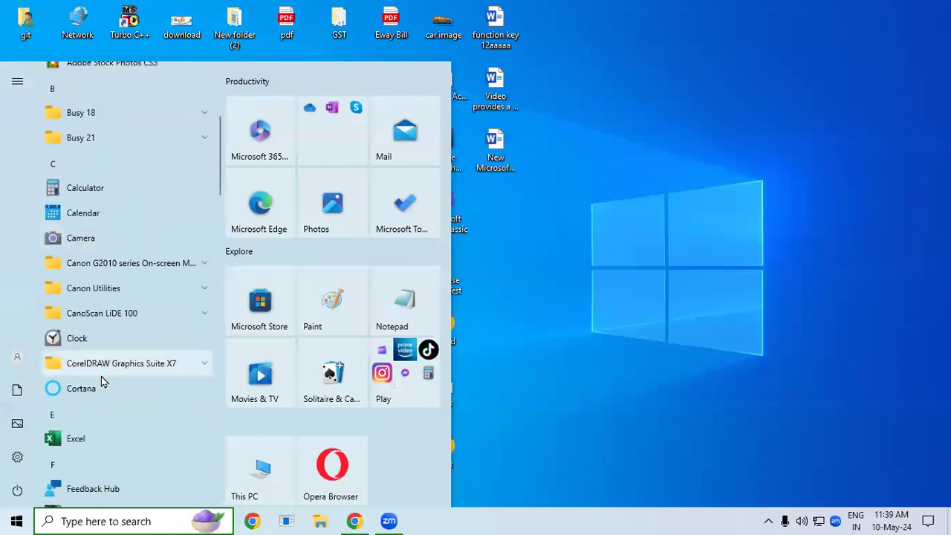
scroll(145, 429, "down", 1)
scroll(145, 430, "up", 1)
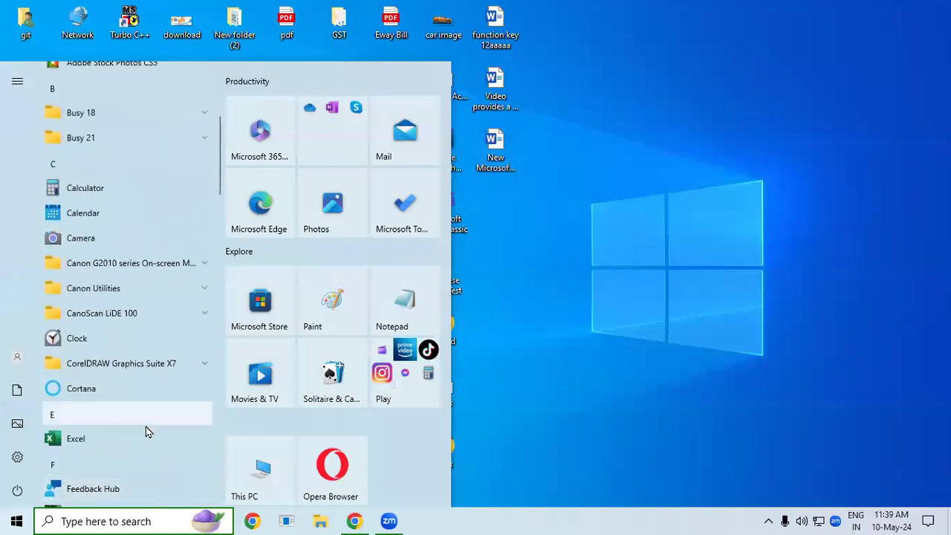
scroll(136, 347, "down", 1)
scroll(137, 445, "down", 1)
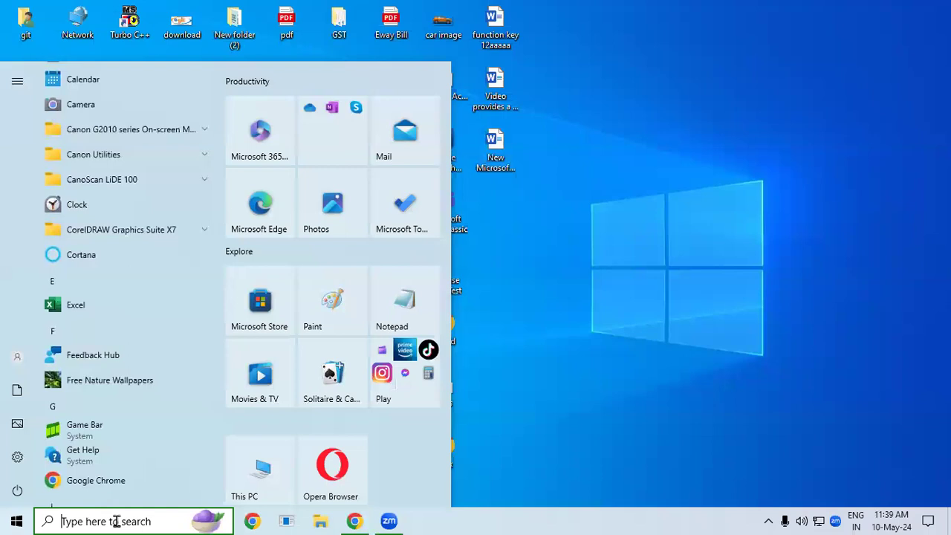
Launch Word by searching 'MS WORD', close it, and right-click the desktop
type("MS ")
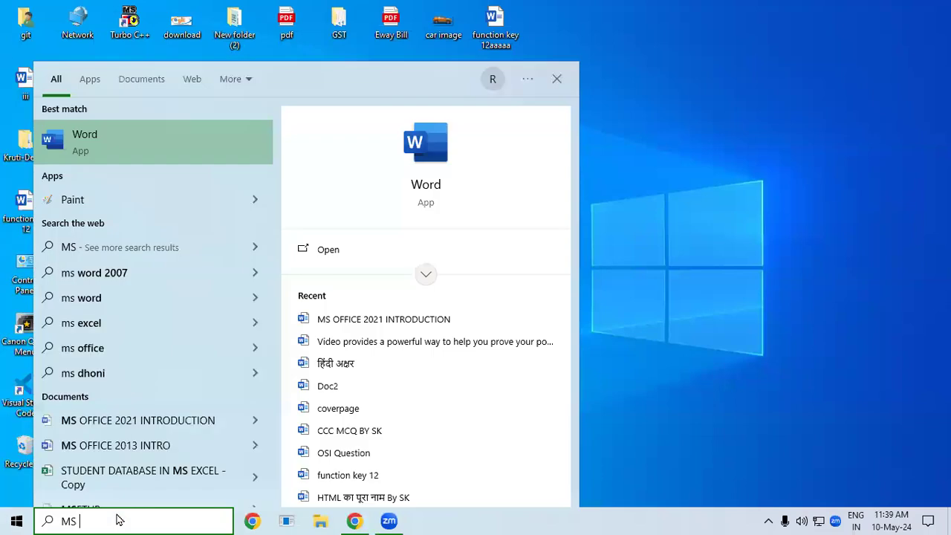
type("WORD")
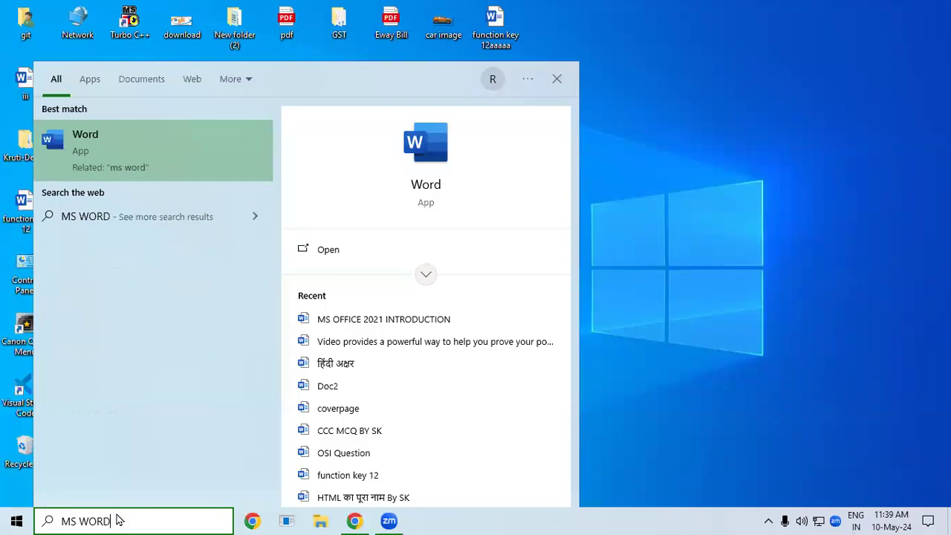
left_click(160, 146)
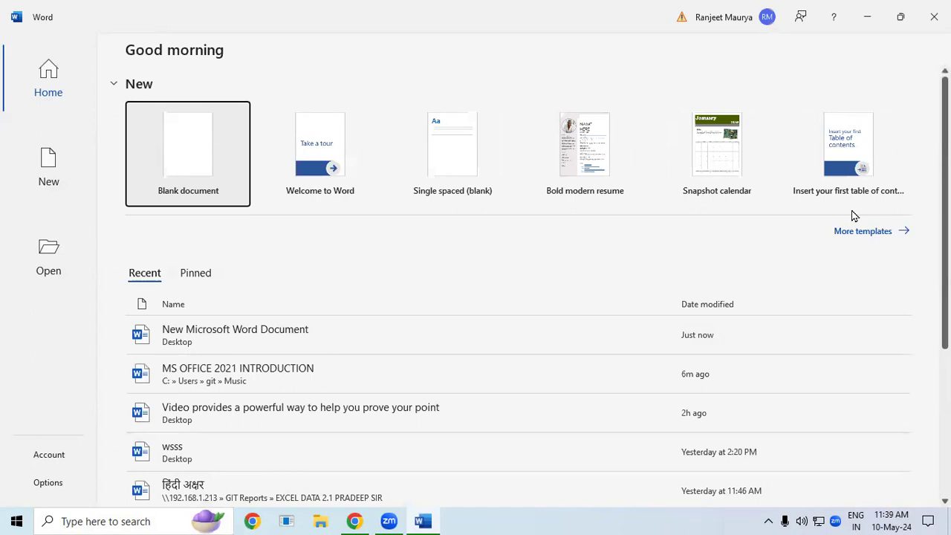
left_click(933, 16)
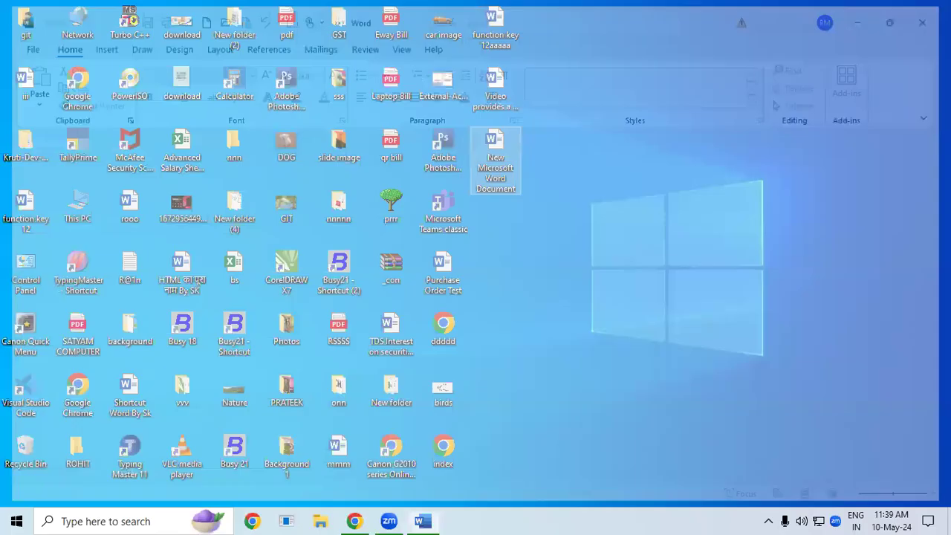
right_click(743, 99)
Refresh the desktop, then open Control Panel's Programs and Features listing 57 programs
left_click(766, 135)
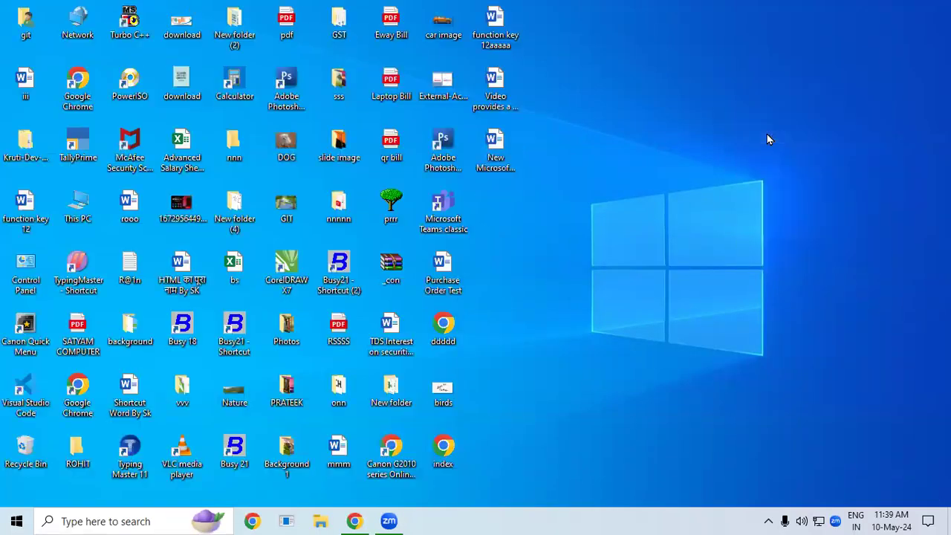
double_click(30, 262)
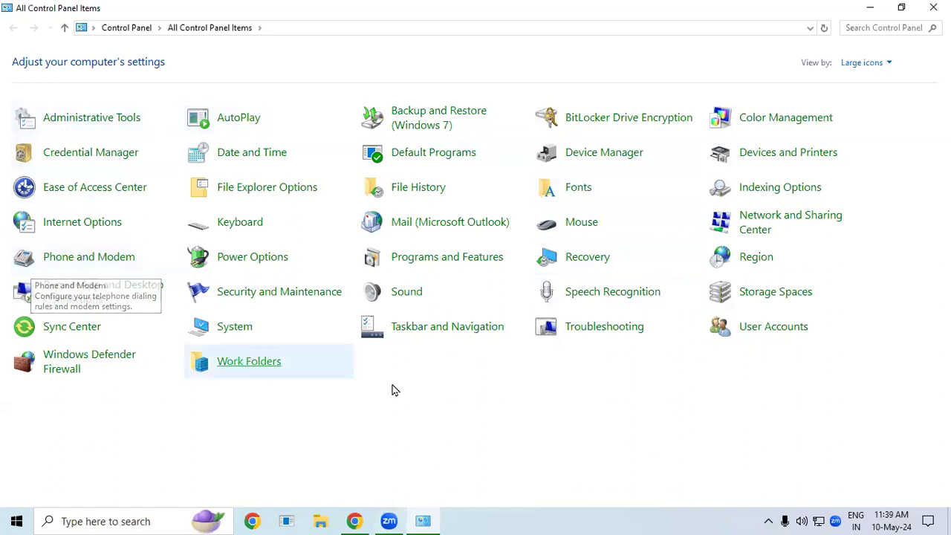
left_click(456, 258)
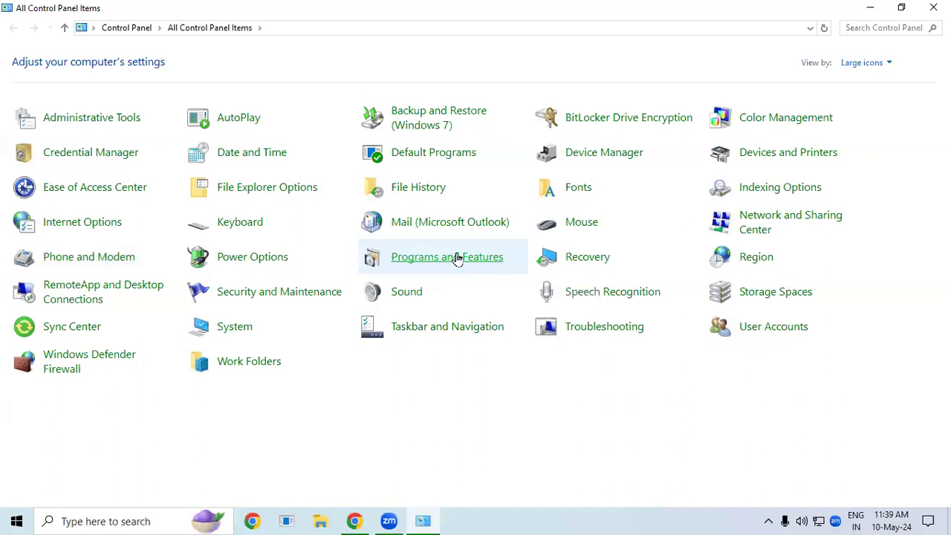
left_click(457, 257)
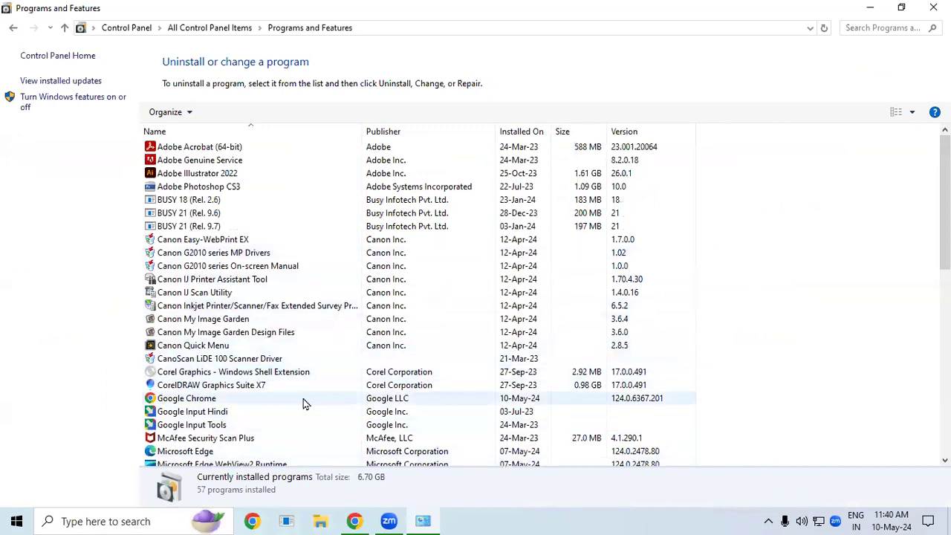
Find Microsoft Office Professional 2021's version (16.0.17425.20176) in the program list, then close Control Panel
scroll(303, 403, "down", 1)
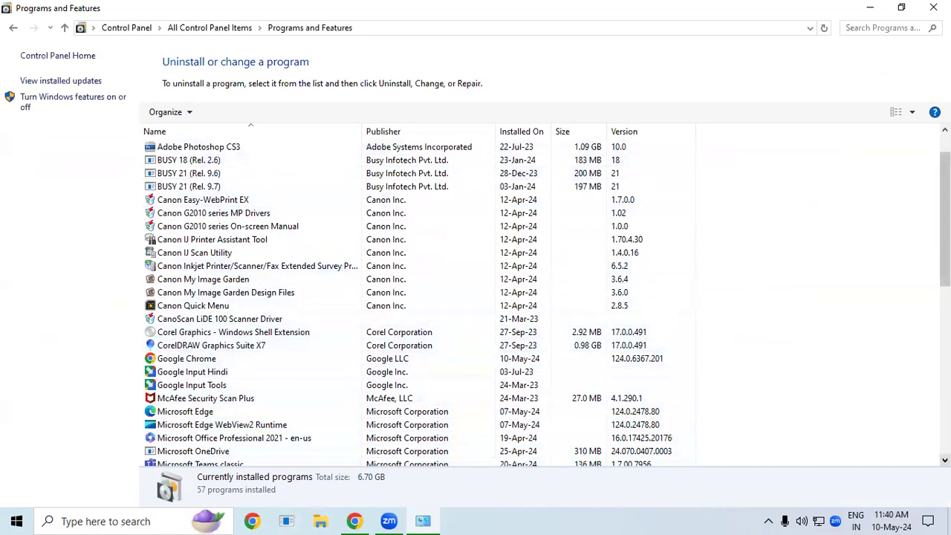
scroll(446, 304, "down", 2)
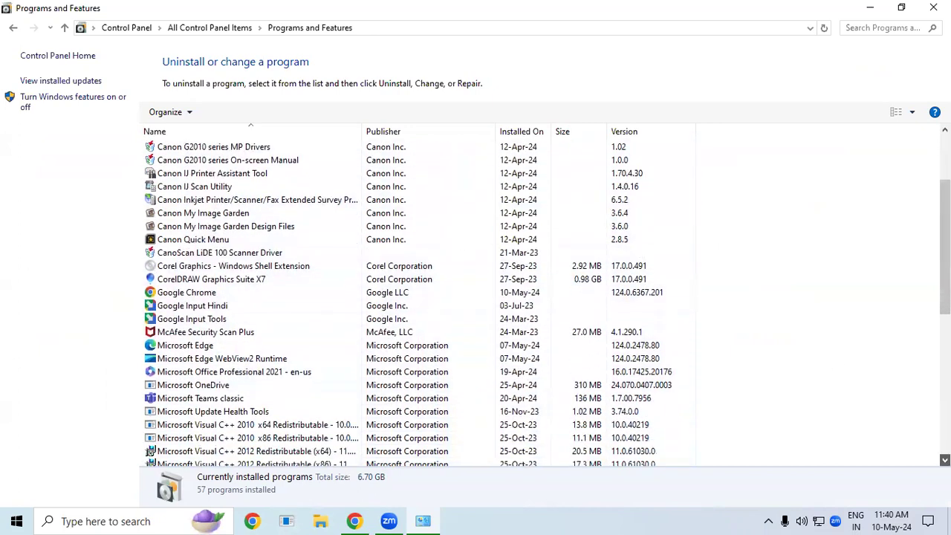
scroll(445, 305, "down", 1)
scroll(446, 304, "down", 2)
scroll(446, 304, "down", 2)
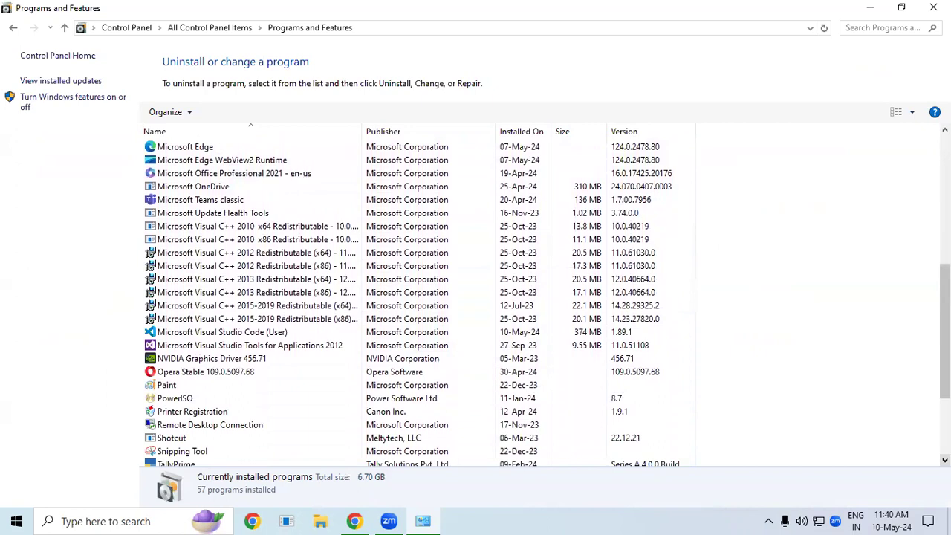
scroll(446, 305, "down", 1)
scroll(445, 304, "down", 2)
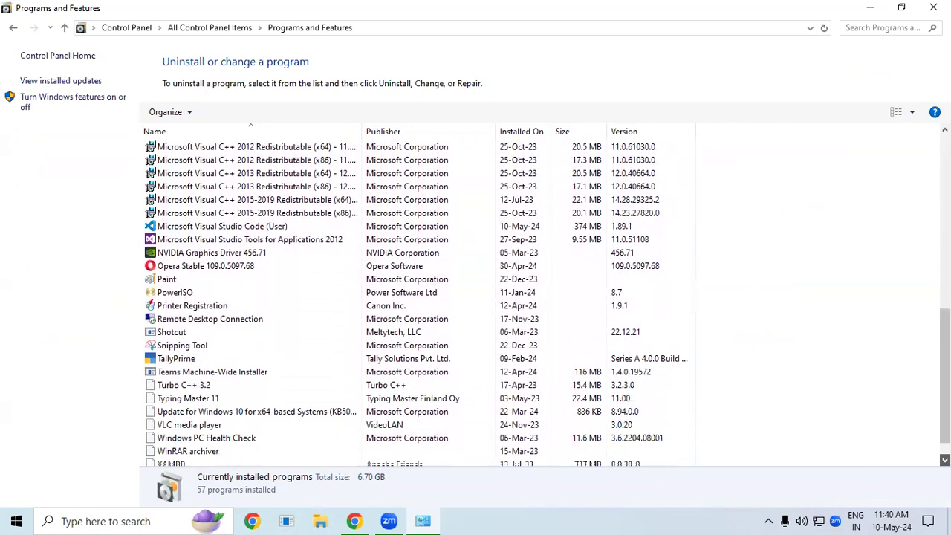
scroll(945, 356, "up", 1)
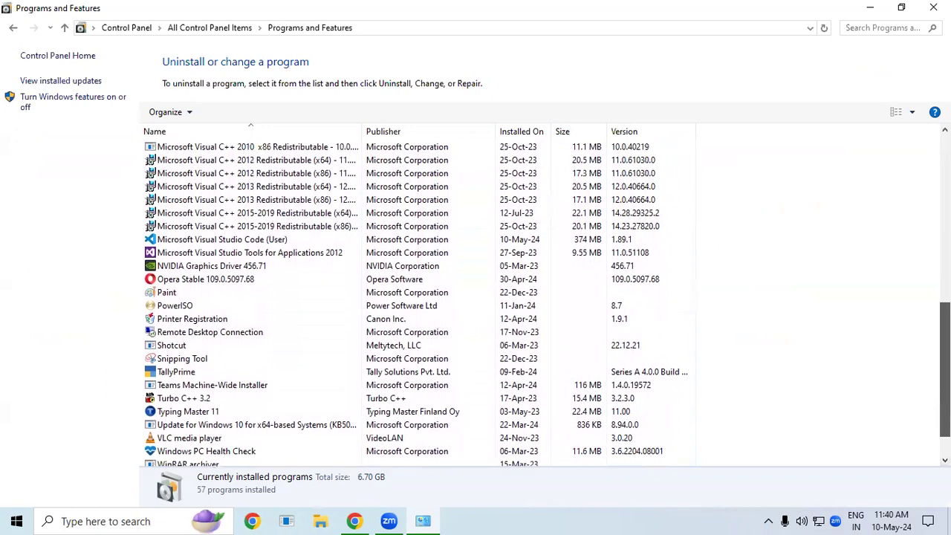
scroll(945, 357, "up", 2)
scroll(945, 356, "up", 2)
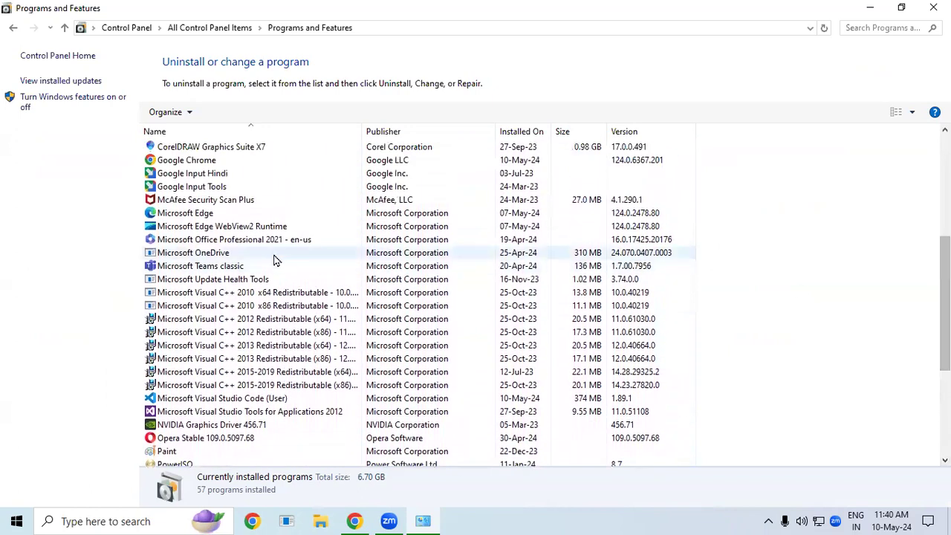
left_click(272, 241)
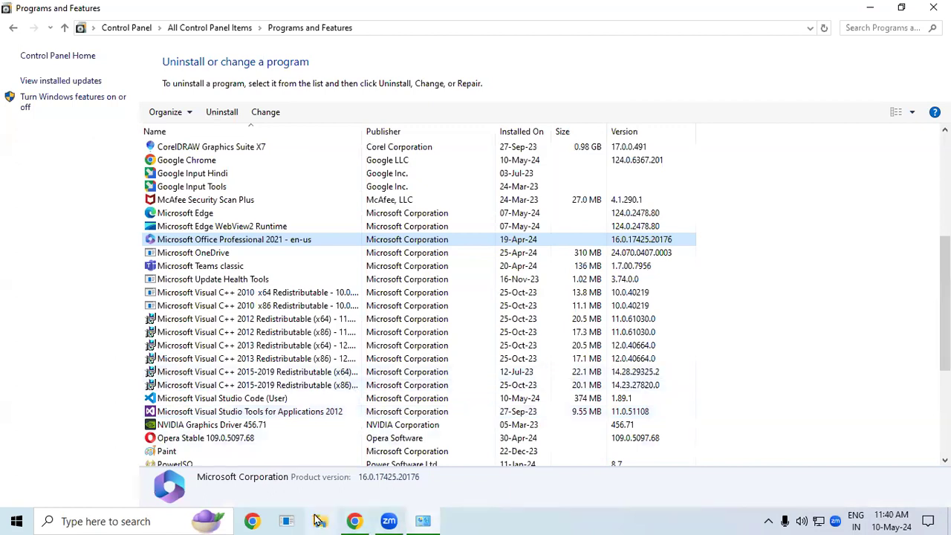
left_click(933, 8)
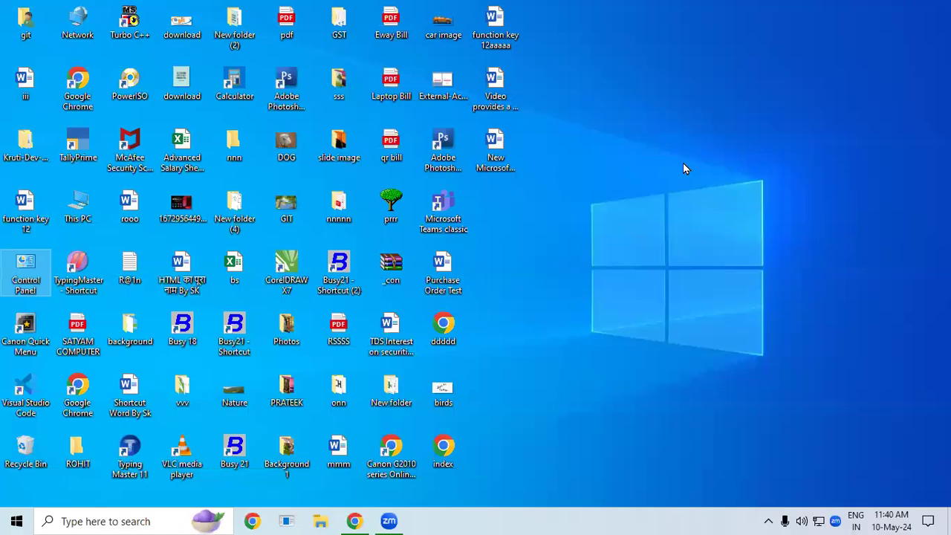
Open the desktop file 'New Microsoft Word Document' in Word
double_click(481, 143)
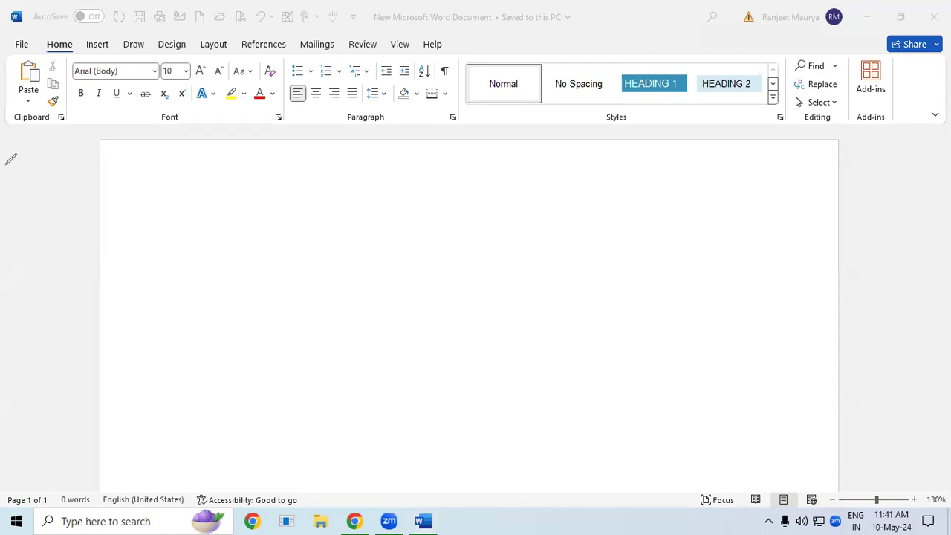
left_click_drag(3, 1, 949, 32)
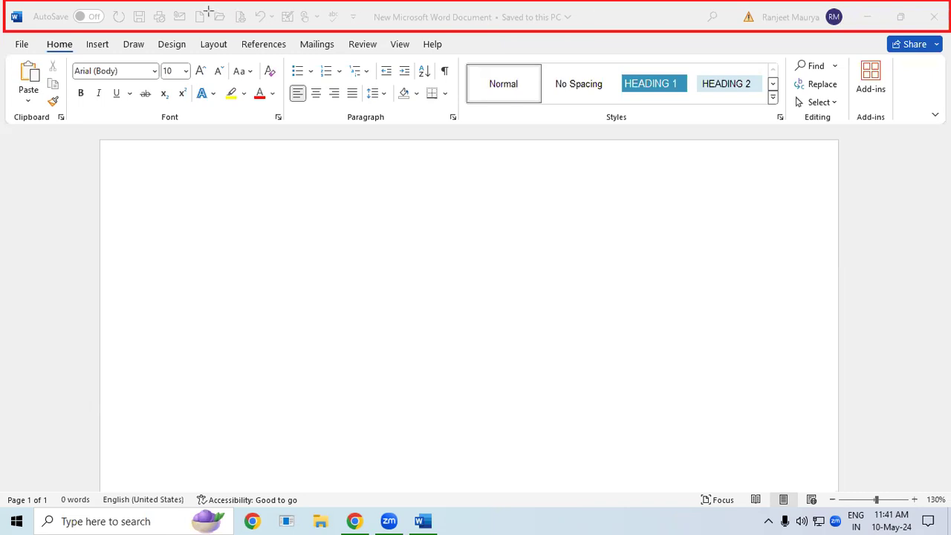
left_click_drag(110, 6, 318, 32)
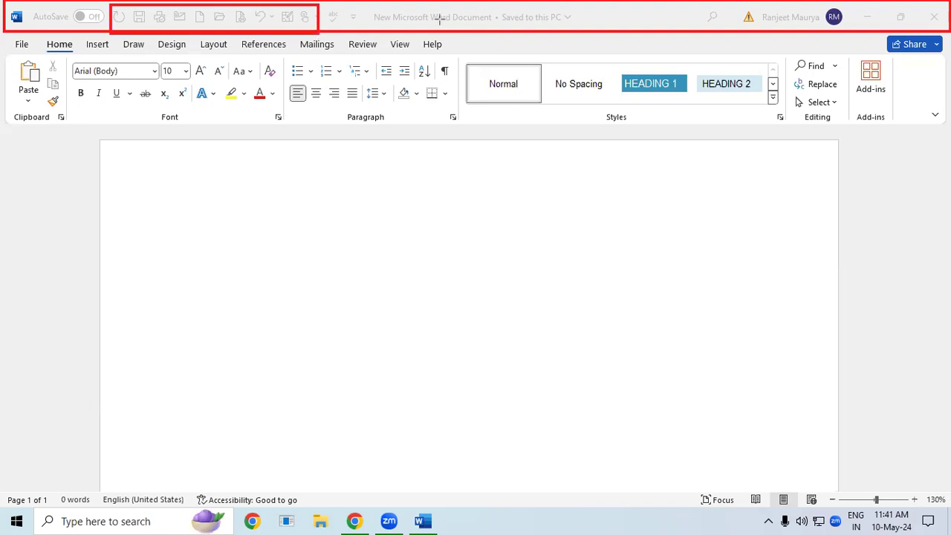
left_click_drag(370, 4, 580, 34)
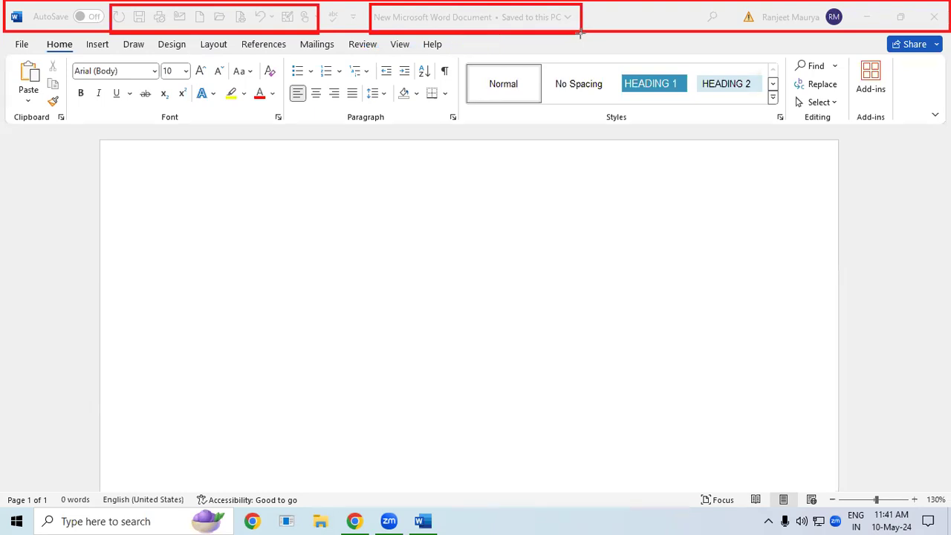
mouse_move(853, 1)
left_mouse_down()
mouse_move(872, 24)
mouse_move(943, 30)
left_mouse_up()
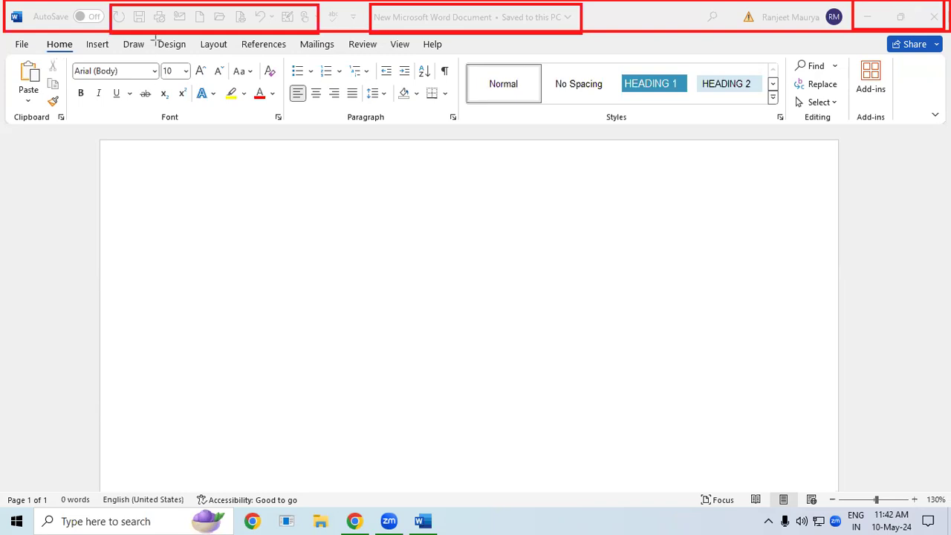
left_click_drag(11, 36, 586, 56)
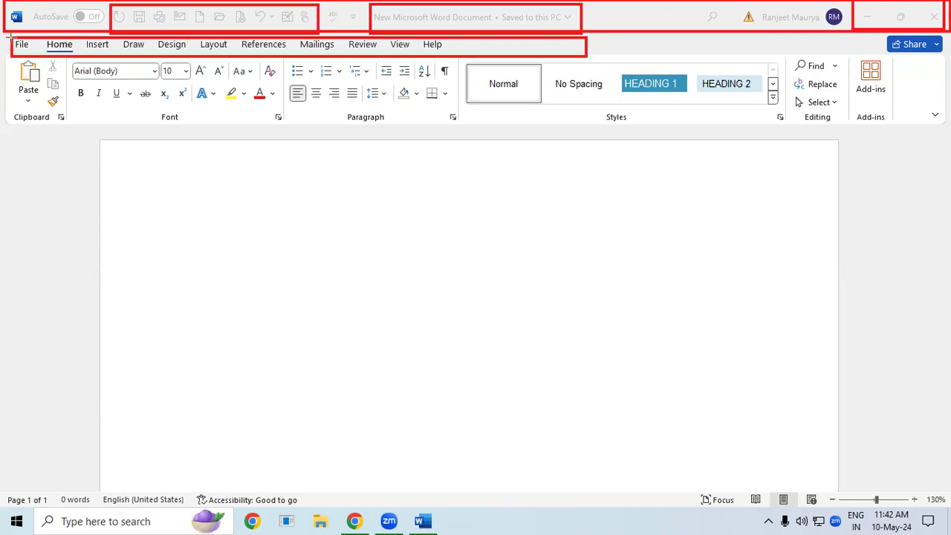
mouse_move(14, 55)
left_mouse_down()
mouse_move(64, 91)
mouse_move(901, 104)
left_mouse_up()
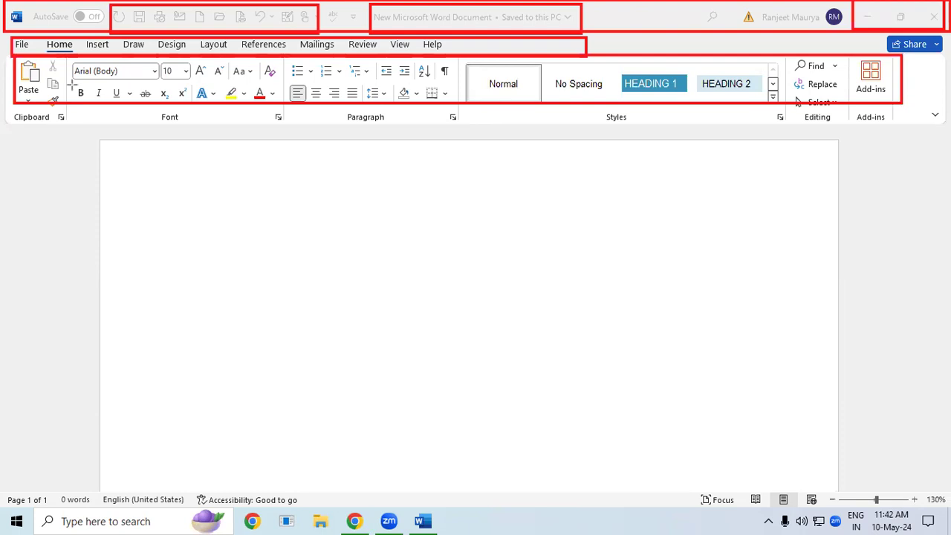
left_click_drag(9, 106, 71, 132)
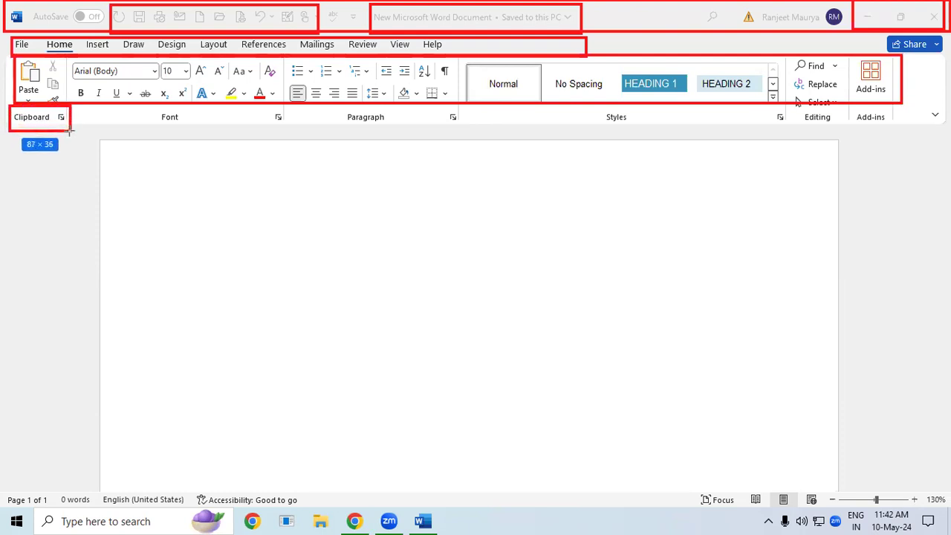
left_click_drag(134, 106, 191, 129)
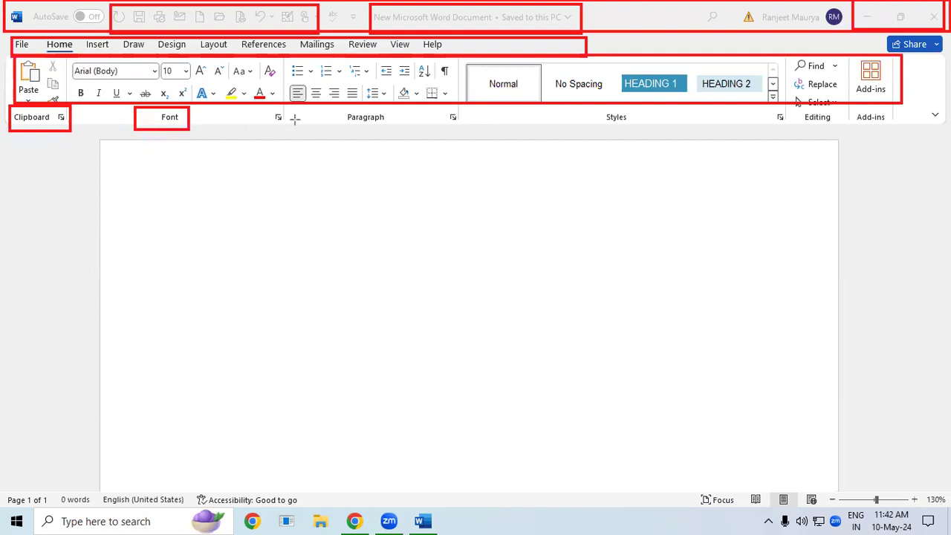
left_click_drag(321, 110, 414, 130)
left_click_drag(600, 106, 629, 135)
left_click_drag(790, 106, 844, 134)
left_click_drag(889, 134, 889, 133)
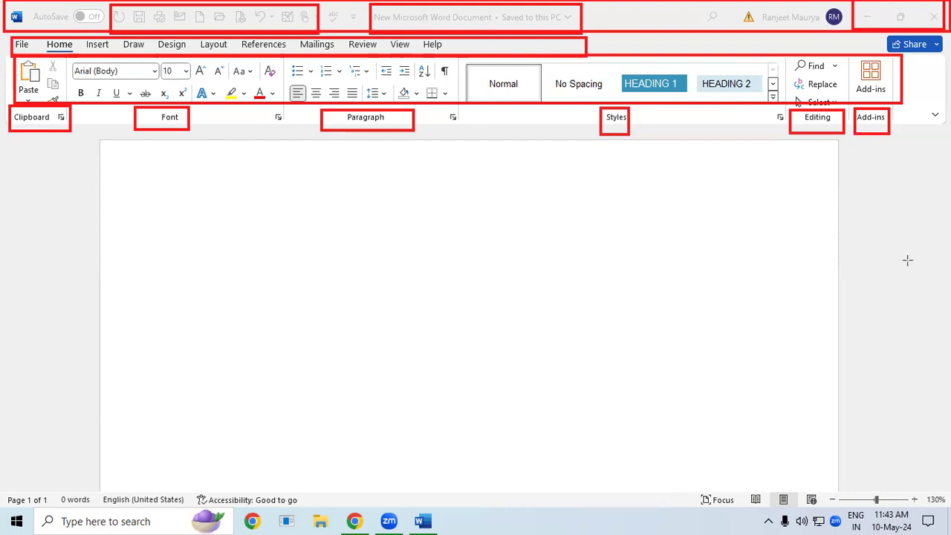
Enable Ruler on the View tab, annotate the rulers and status bar, then click into the page
left_click(399, 46)
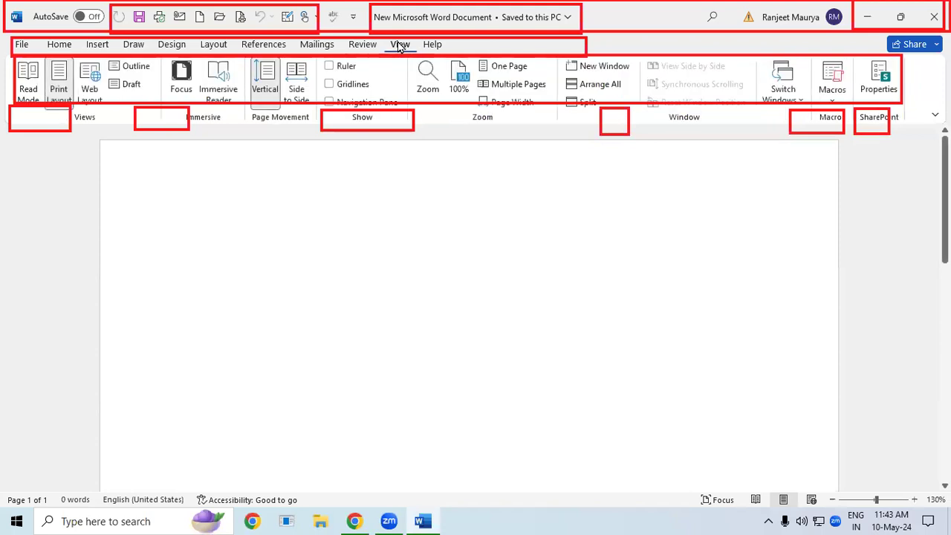
left_click(341, 66)
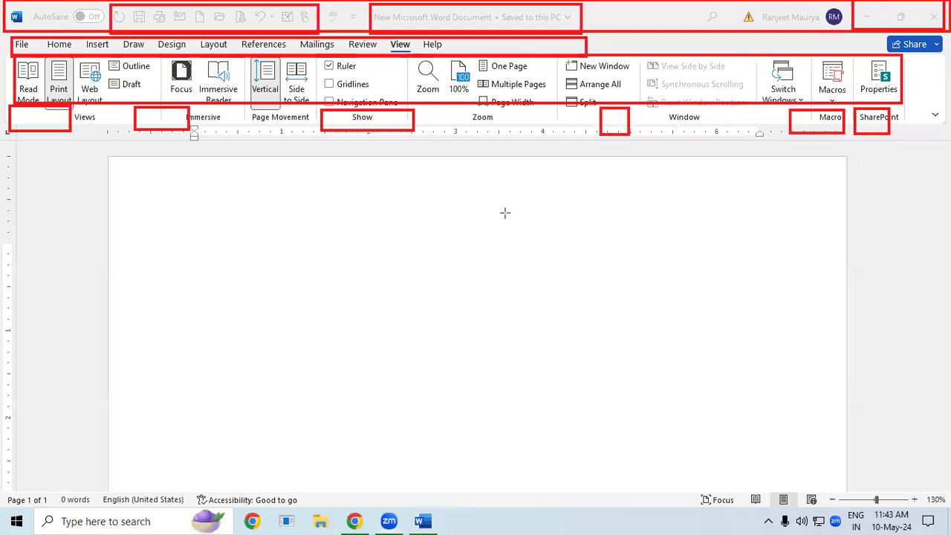
left_click_drag(112, 127, 831, 147)
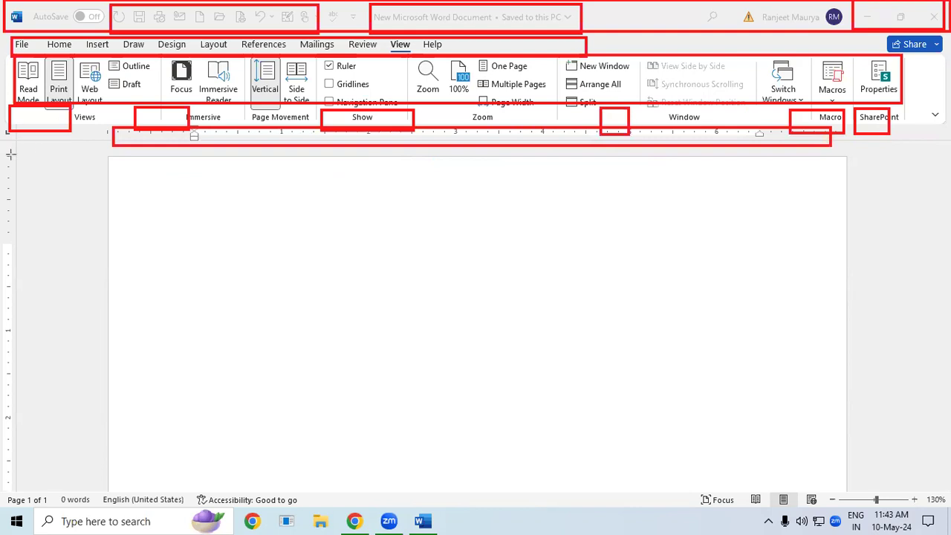
left_click_drag(11, 157, 31, 505)
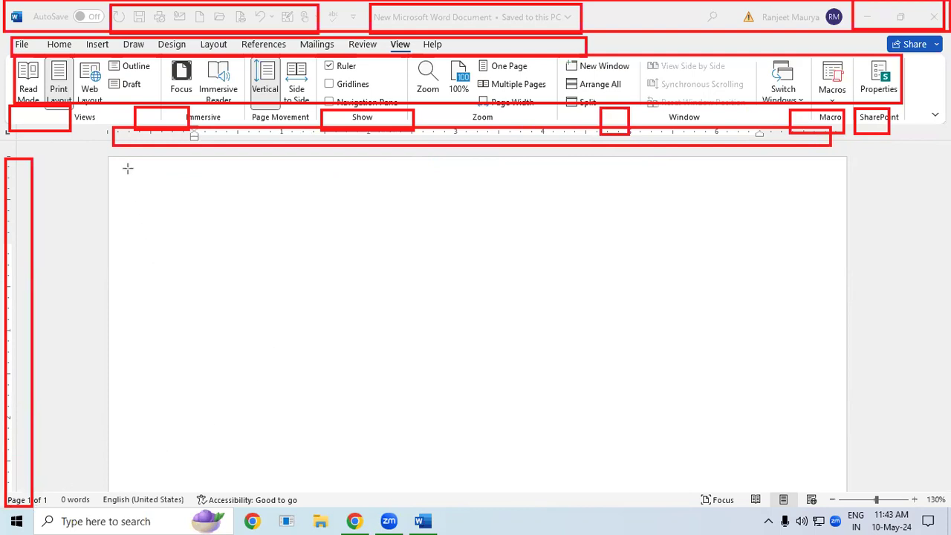
left_click_drag(128, 168, 840, 478)
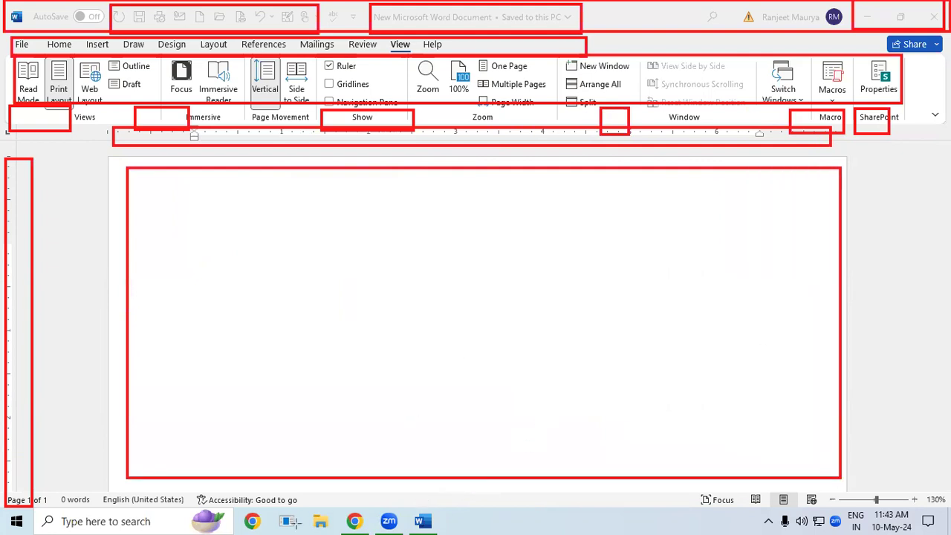
left_click_drag(11, 486, 911, 505)
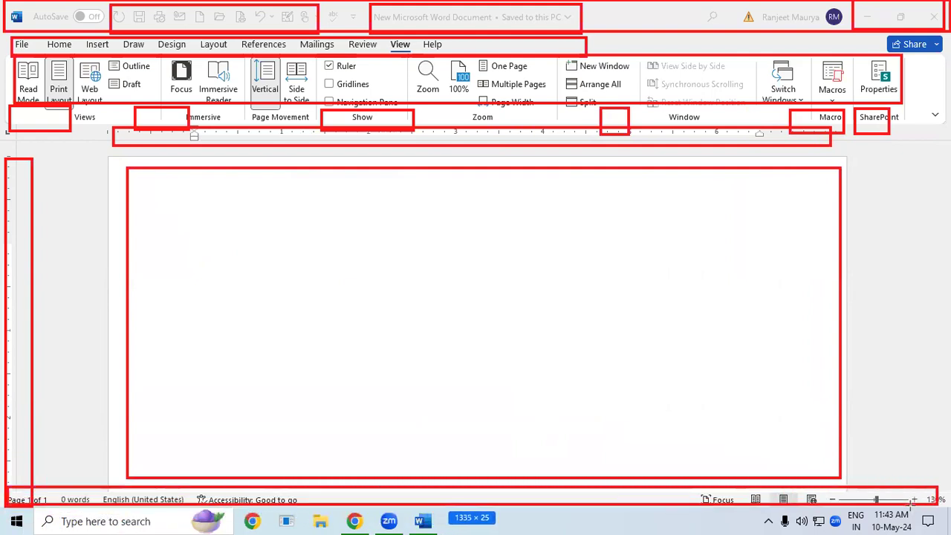
left_click_drag(911, 506, 942, 507)
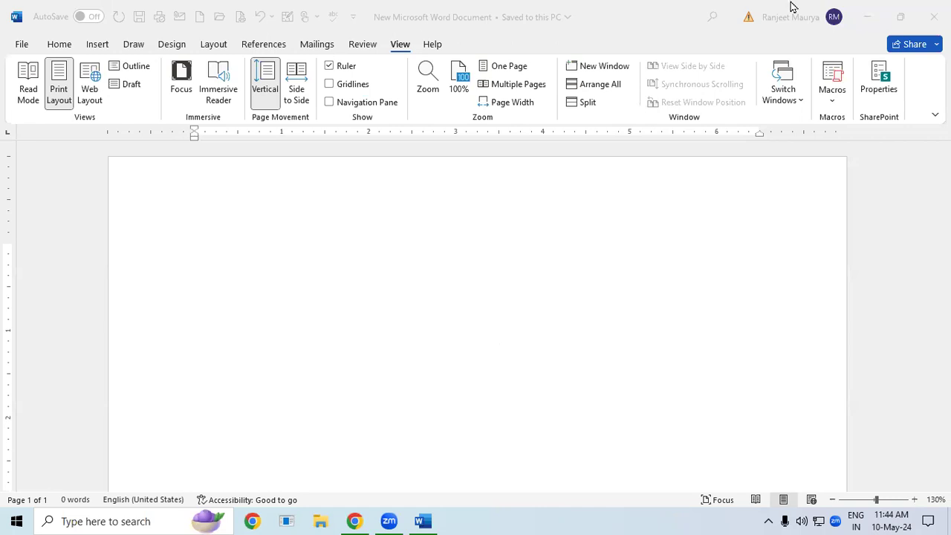
left_click(458, 214)
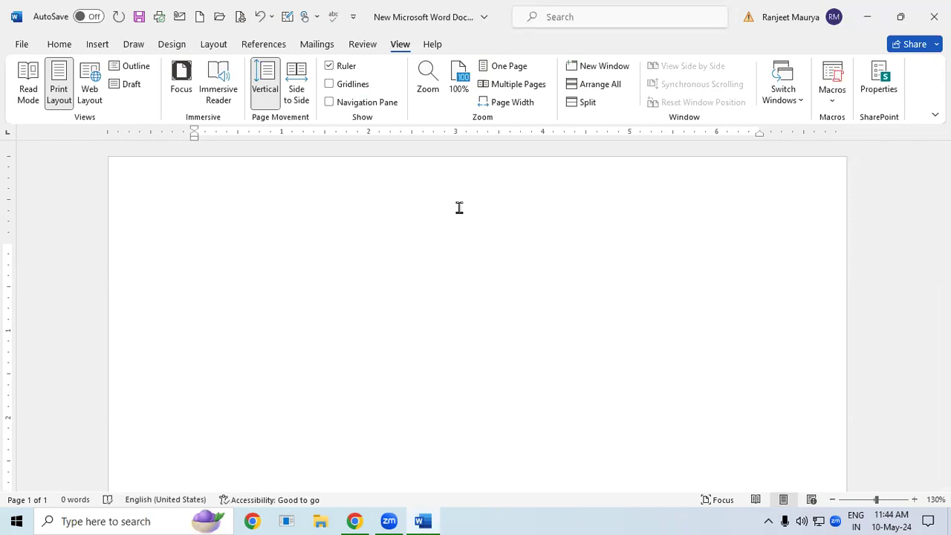
Generate sample paragraphs with =RAND(), then select all and delete them
type("-")
key("BackSpace")
type("=RAND")
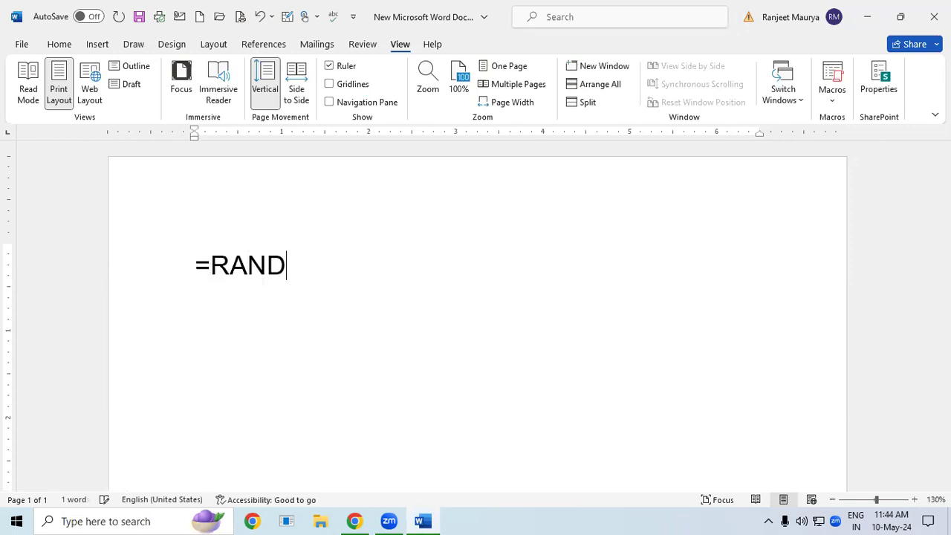
type("()")
key("Return")
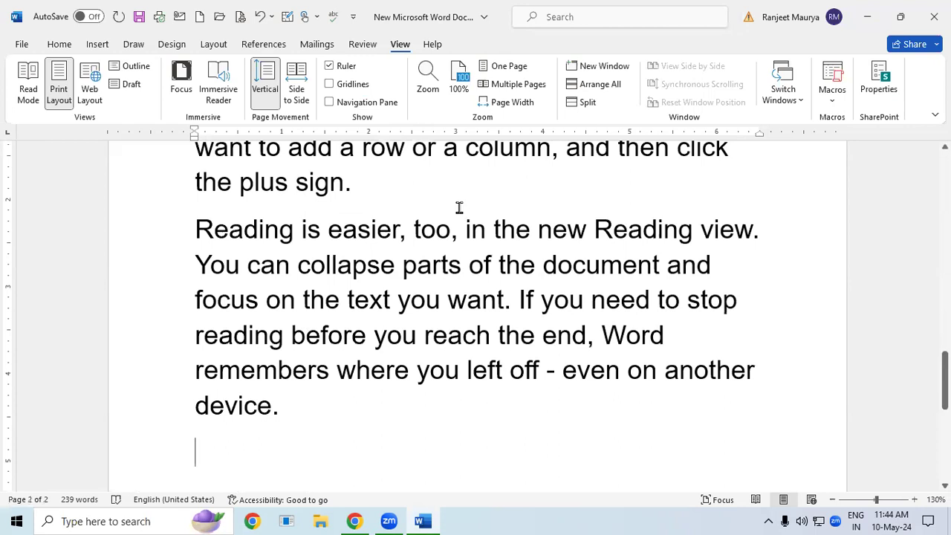
key("ctrl+a")
key("Delete")
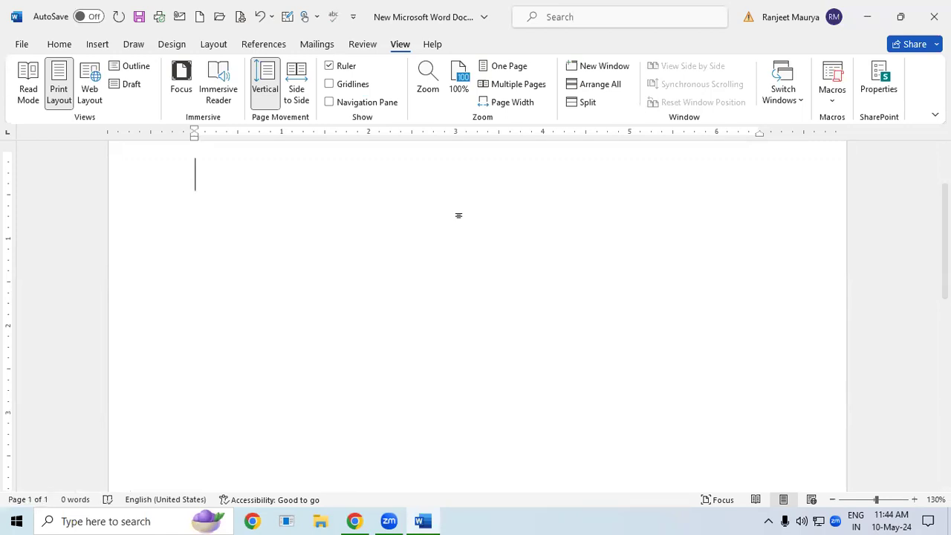
Generate lorem ipsum text with =LOREM(), then clear it from the document
type("=LO")
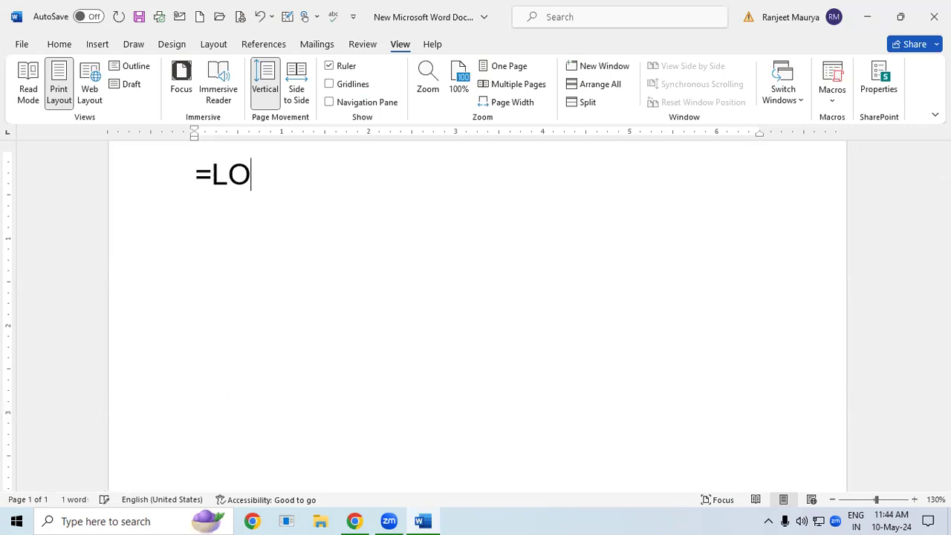
type("REM")
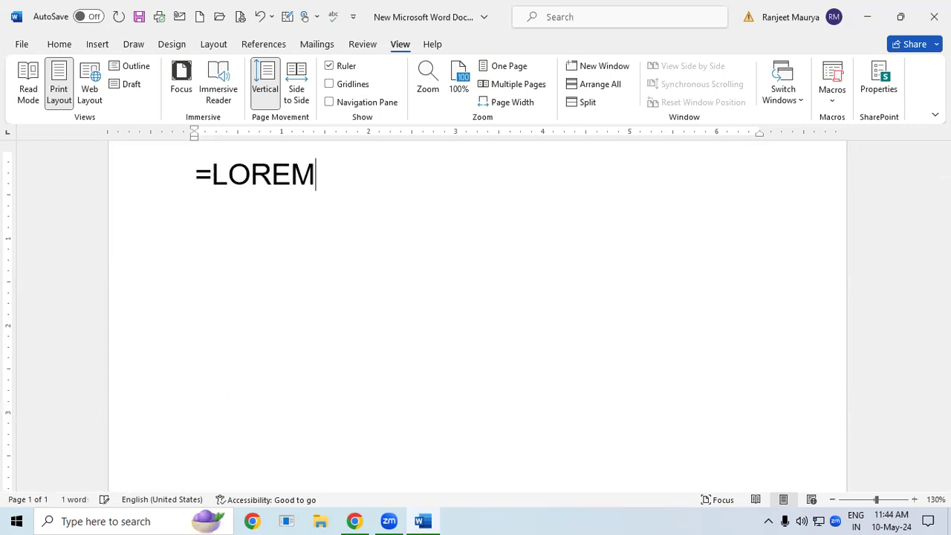
type("()")
key("Return")
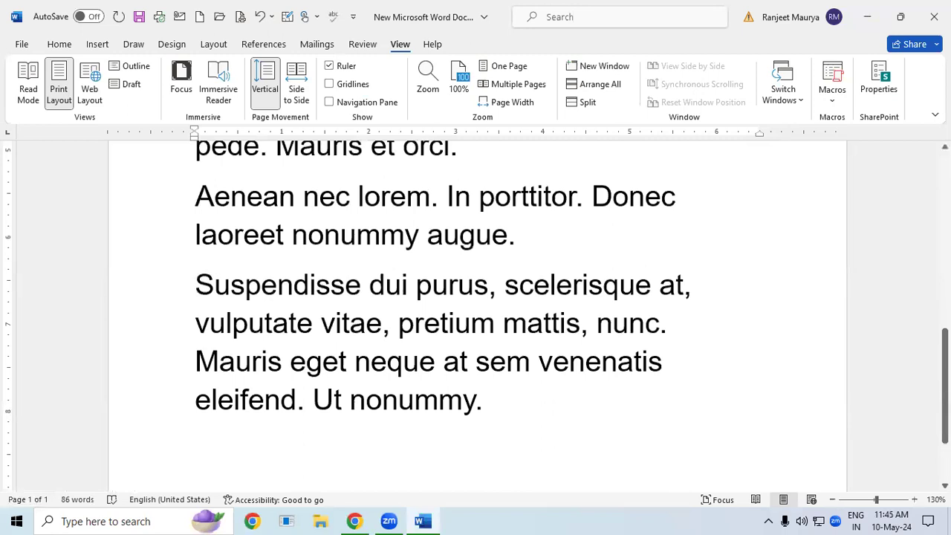
key("ctrl+a")
key("Delete")
Run =RAND(25) to fill the document with 1195 words over 10 pages
type("=RAND(25")
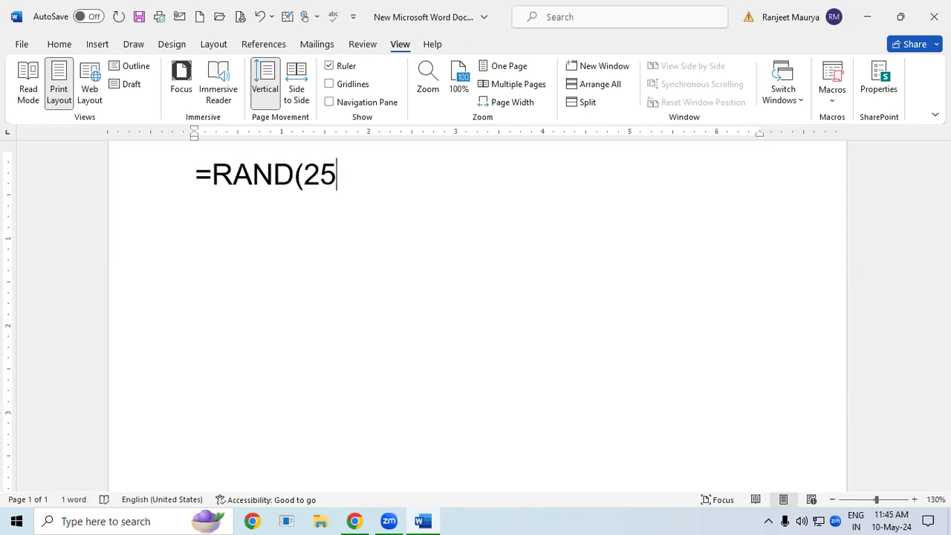
type(")")
key("Return")
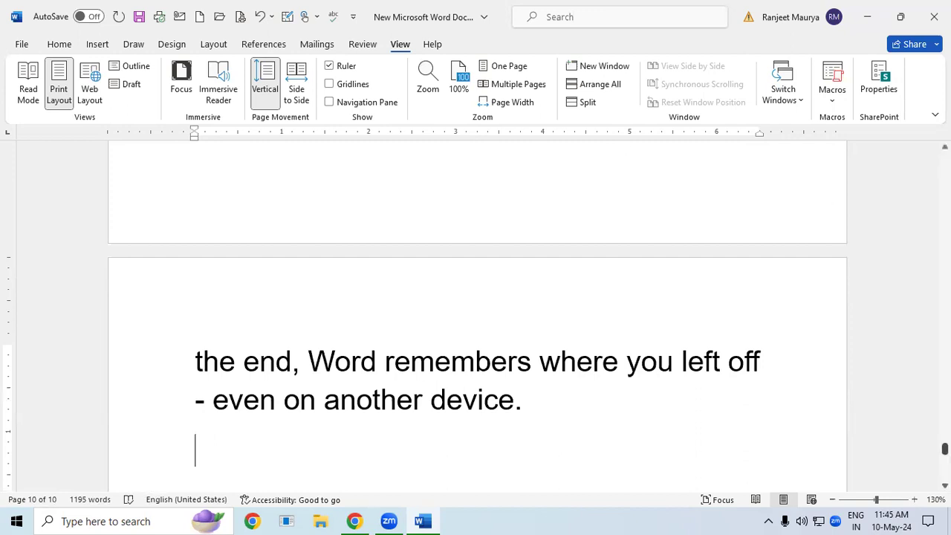
left_click_drag(944, 450, 944, 156)
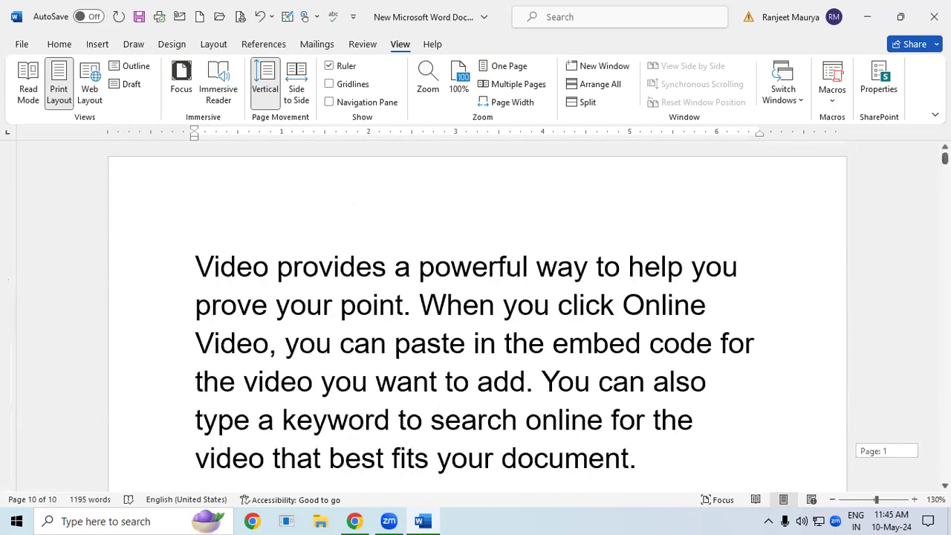
Browse the Bullets and Numbering libraries on the Home tab without applying a format
left_click(72, 50)
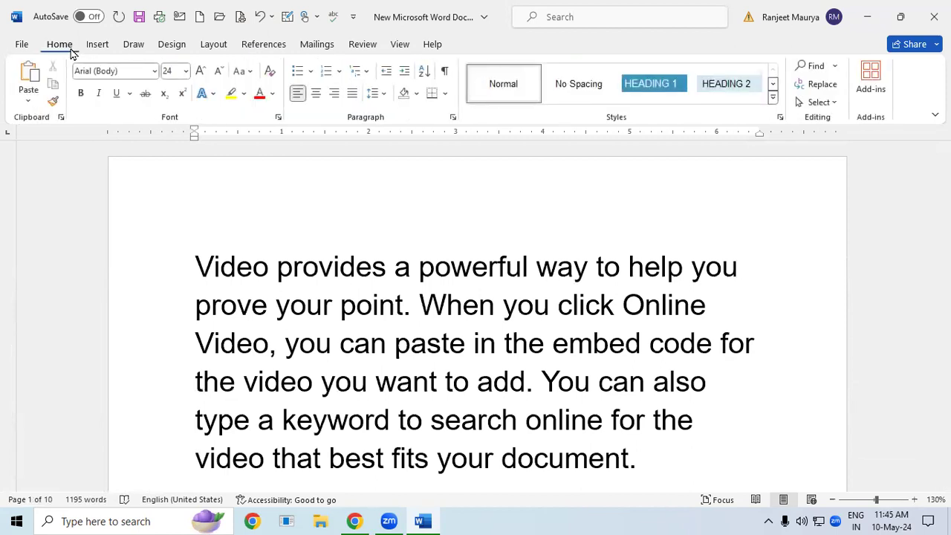
left_click(311, 72)
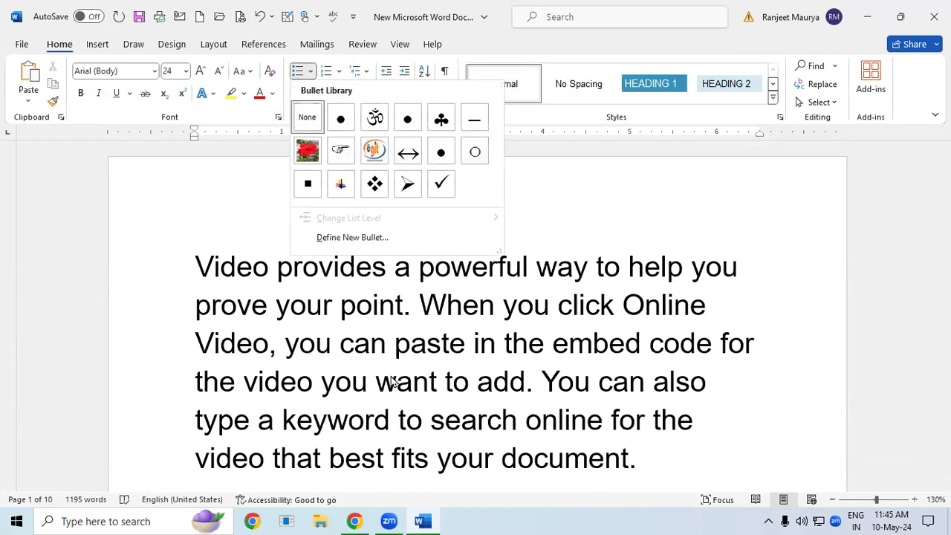
left_click(394, 379)
left_click(339, 72)
left_click(577, 330)
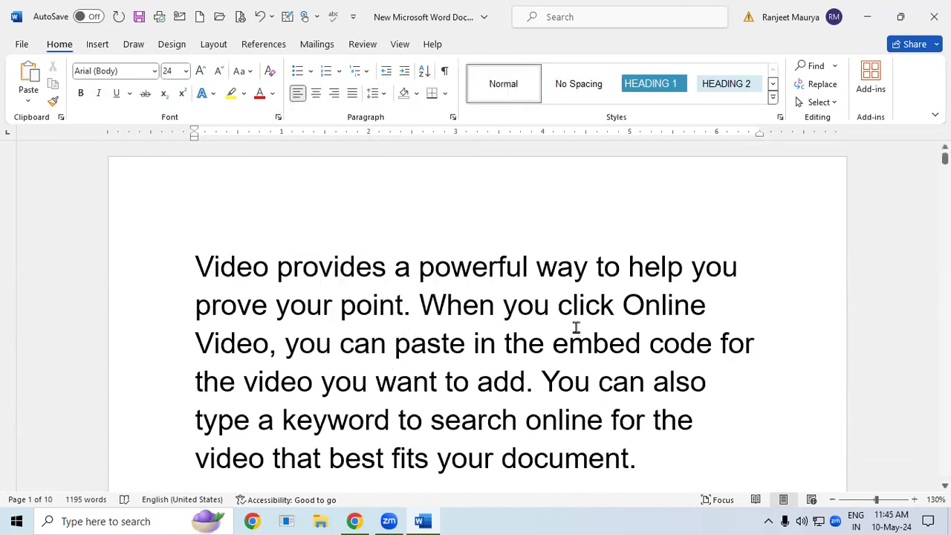
Select all text and apply the 1. 2. 3. numbering format, numbering paragraphs 1 to 25
key("ctrl+a")
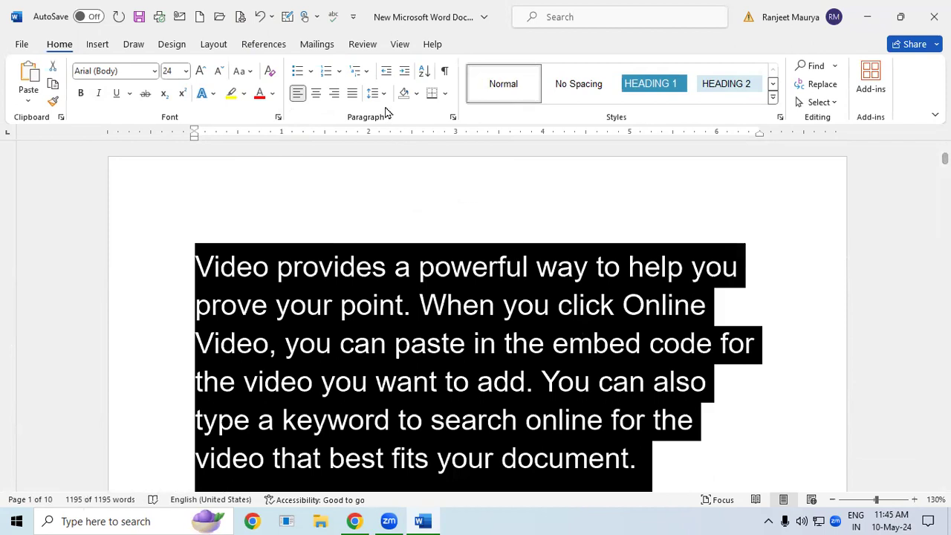
left_click(341, 72)
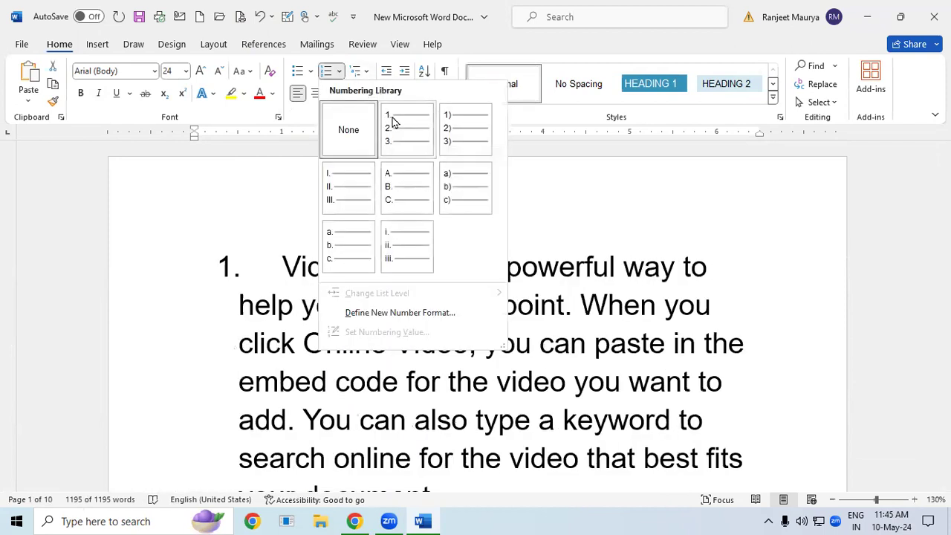
left_click(394, 125)
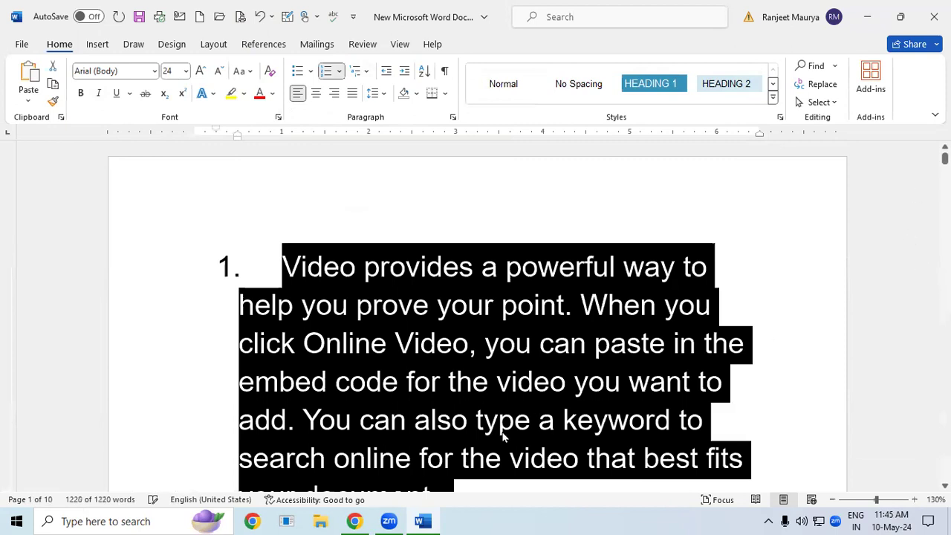
key("ctrl+End")
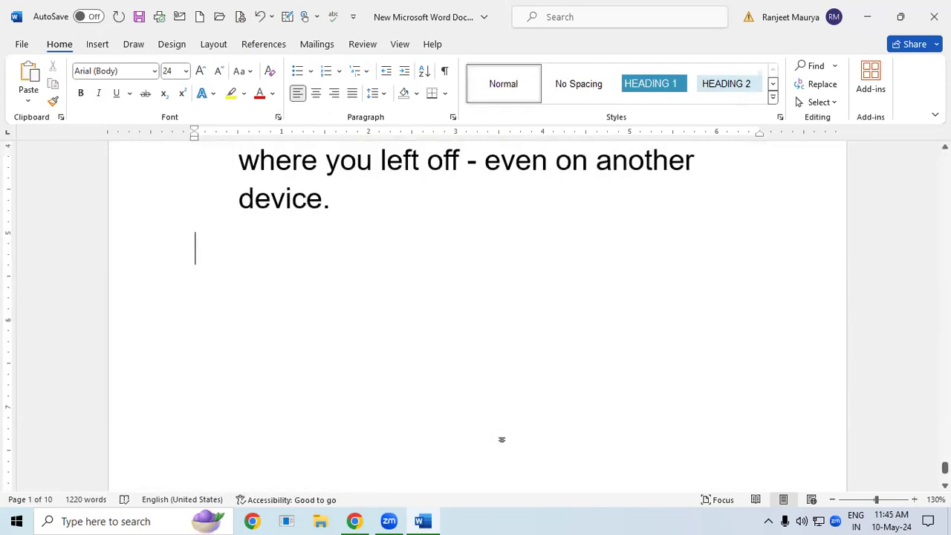
scroll(361, 348, "up", 1)
scroll(361, 349, "down", 3)
scroll(475, 311, "up", 1)
scroll(475, 312, "up", 1)
scroll(476, 312, "up", 1)
scroll(476, 312, "up", 2)
scroll(475, 312, "up", 2)
scroll(476, 312, "up", 2)
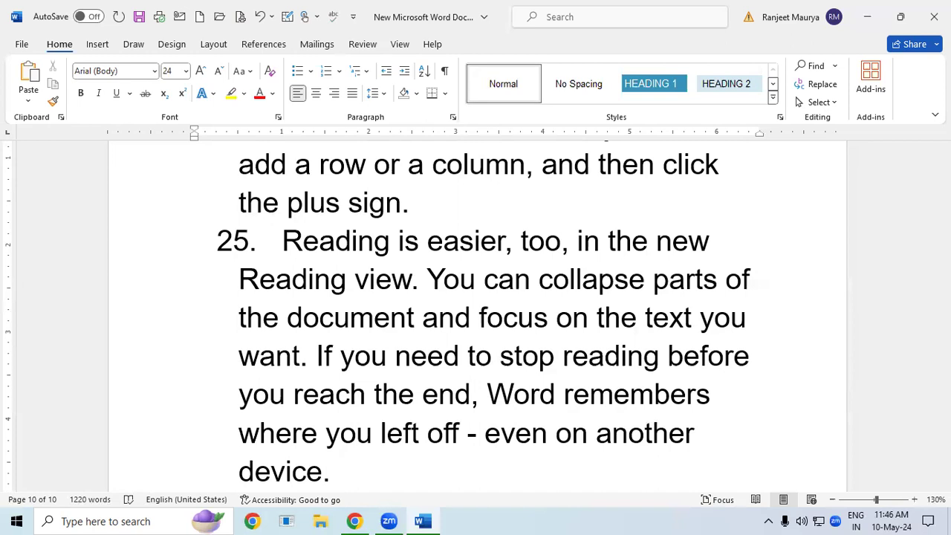
left_click_drag(944, 458, 944, 157)
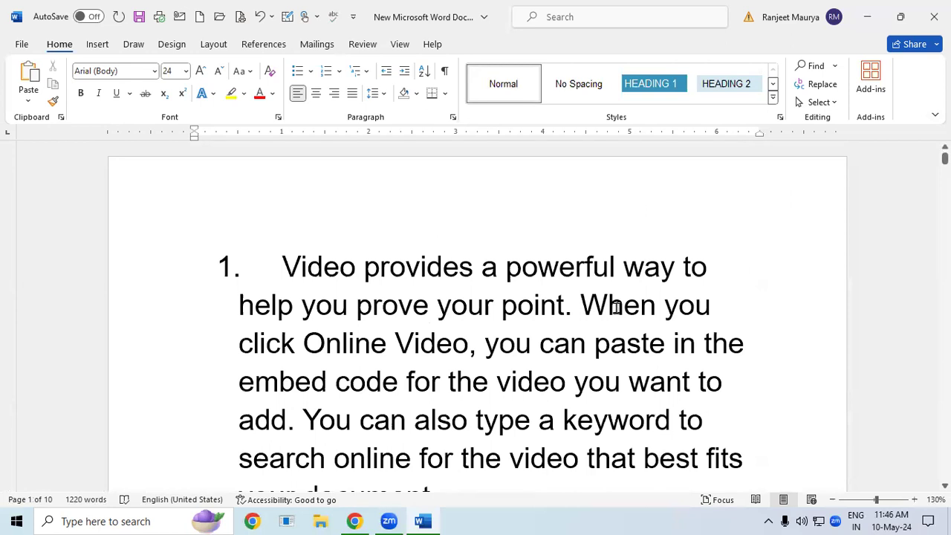
Remove numbering from all paragraphs and reduce the text from 24 to 20 pt
key("ctrl+a")
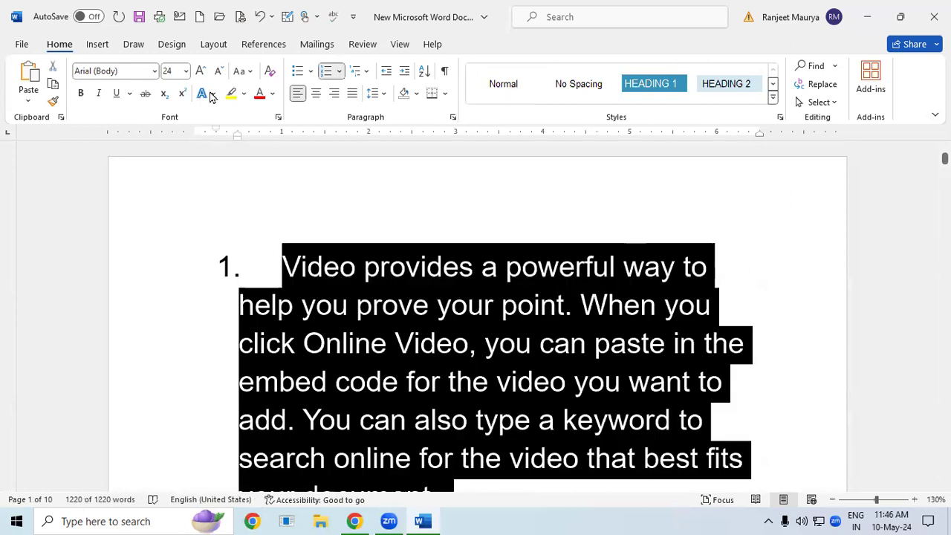
left_click(338, 71)
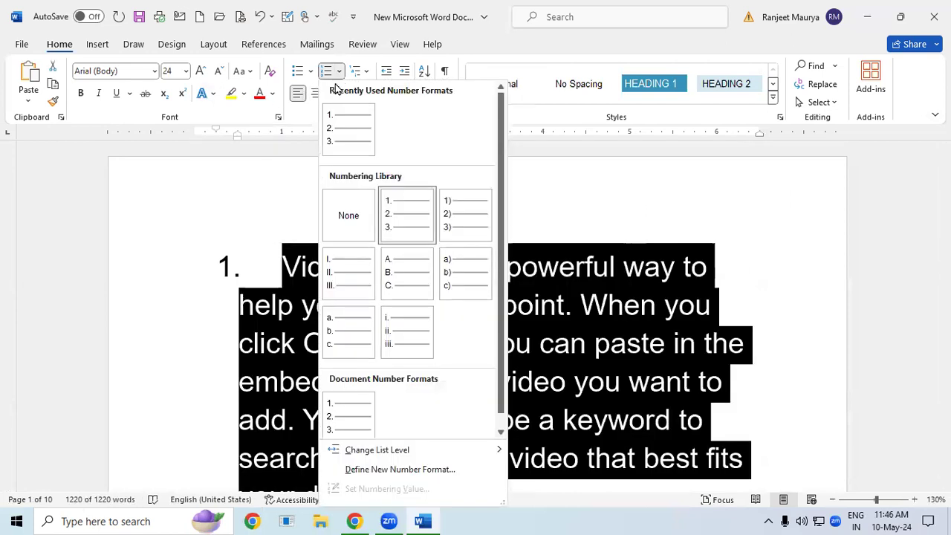
left_click(343, 210)
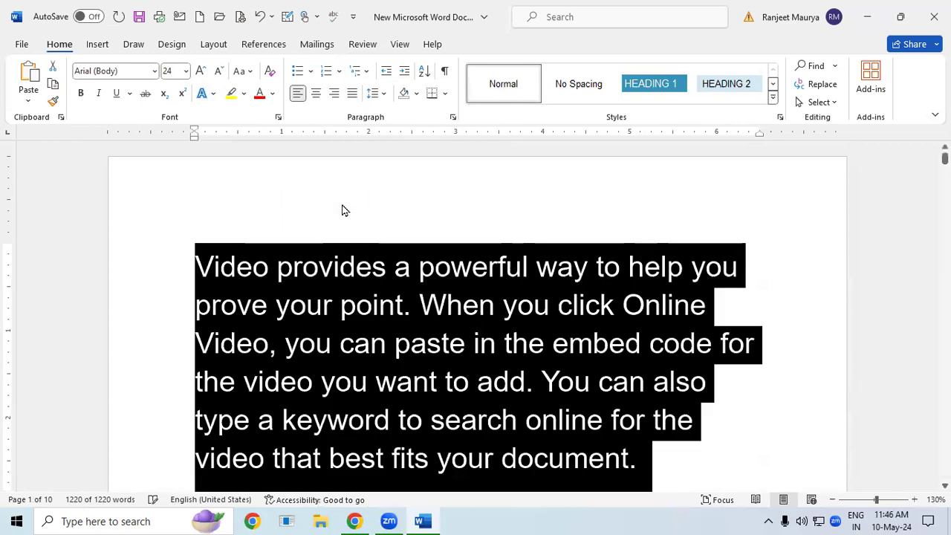
left_click(219, 72)
left_click(220, 72)
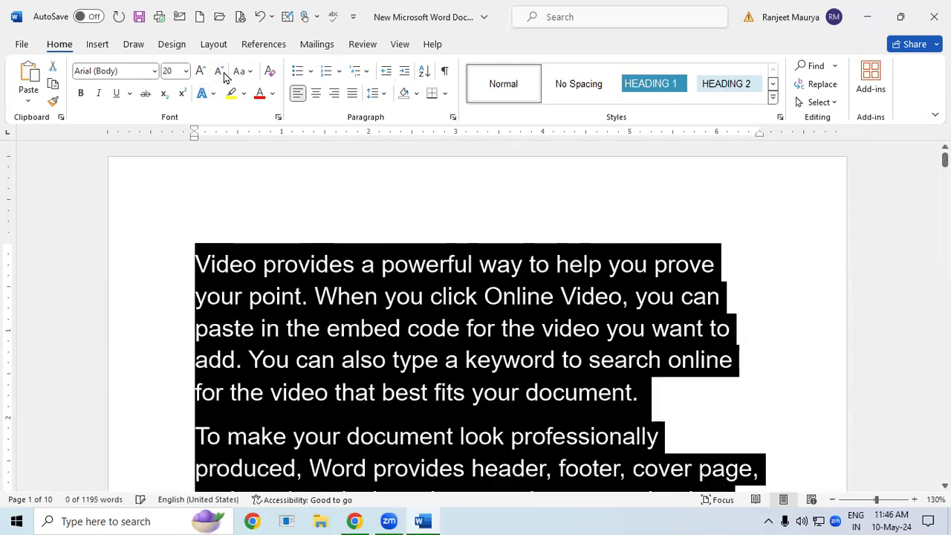
left_click(498, 397)
Cut the 'Video provides… your point.' sentence from the first paragraph
scroll(305, 319, "down", 1)
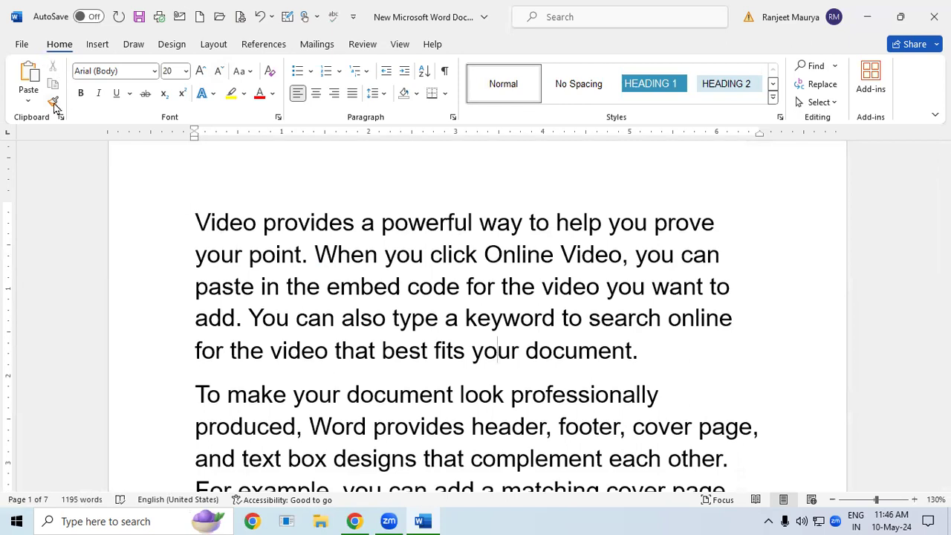
left_click(318, 320)
left_click_drag(197, 217, 324, 263)
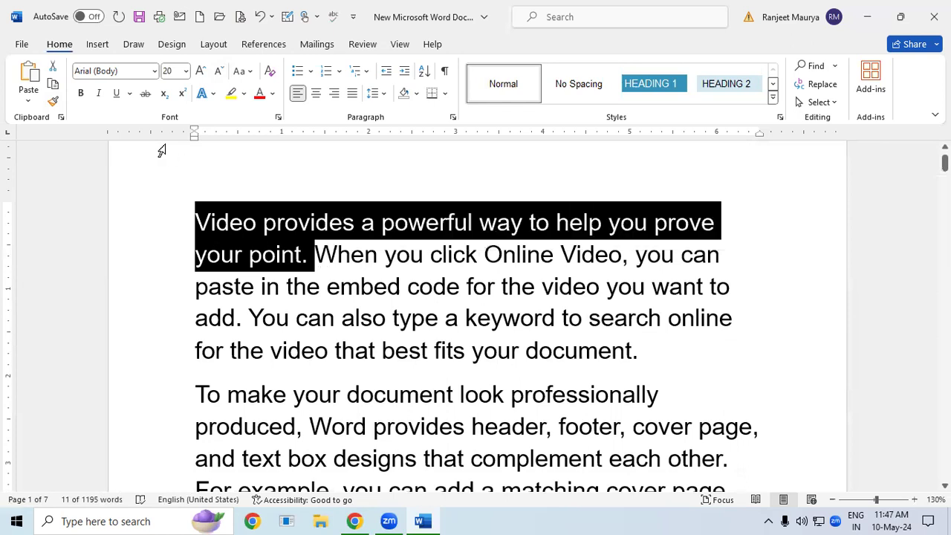
left_click(53, 67)
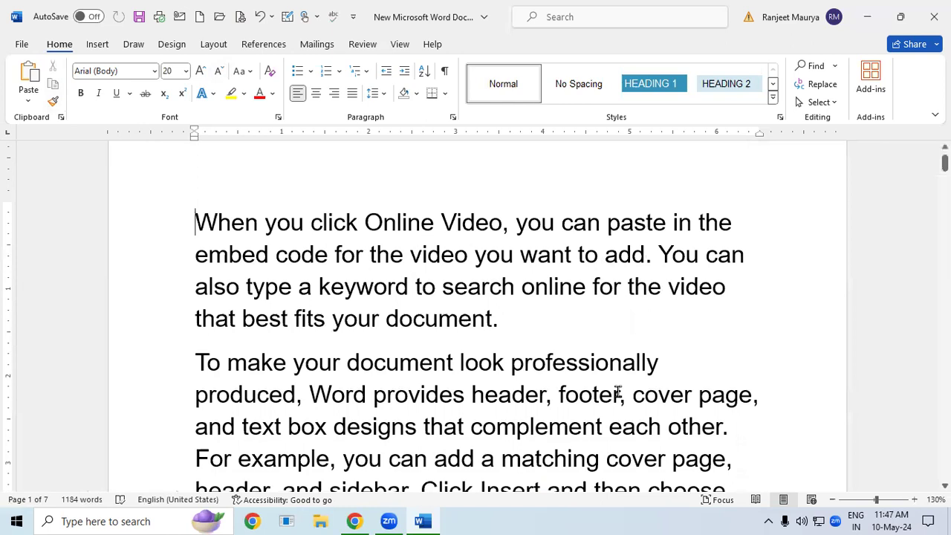
Try pasting the cut sentence after 'document.' in paragraph one, then undo the paste
left_click(528, 324)
left_click(57, 101)
left_click(28, 89)
left_click(27, 74)
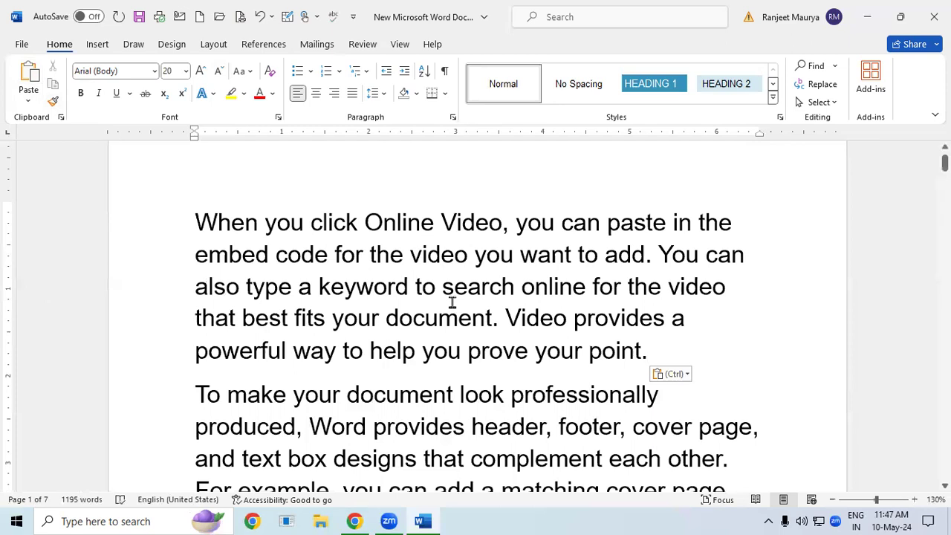
key("ctrl+z")
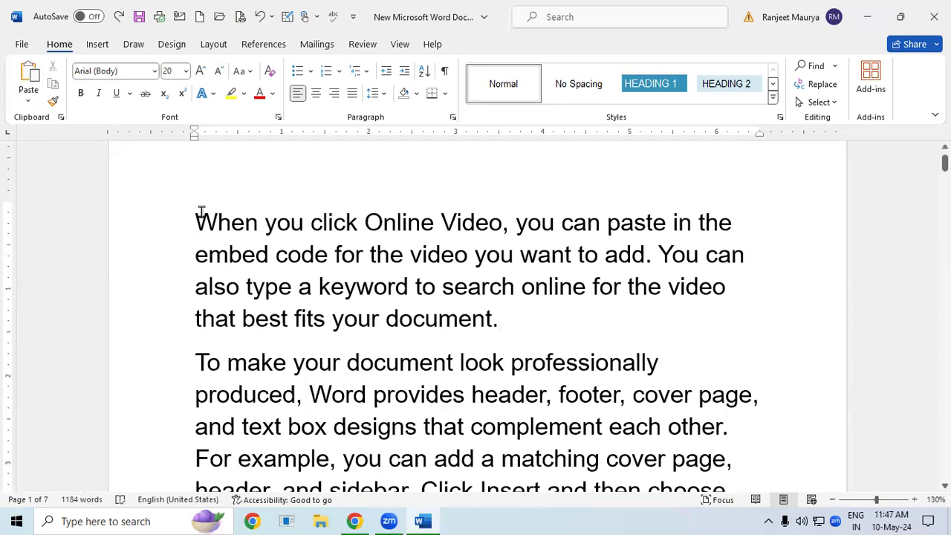
Select the 'When you click Online Video…' paragraph and paste repeated copies below, reaching 2045 words
left_click_drag(202, 214, 519, 324)
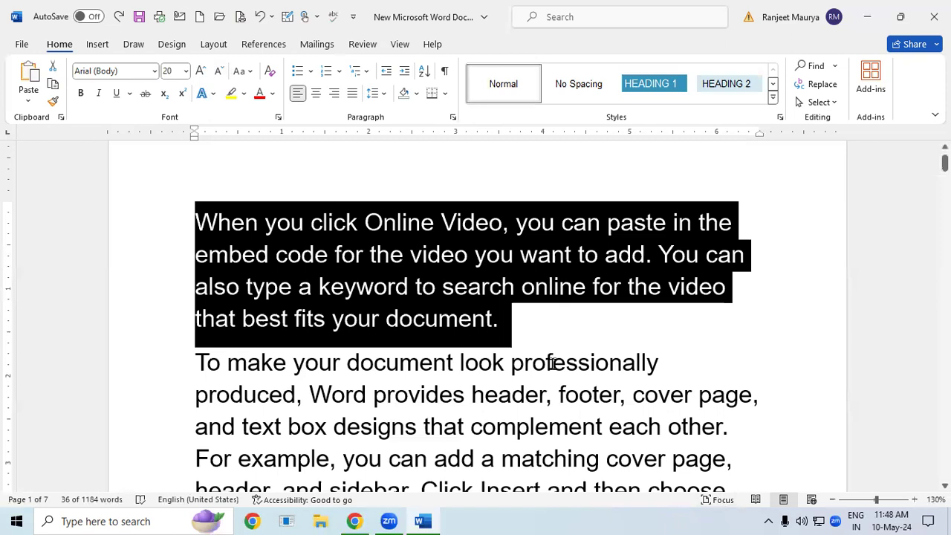
left_click(467, 365)
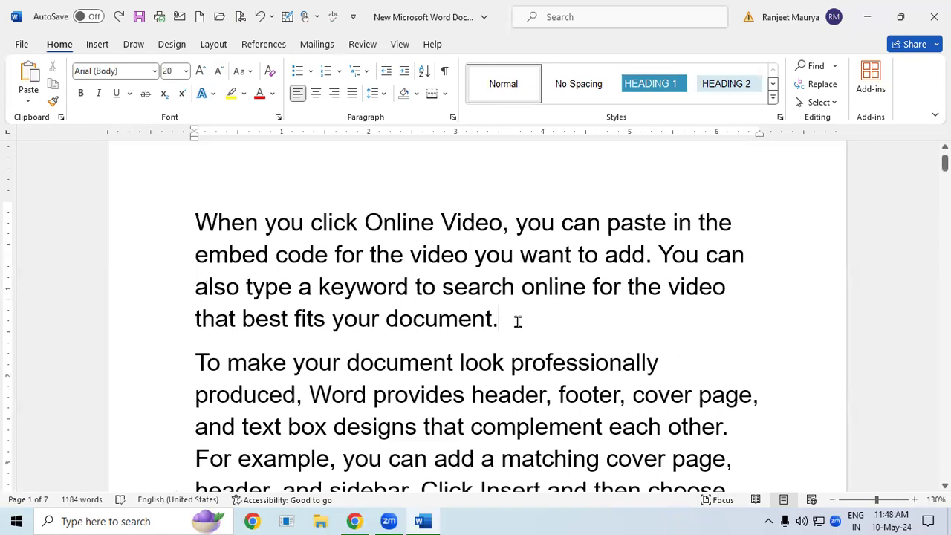
type("When you click Online Video, you can paste in the embed code for the video you want to add. You can also type a keyword to search online for the video that best fits your document.")
key("Return")
type("When you click Online Video, you can paste in the embed code for the video you want to add. You can also type a keyword to search online for the video that best fits your document.")
key("Return")
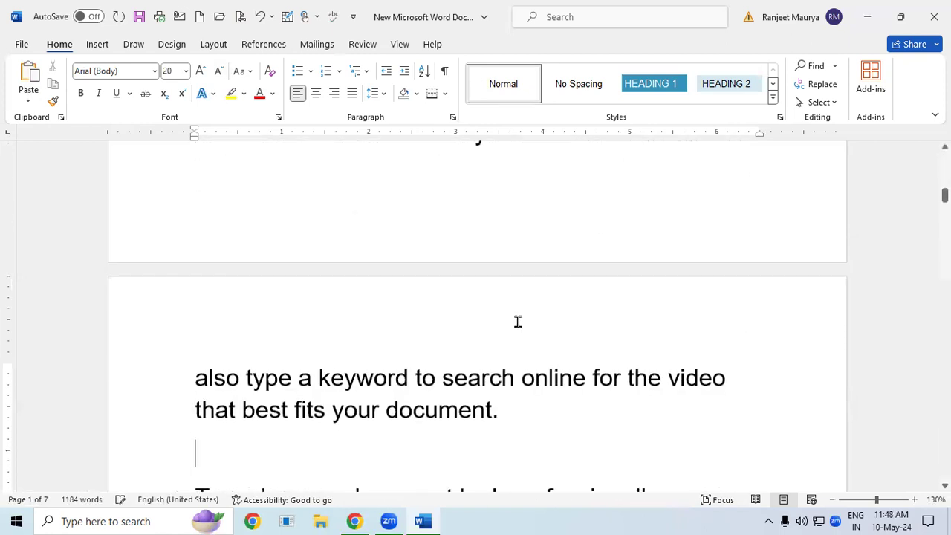
key("ctrl+v")
key("ctrl+v")
key("ctrl+v")
key("ctrl+v")
key("ctrl+v")
key("ctrl+v")
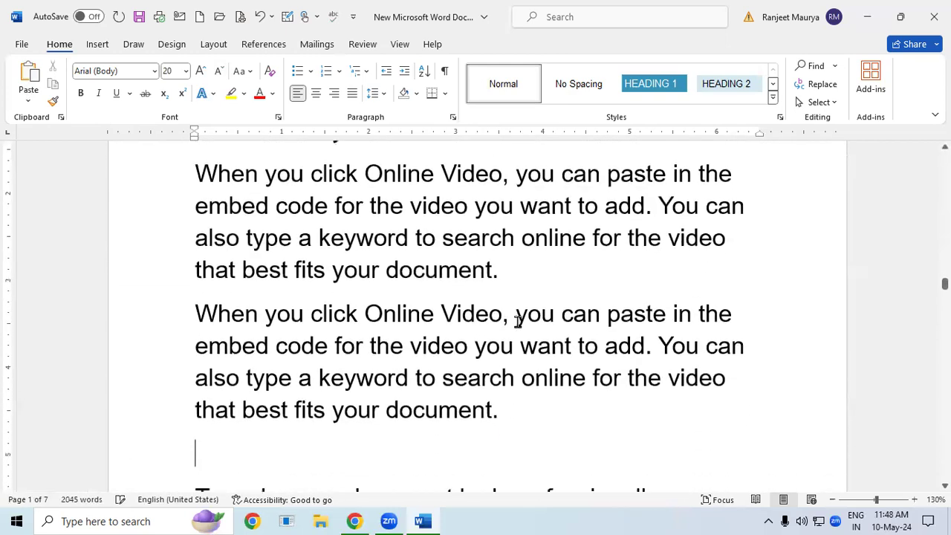
key("ctrl+v")
key("ctrl+v")
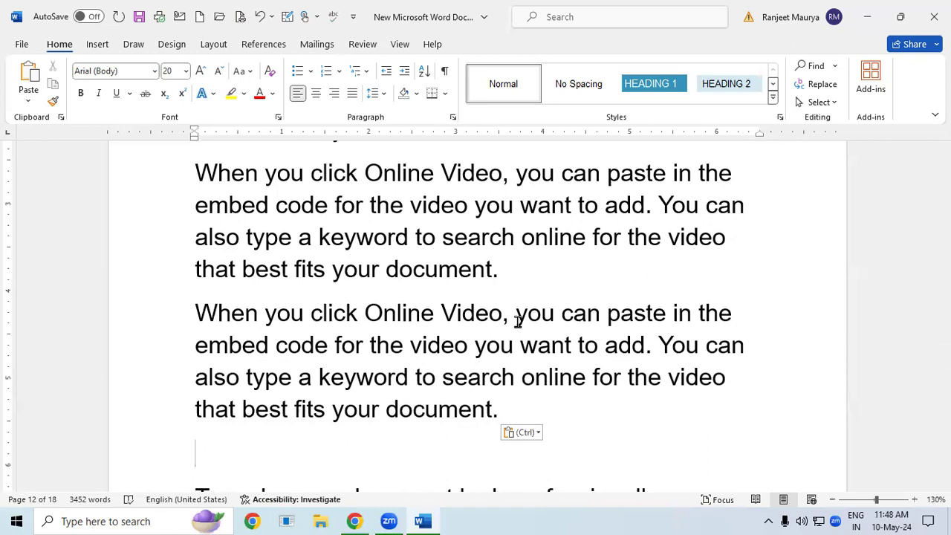
Launch WordPad from the Run box by typing WOR
key("super+r")
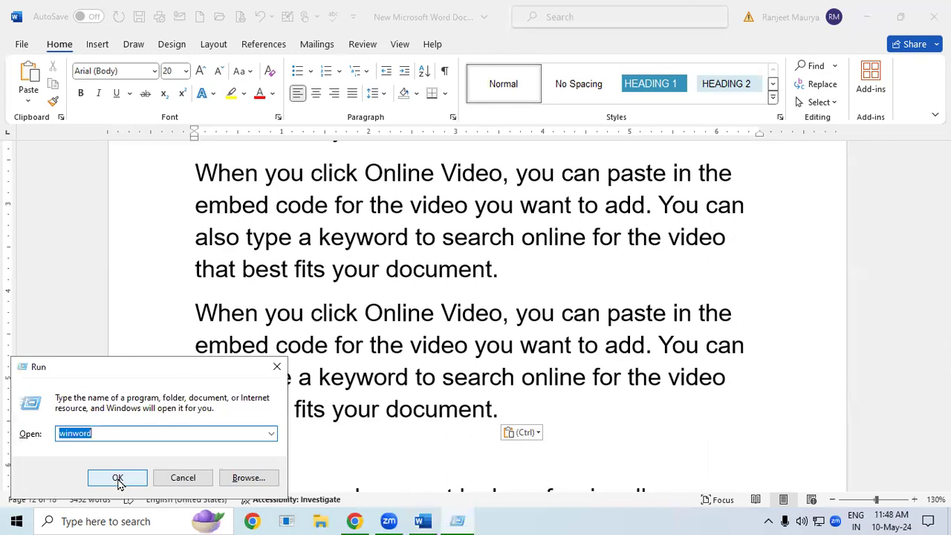
type("WOR")
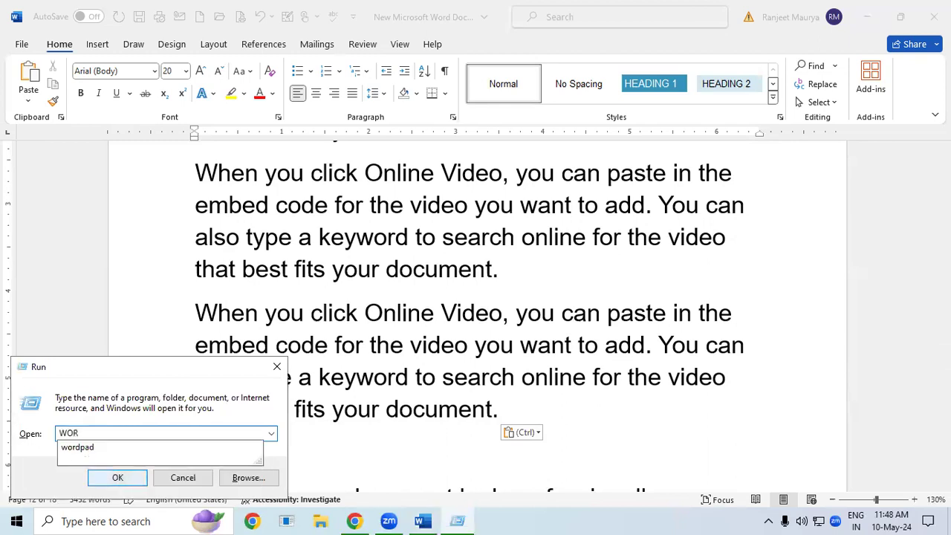
key("Down")
left_click(117, 478)
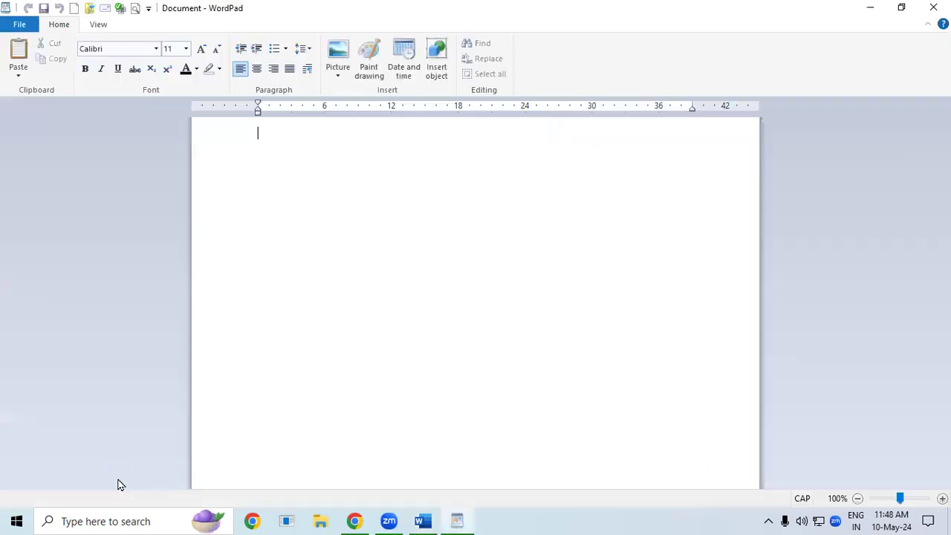
Paste copies of the Online Video paragraph into the new WordPad document, then return to Word
type("When you click Online Video, you can paste in the embed code for the video you want to add. You can also type a keyword to search online for the video that best fits your document.")
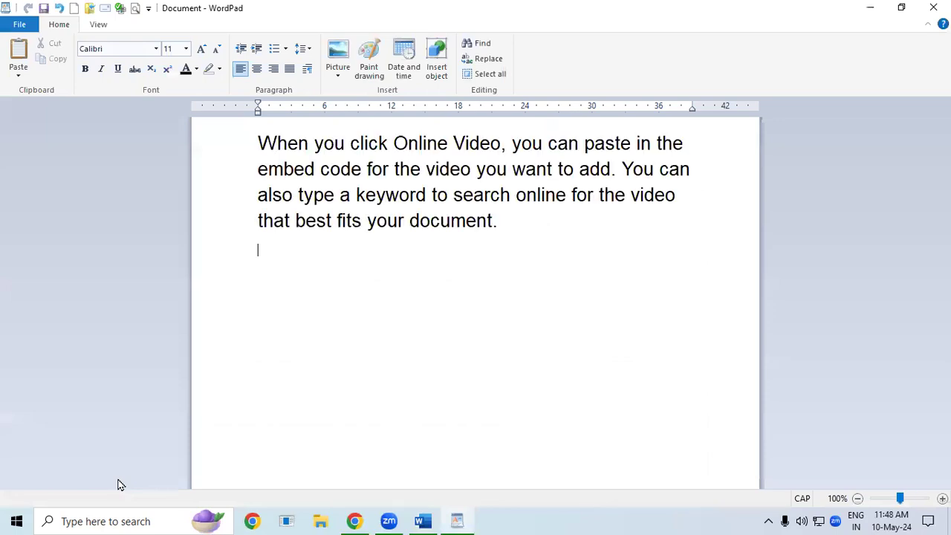
key("ctrl+v")
key("ctrl+v")
key("ctrl+v")
key("ctrl+v")
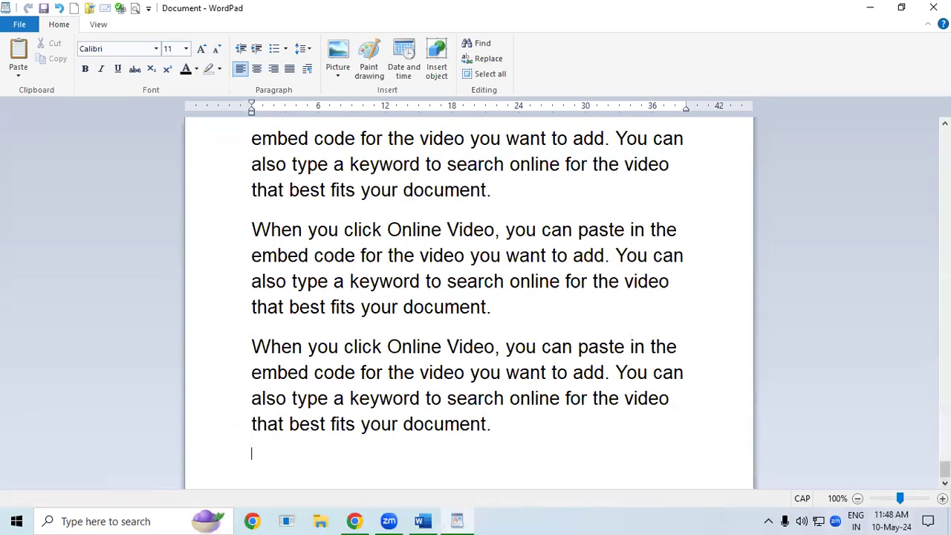
left_click_drag(944, 469, 896, 121)
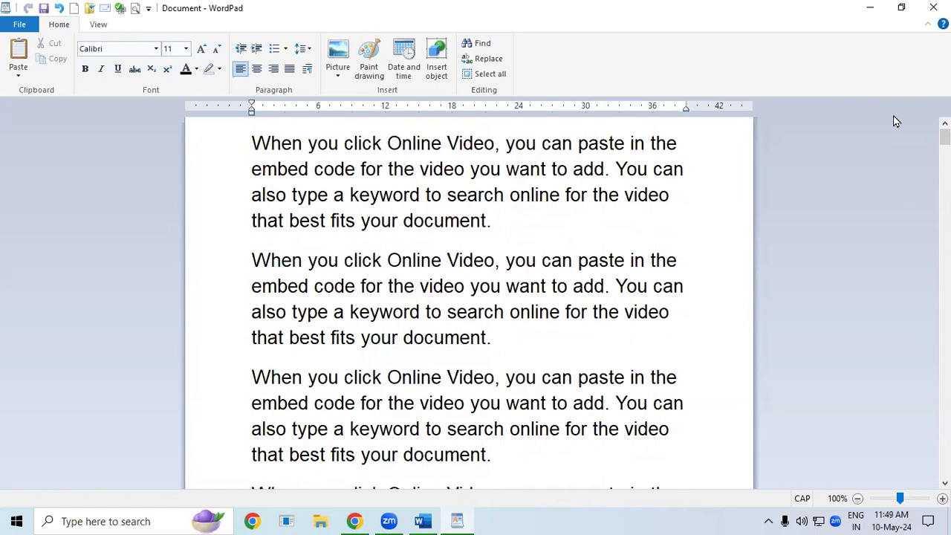
left_click(439, 519)
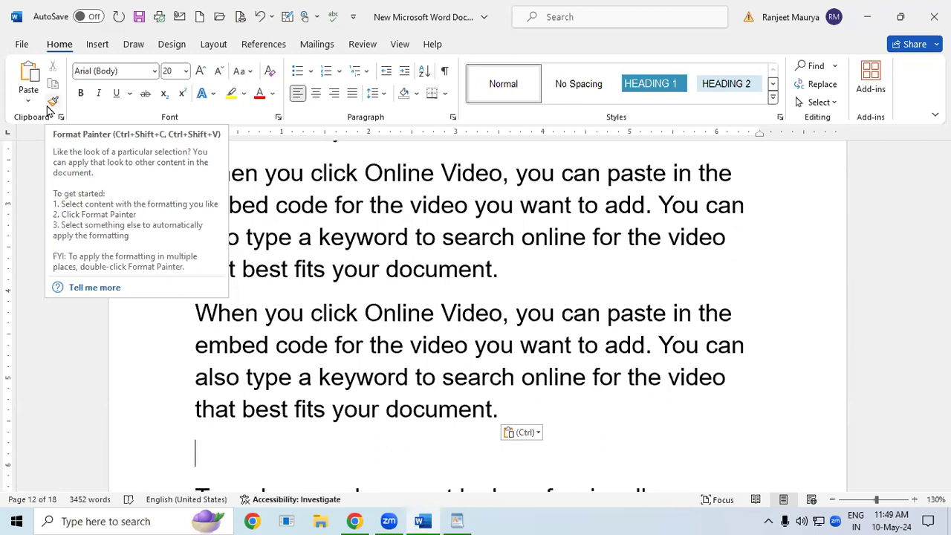
Insert a blank line before the first paragraph and type 'ABOUT COMPUTER' on it
left_click_drag(944, 360, 944, 153)
left_click(320, 332)
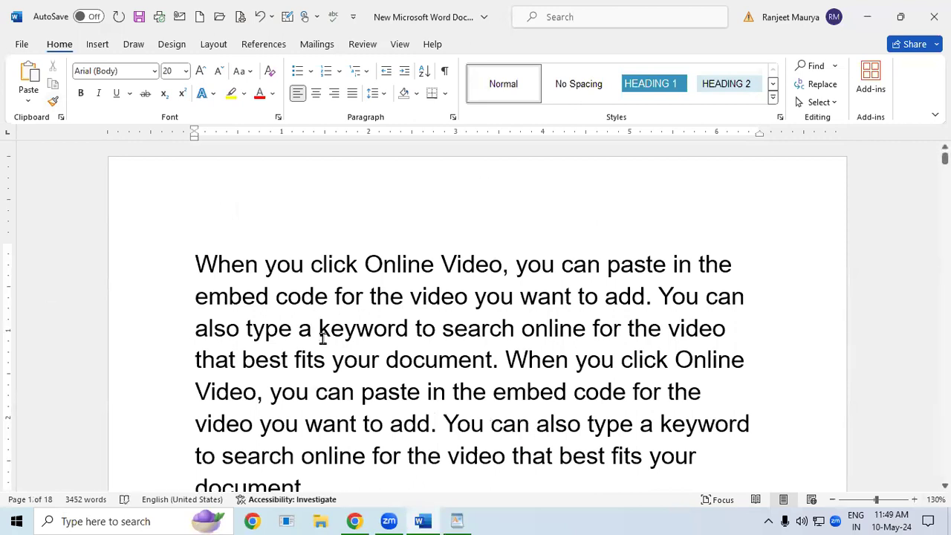
left_click(194, 264)
key("Return")
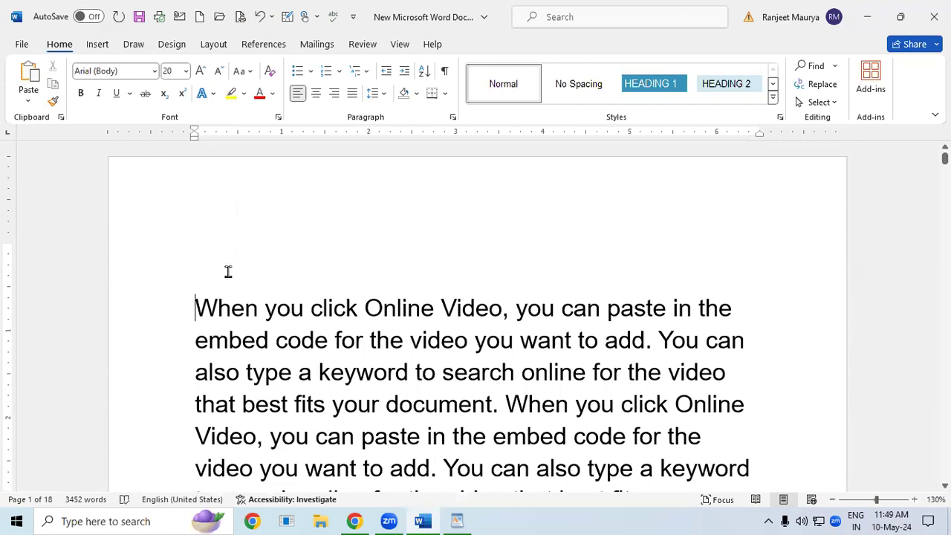
type("ABI")
key("BackSpace")
type("OUT COMPUTER")
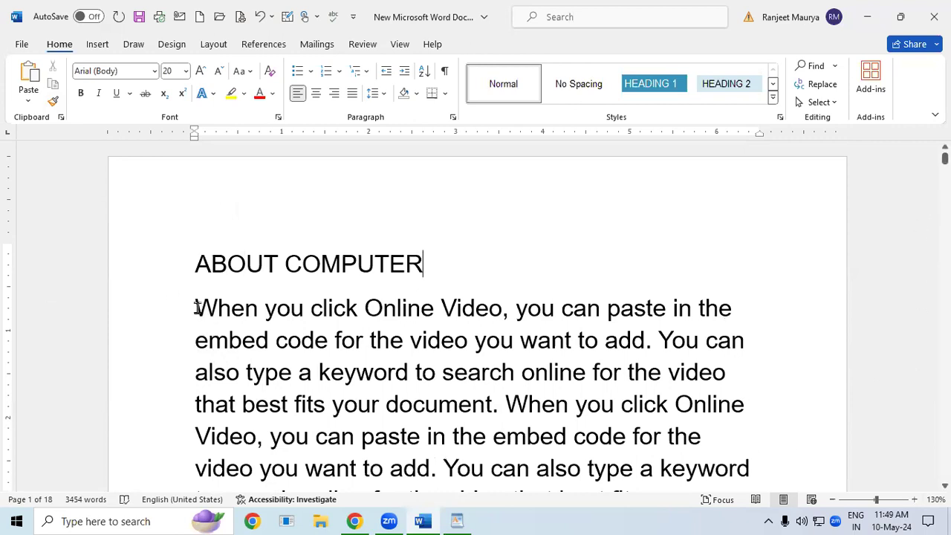
Set the body paragraphs below the ABOUT COMPUTER heading to 12-point font
mouse_move(197, 307)
left_mouse_down()
mouse_move(717, 487)
mouse_move(594, 299)
left_mouse_up()
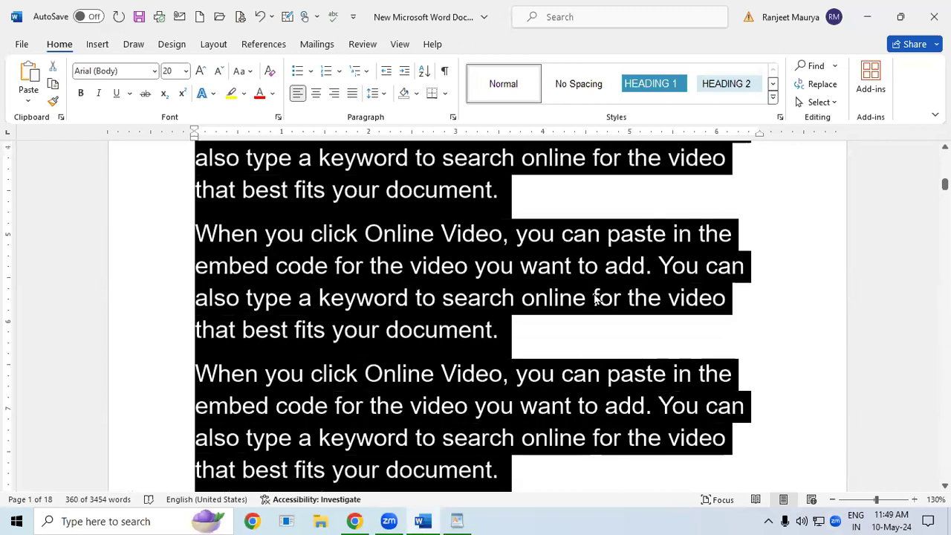
left_click(594, 298)
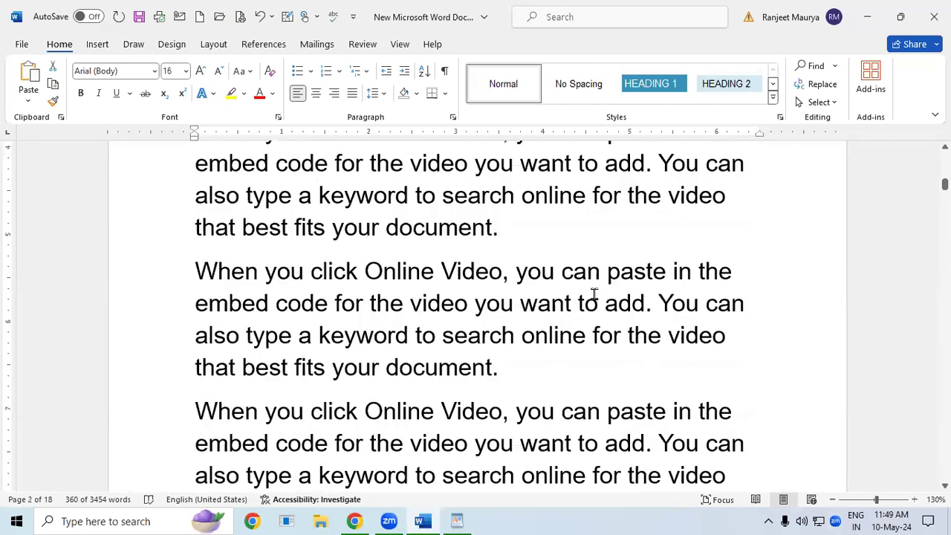
scroll(594, 295, "up", 1)
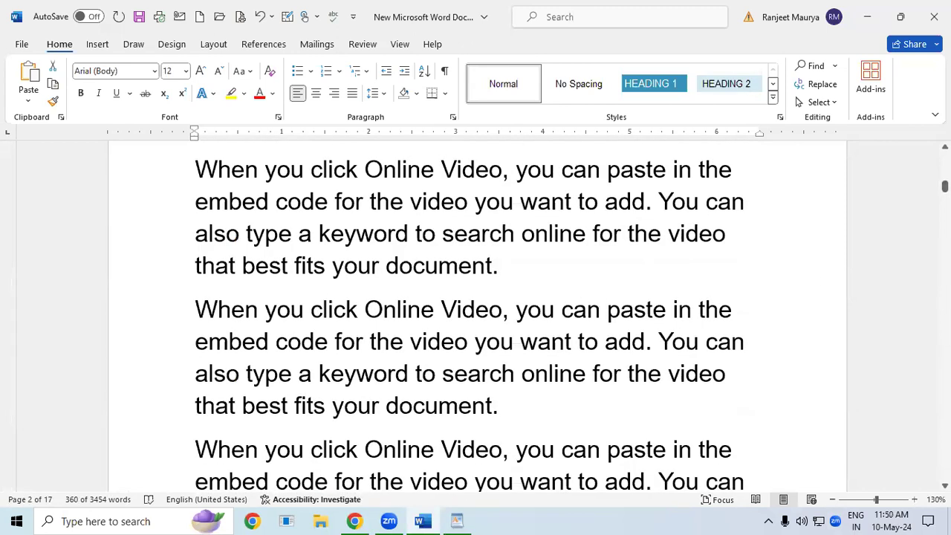
scroll(594, 293, "down", 1)
key("ctrl+z")
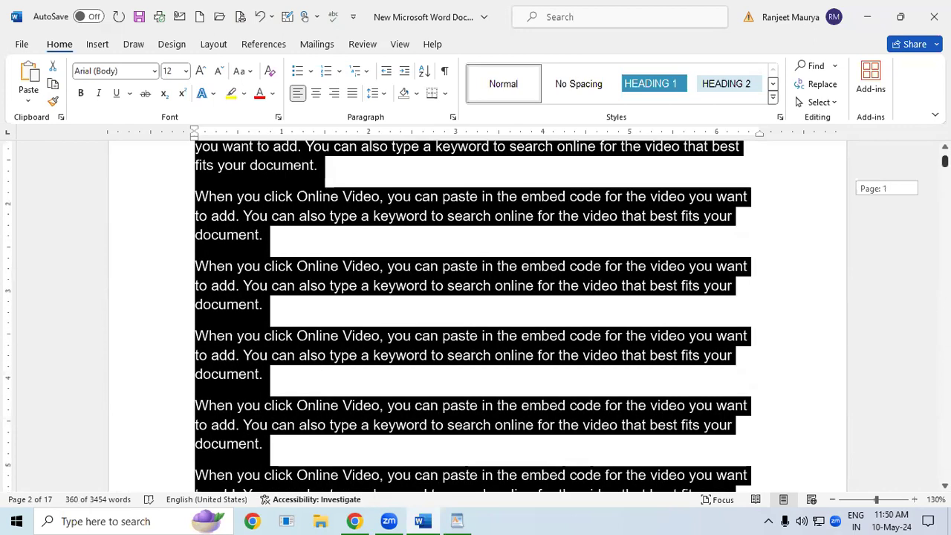
scroll(475, 297, "up", 4)
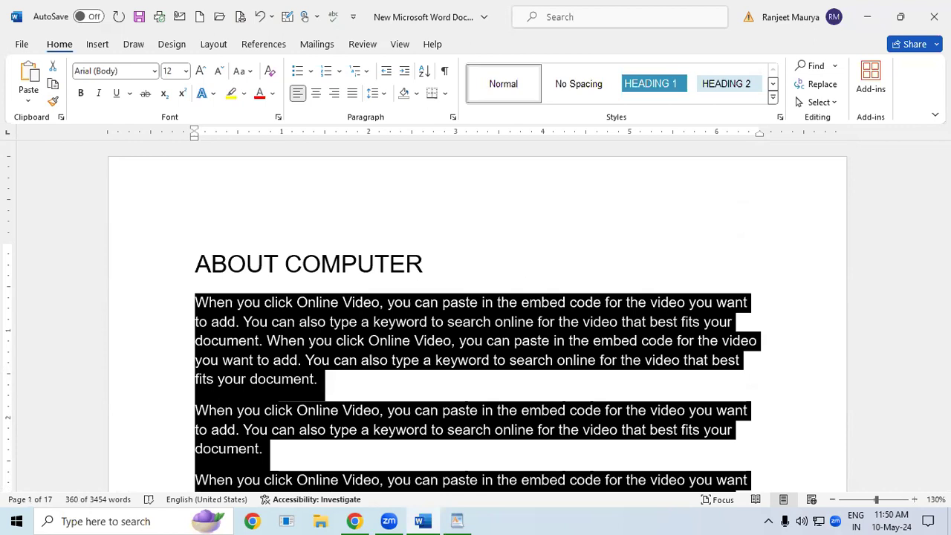
left_click(484, 367)
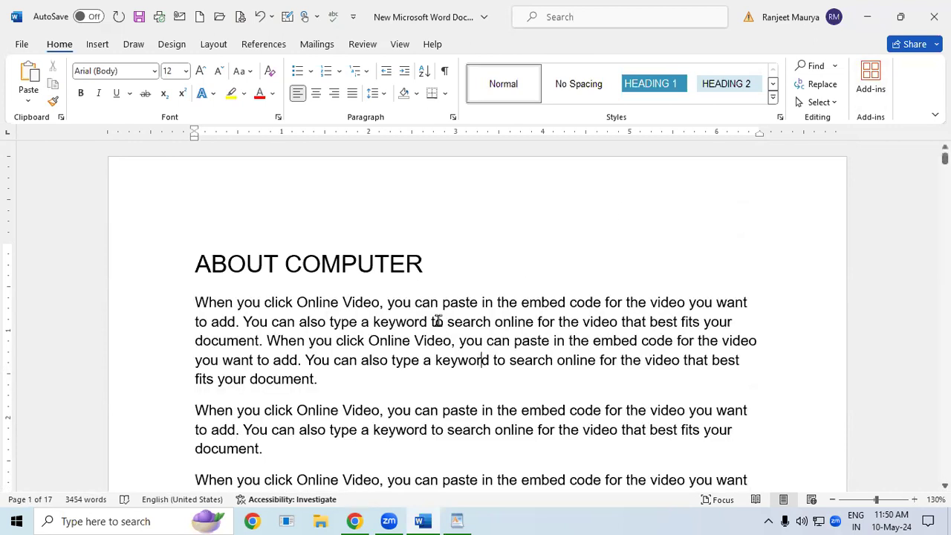
left_click_drag(196, 264, 407, 268)
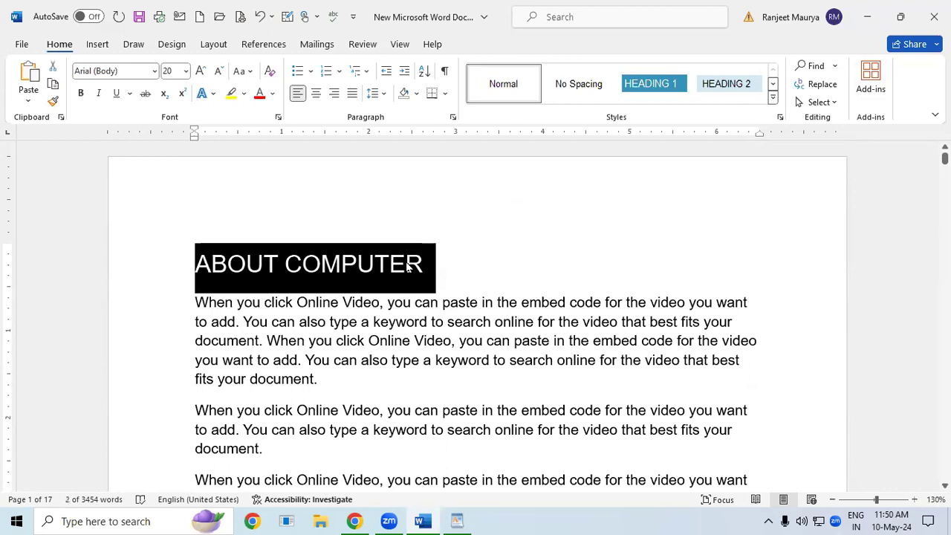
Underline ABOUT COMPUTER and add an ABOUT MONITOR heading after the first paragraph
key("ctrl+u")
left_click(365, 380)
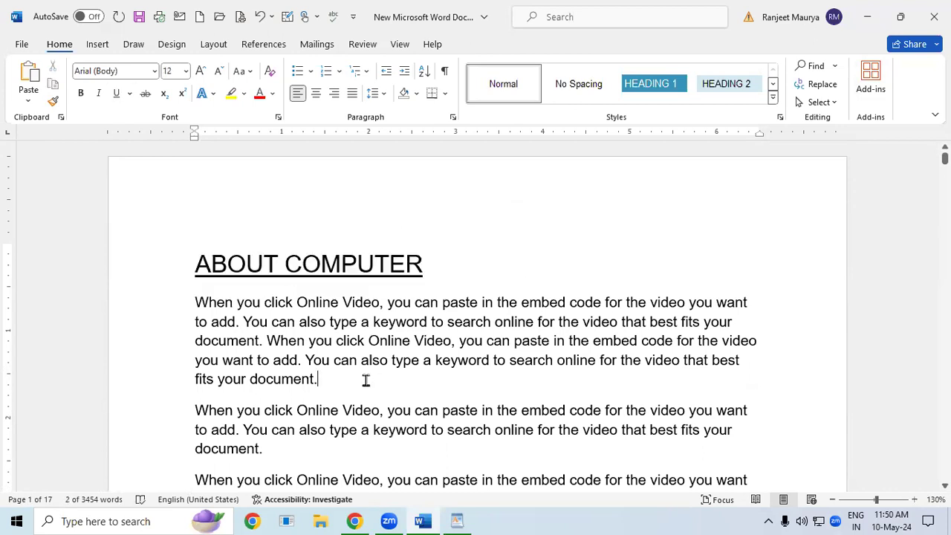
key("Return")
key("Return")
type("AN")
key("BackSpace")
type("BOUT MONITOR")
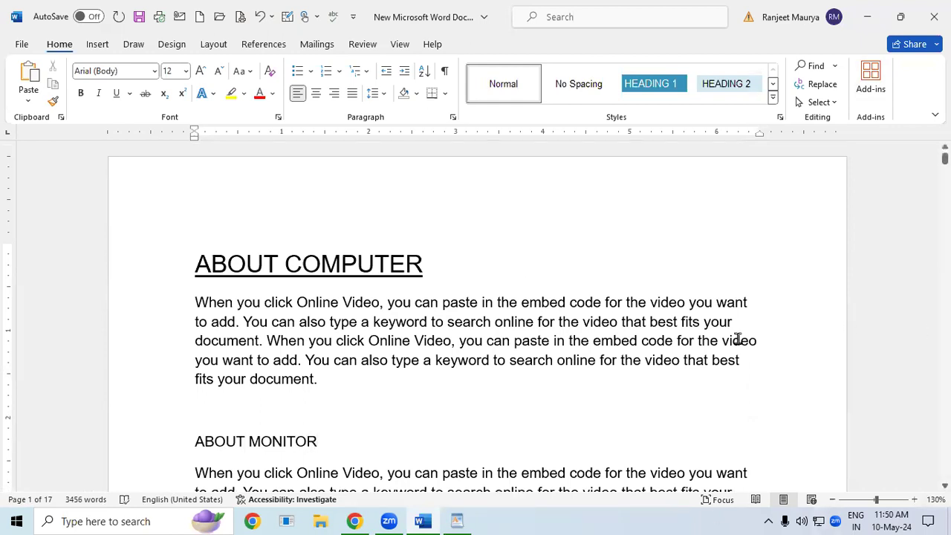
Add an ABOUT CPU heading after the next paragraph
scroll(738, 339, "down", 2)
scroll(495, 384, "down", 5)
left_click(316, 344)
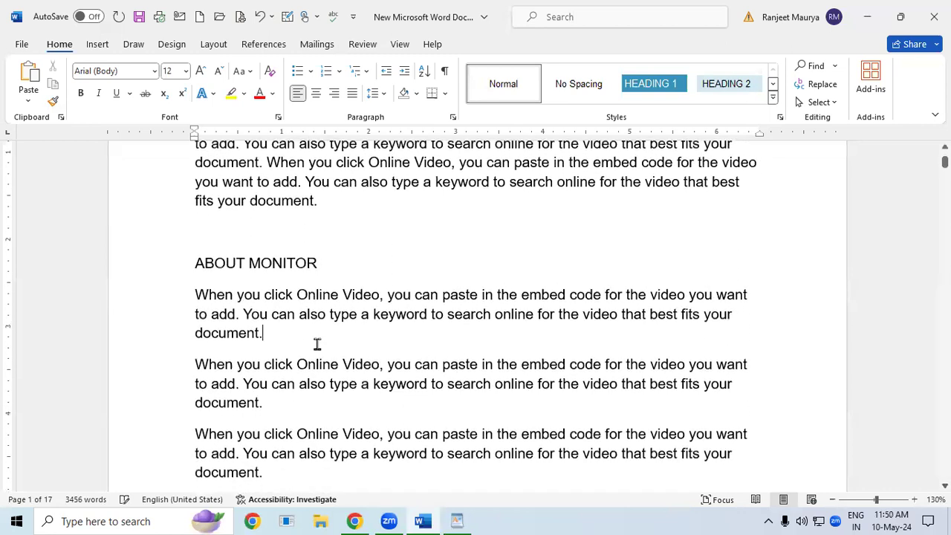
key("Return")
key("Return")
type("ABOUT CPU")
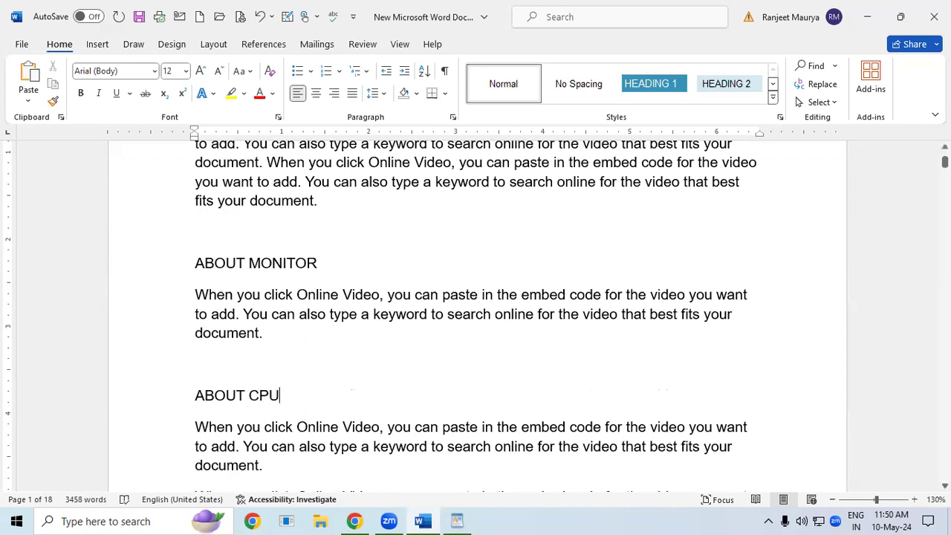
left_click_drag(944, 161, 944, 156)
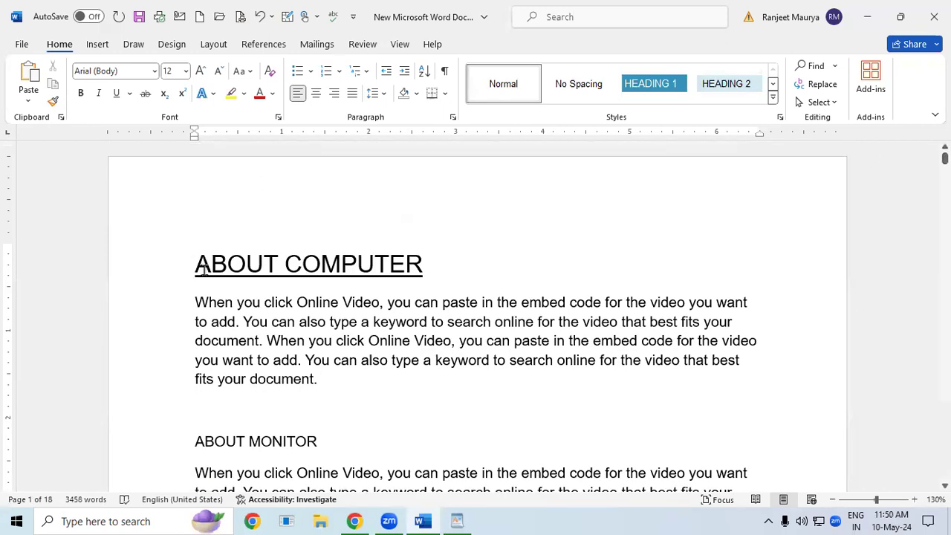
Make the ABOUT COMPUTER heading bold and remove its single underline
left_click_drag(195, 263, 382, 253)
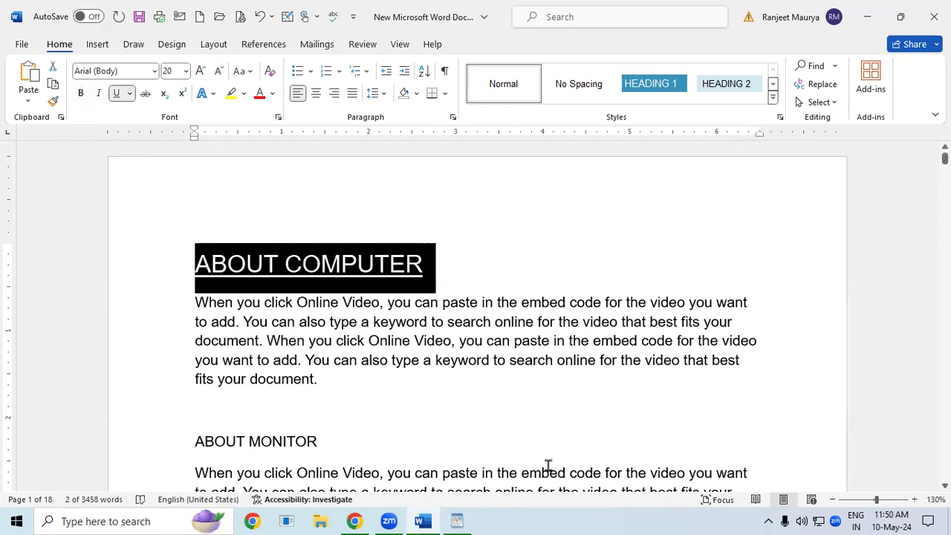
key("ctrl+b")
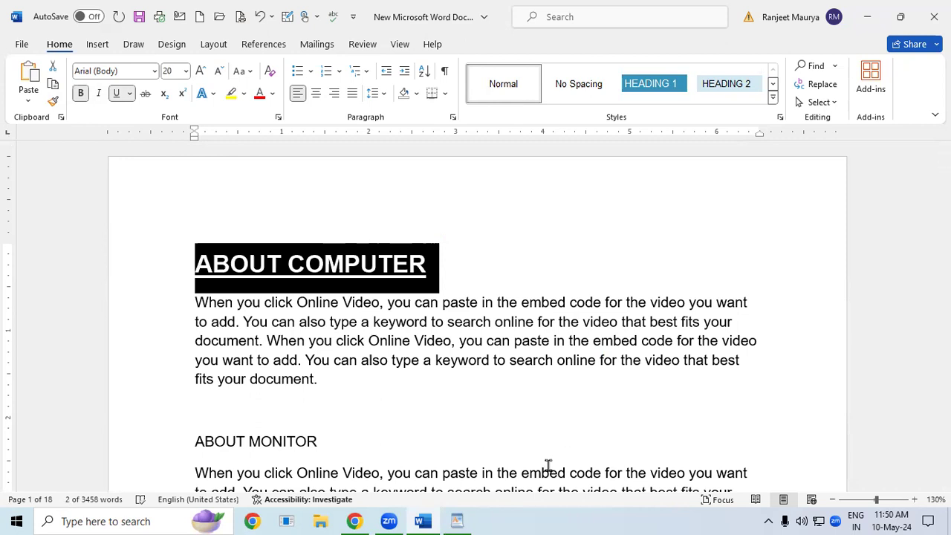
key("ctrl+b")
key("ctrl+b")
key("ctrl+u")
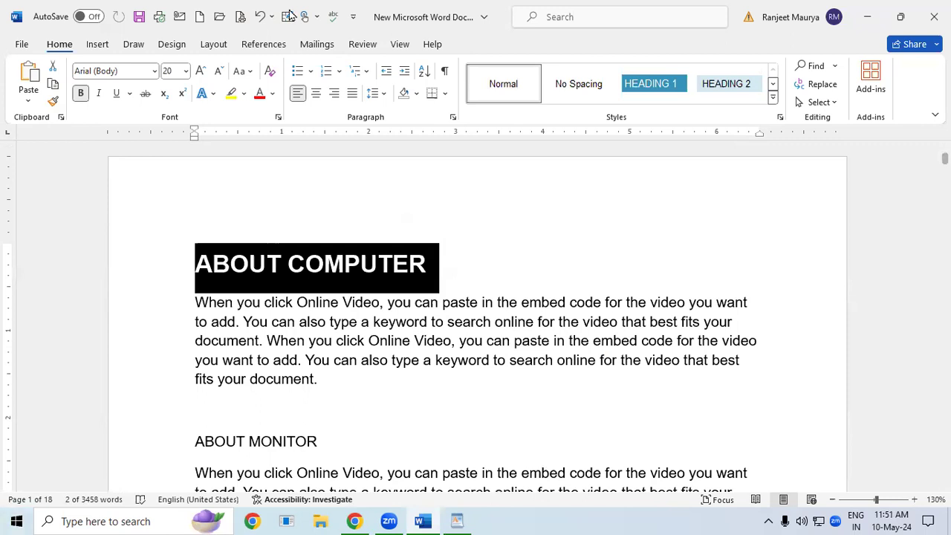
Give the heading a double underline, then browse underline colours without applying one
left_click(130, 93)
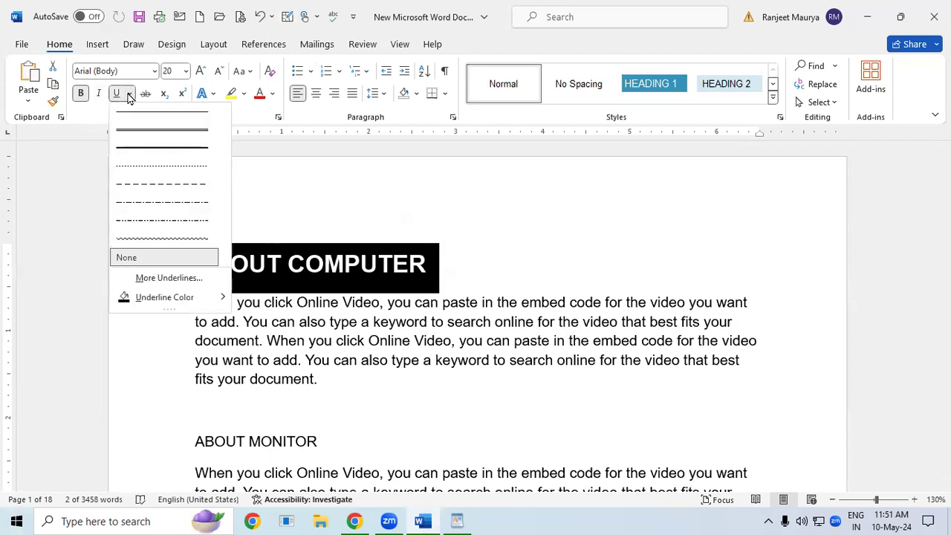
left_click(138, 131)
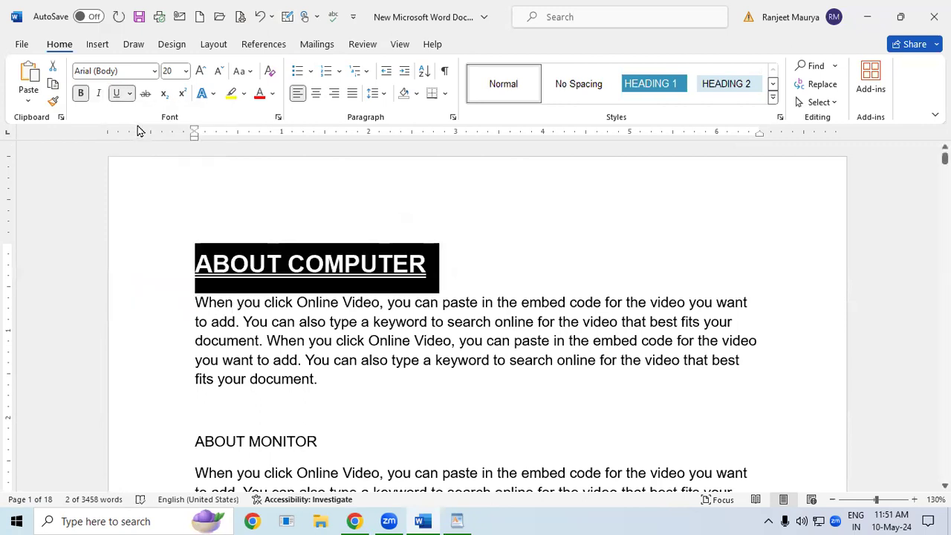
left_click(252, 302)
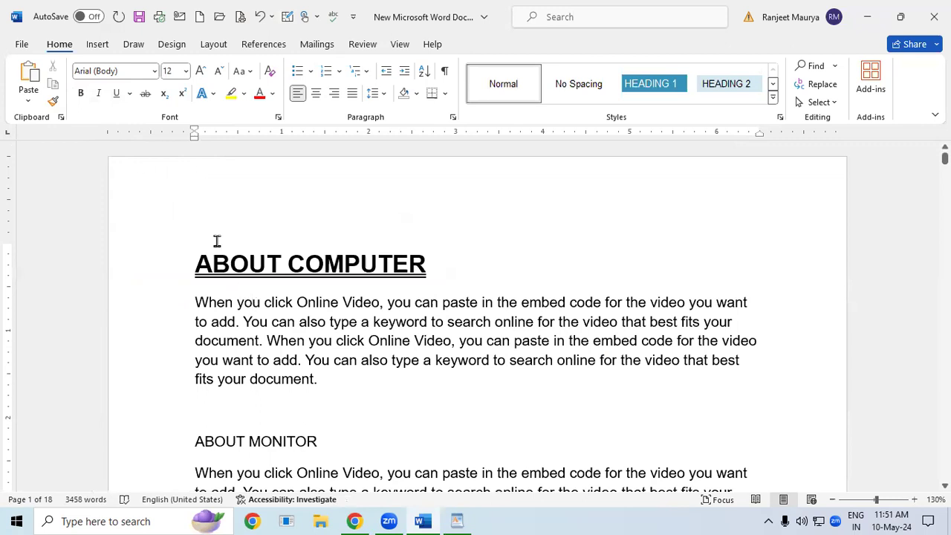
left_click_drag(192, 267, 469, 276)
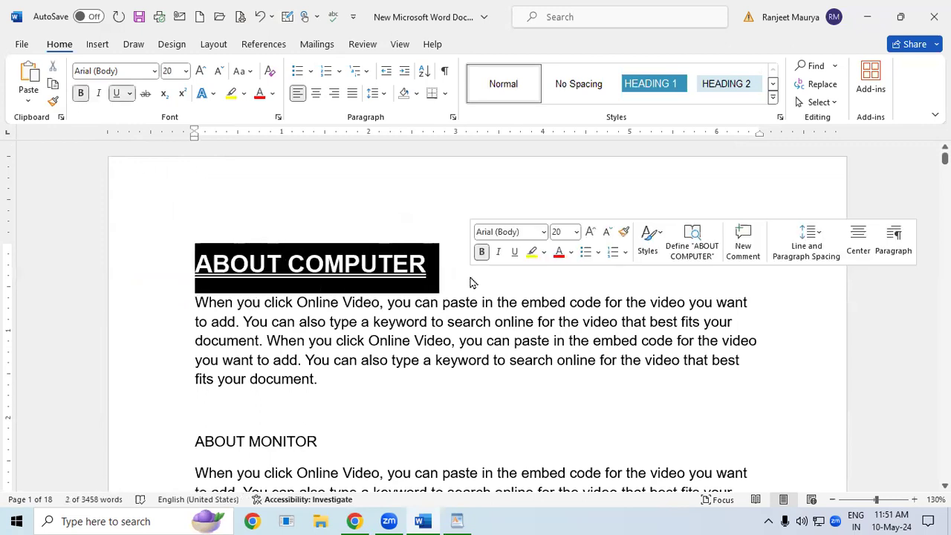
left_click(129, 93)
mouse_move(165, 297)
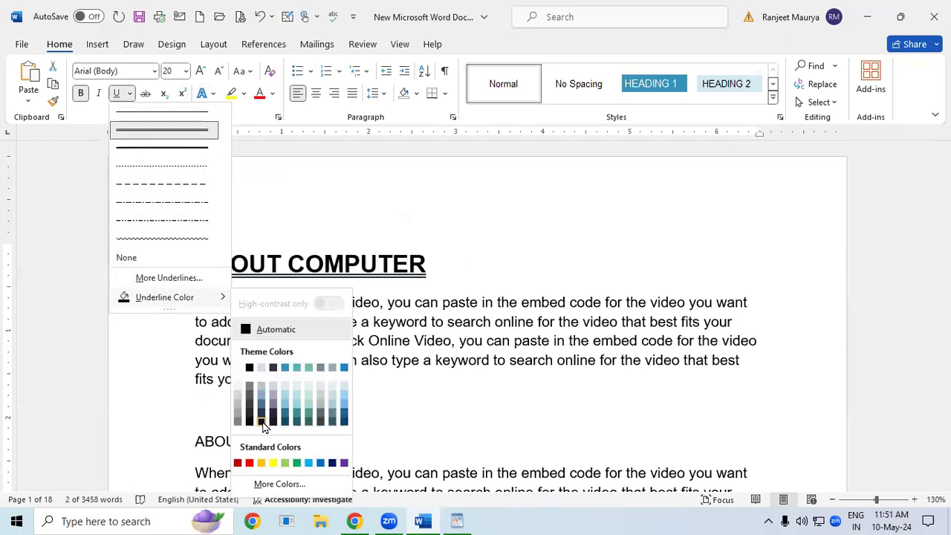
left_click(395, 418)
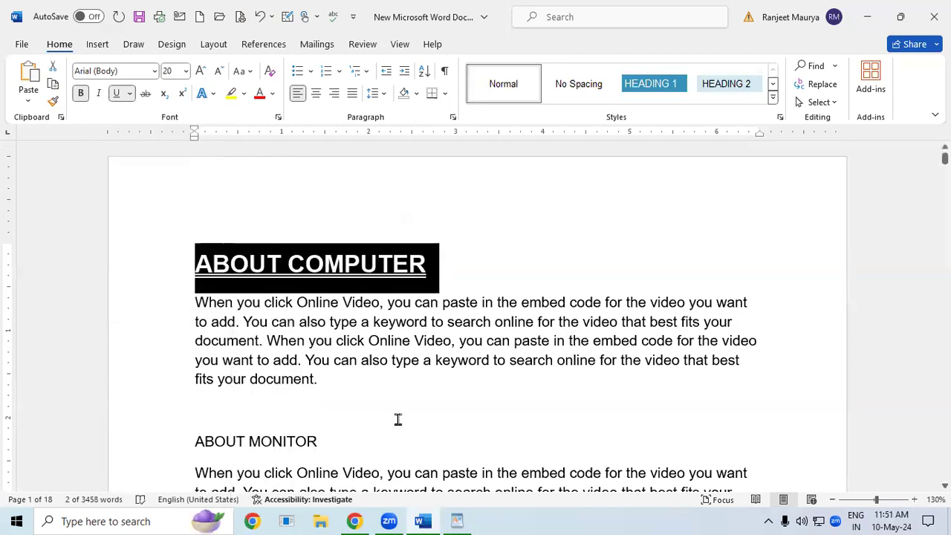
left_click(394, 383)
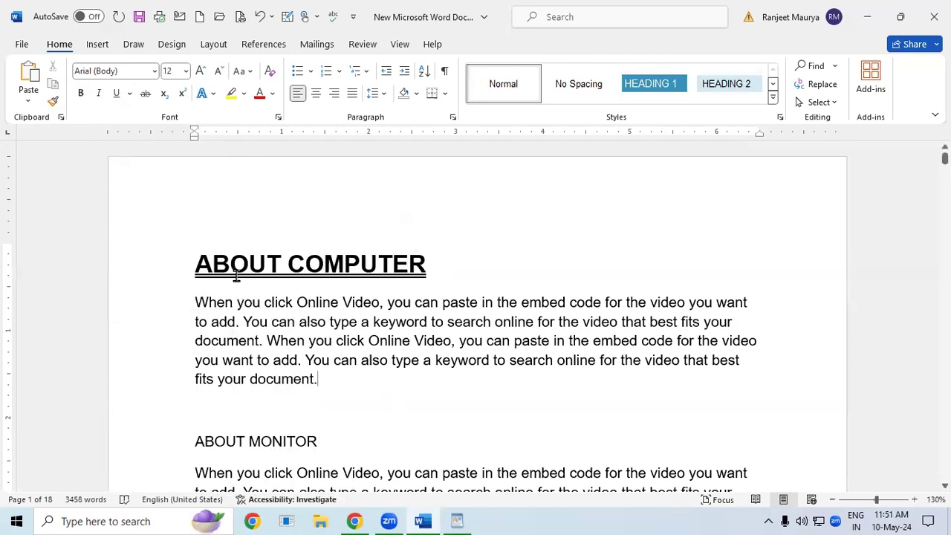
Make the ABOUT COMPUTER heading's double underline red
left_click(197, 265)
left_click_drag(195, 264, 438, 266)
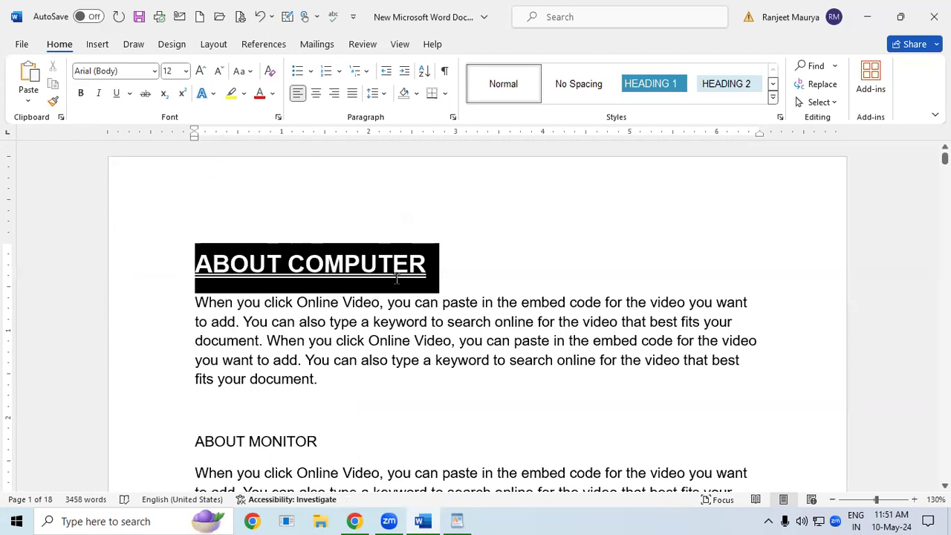
left_click(130, 95)
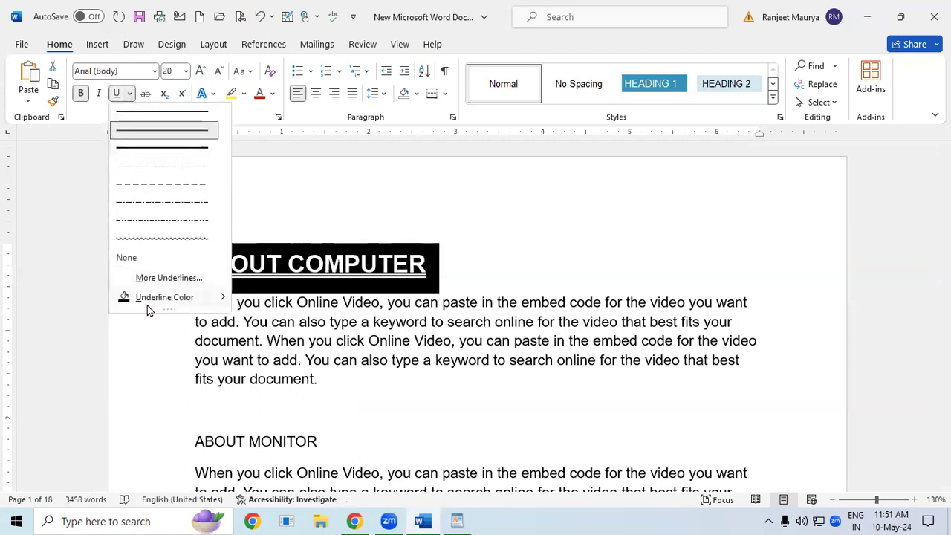
mouse_move(167, 296)
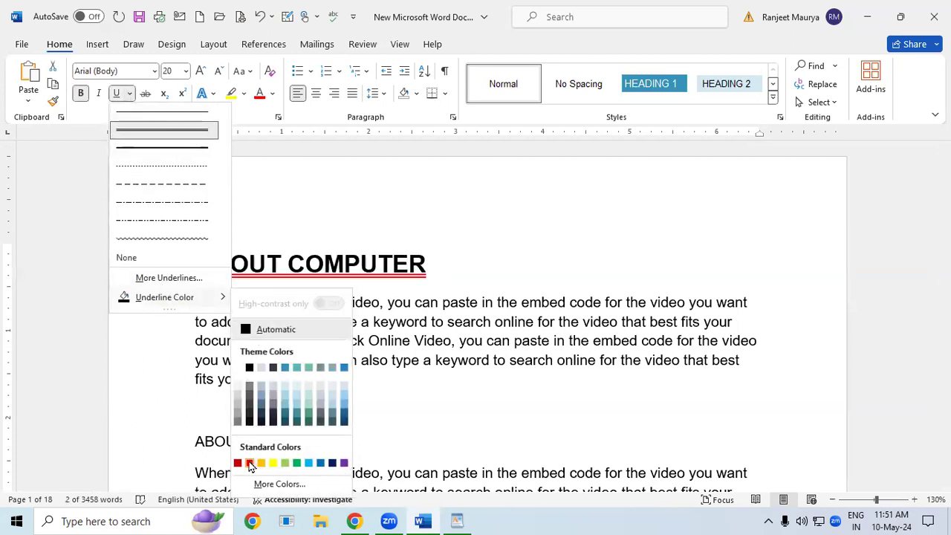
left_click(249, 463)
left_click(462, 358)
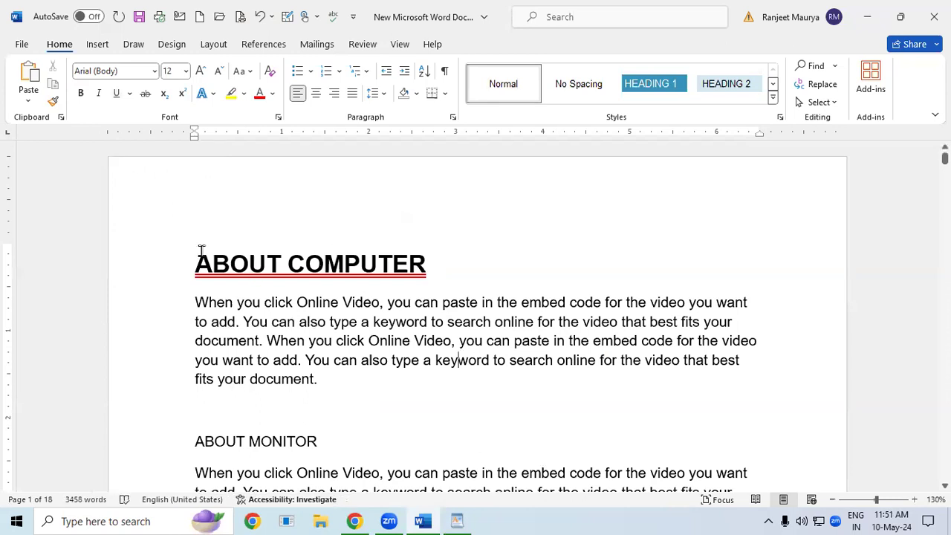
Set the ABOUT COMPUTER heading's font colour to Red
left_click_drag(197, 260, 421, 256)
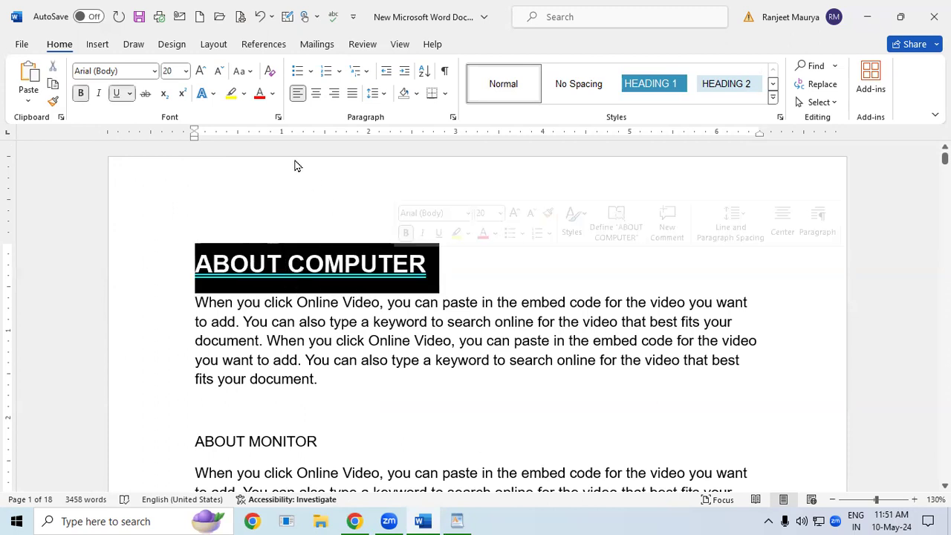
left_click(273, 95)
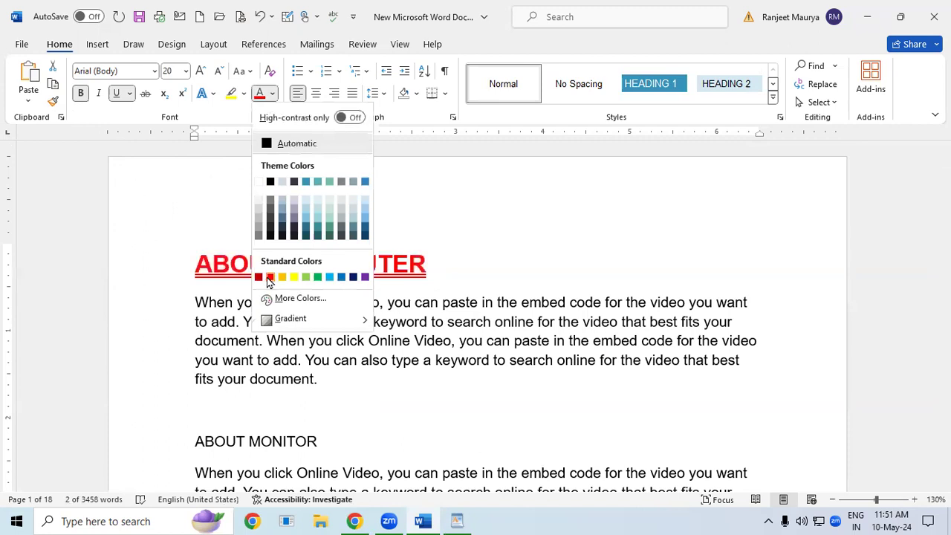
left_click(268, 278)
left_click(268, 342)
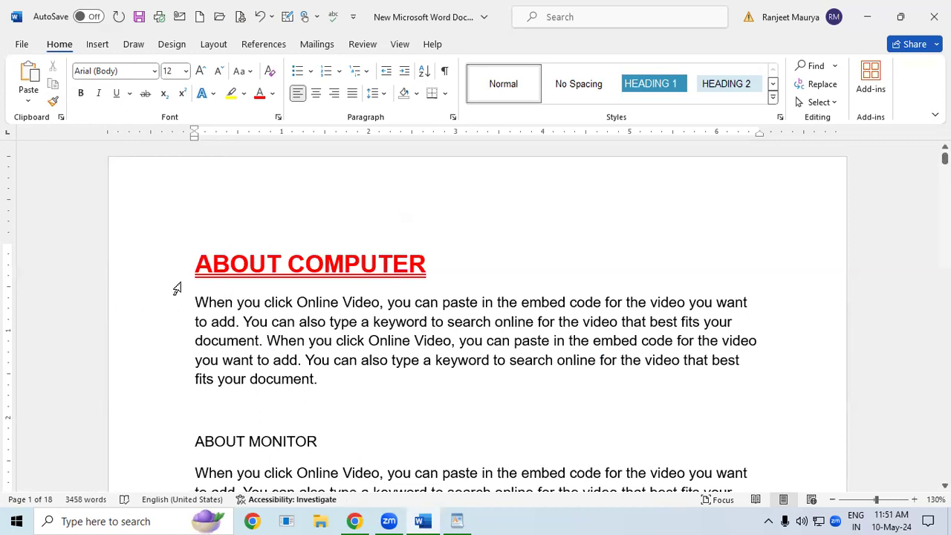
Copy the ABOUT COMPUTER formatting onto the ABOUT MONITOR heading with Format Painter
left_click_drag(196, 263, 209, 292)
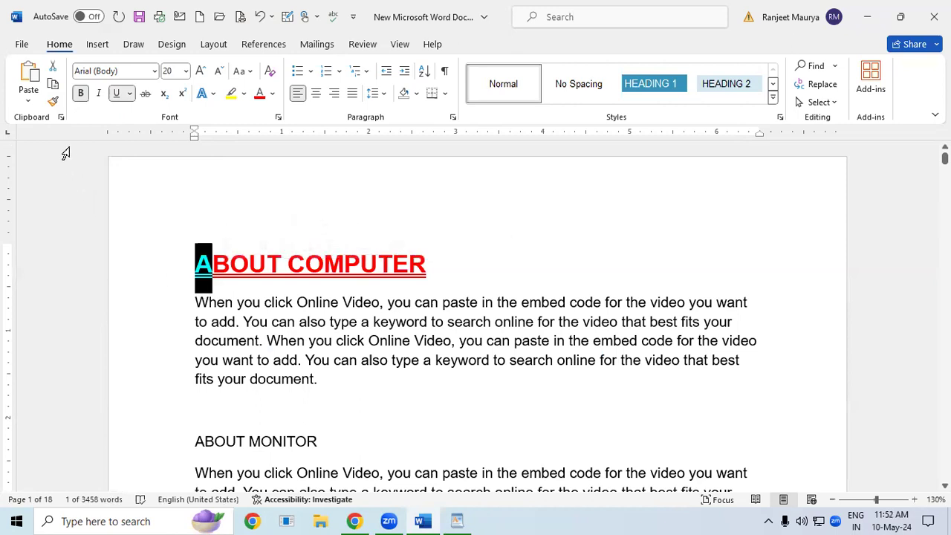
left_click(52, 102)
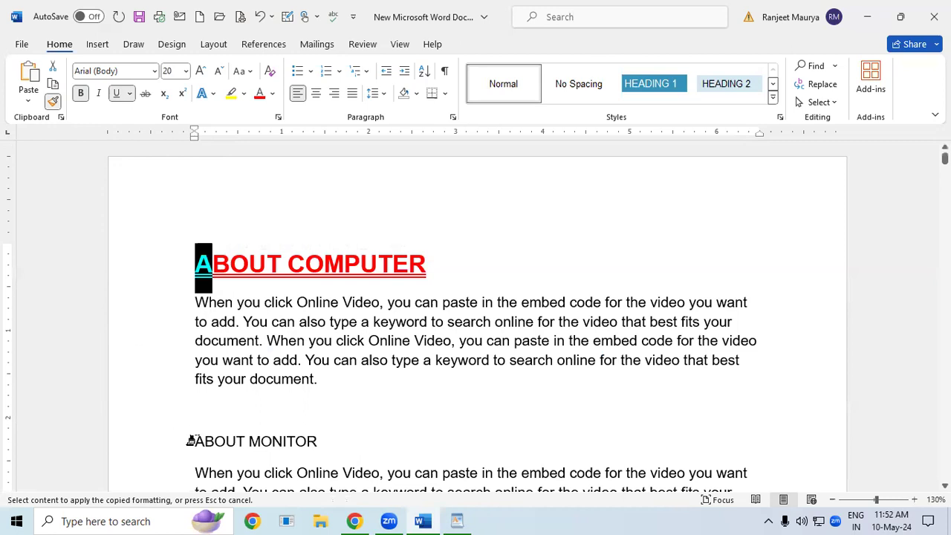
left_click_drag(190, 441, 319, 443)
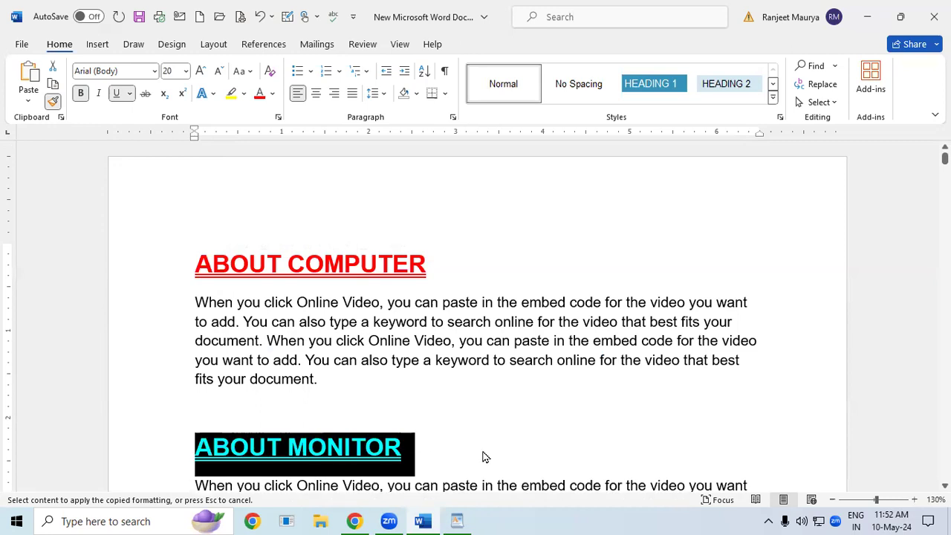
Paint the same heading formatting onto ABOUT CPU and the paragraphs below it
scroll(490, 448, "down", 1)
scroll(488, 446, "up", 1)
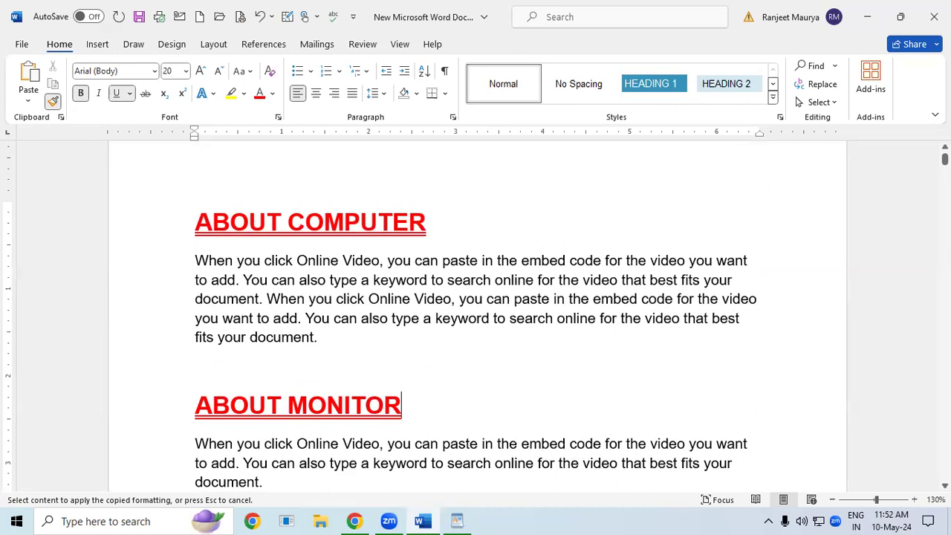
scroll(490, 446, "down", 1)
scroll(386, 475, "down", 1)
scroll(386, 476, "down", 1)
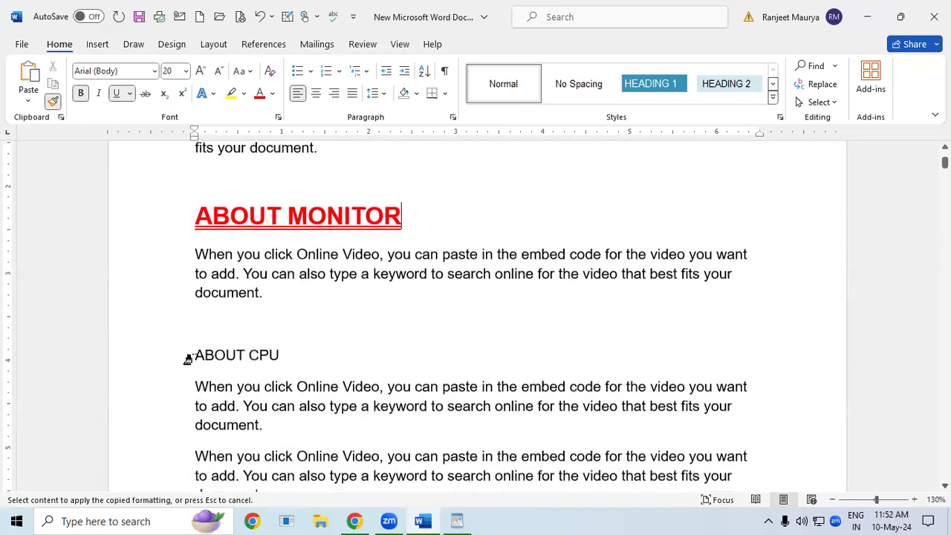
left_click_drag(187, 357, 346, 361)
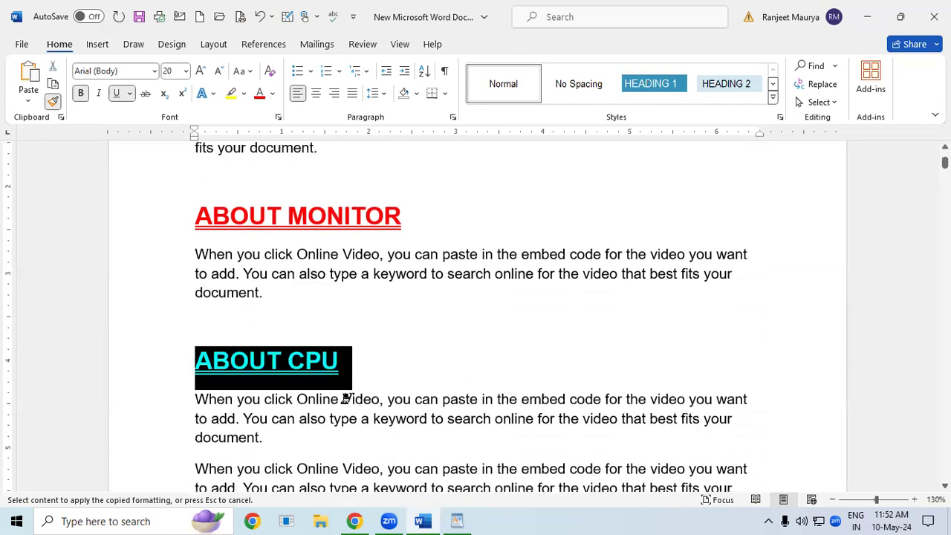
left_click_drag(238, 401, 761, 319)
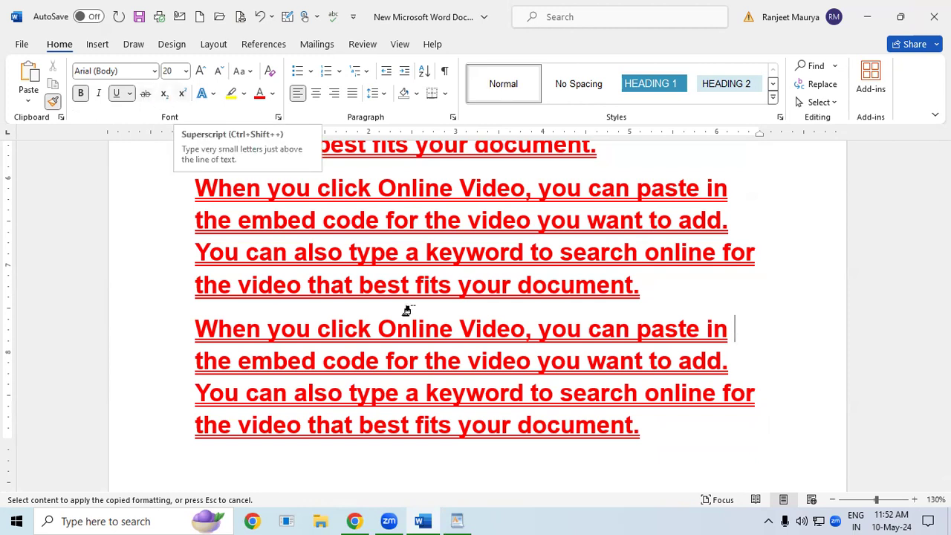
scroll(502, 338, "down", 1)
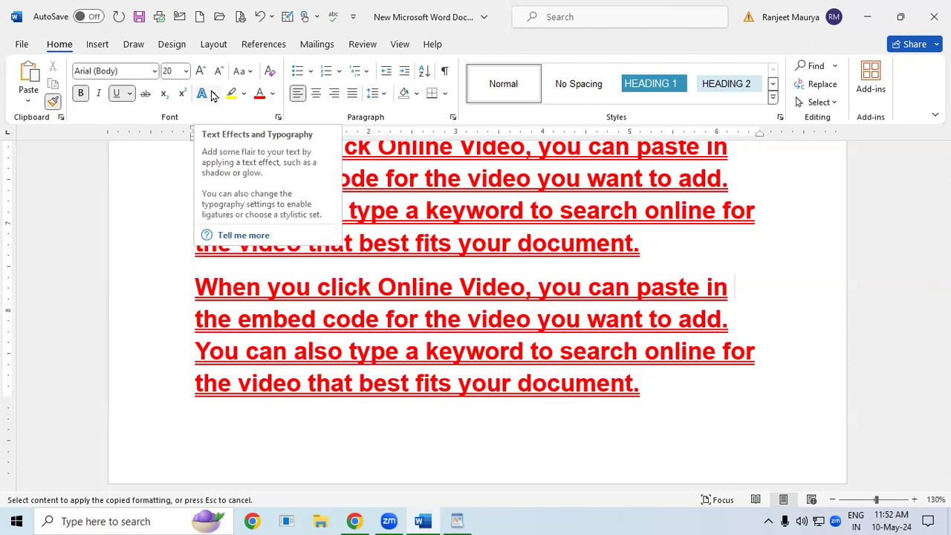
left_click(678, 318)
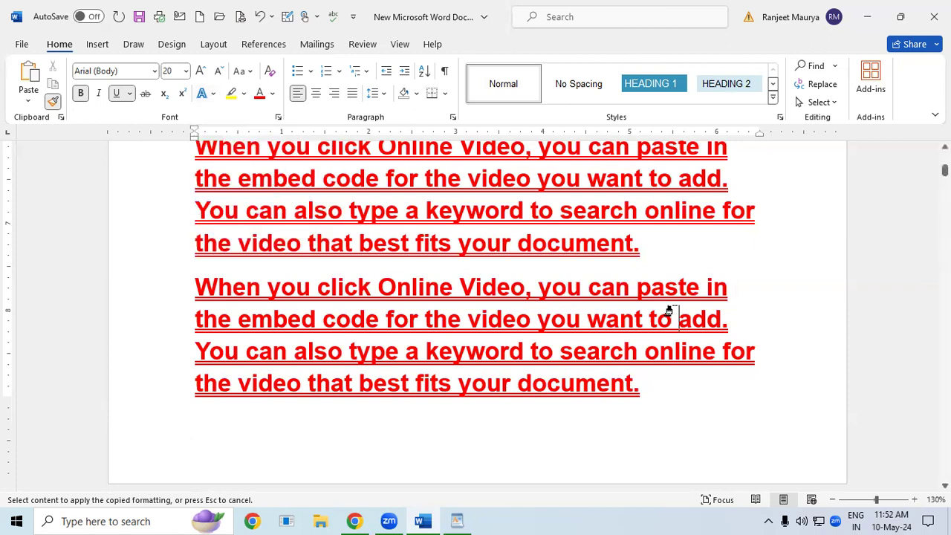
left_click_drag(944, 170, 945, 158)
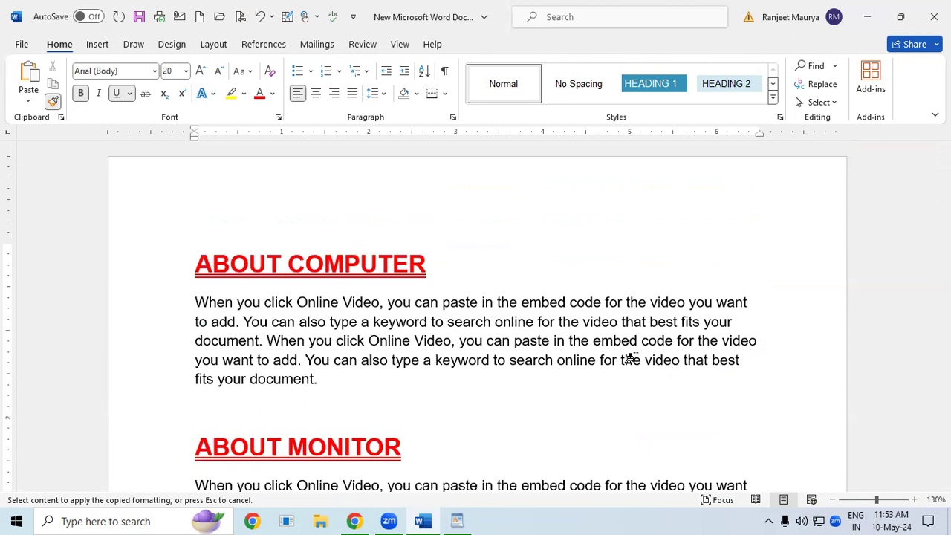
Clear all formatting from the whole document, undo that, and start a new blank document
key("ctrl+a")
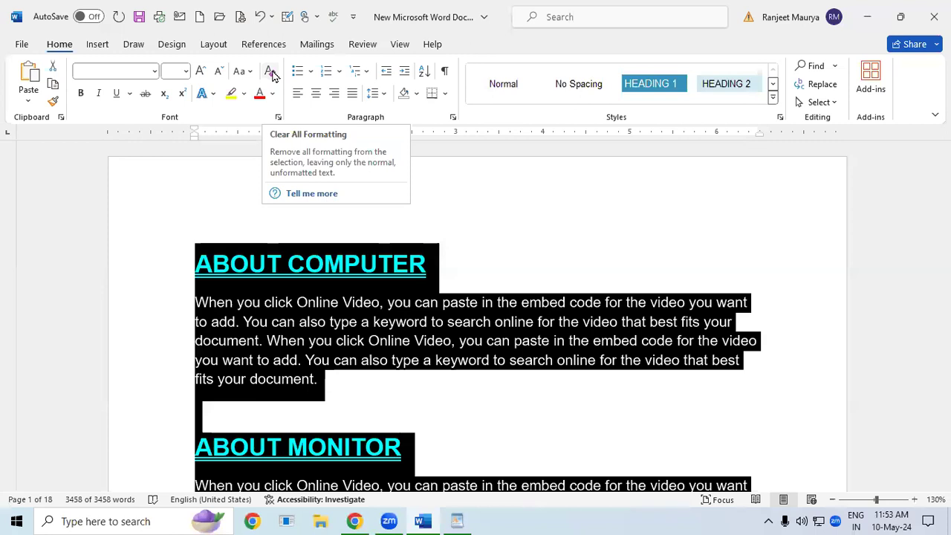
left_click(270, 72)
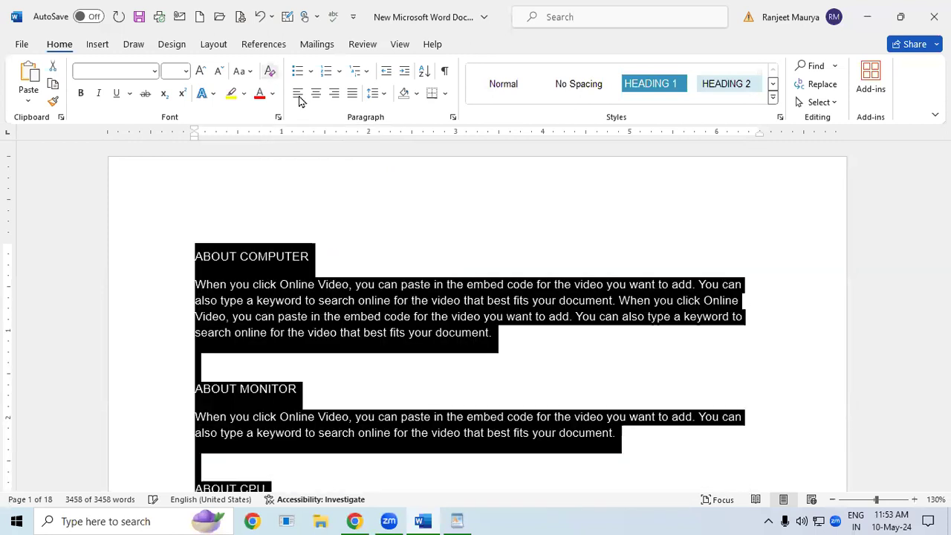
left_click(698, 441)
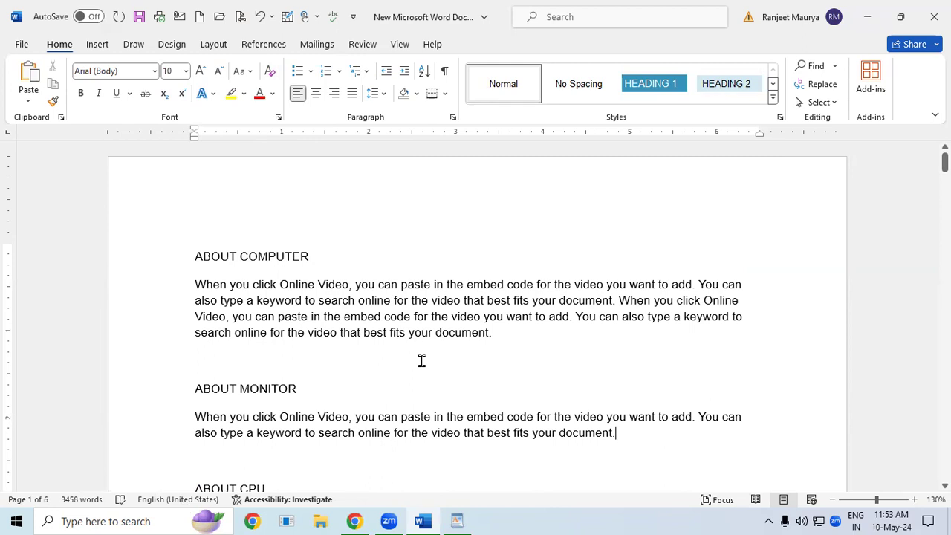
key("ctrl+z")
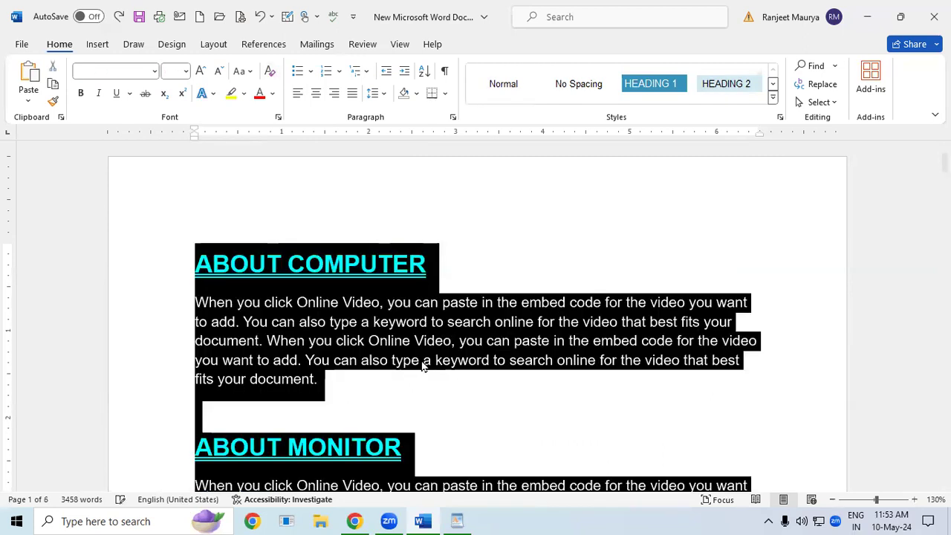
left_click(471, 392)
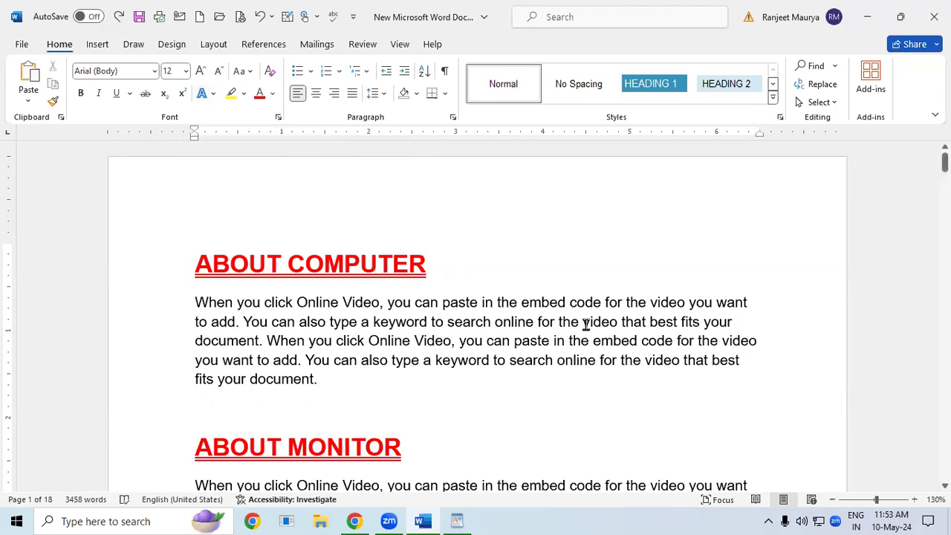
key("ctrl+n")
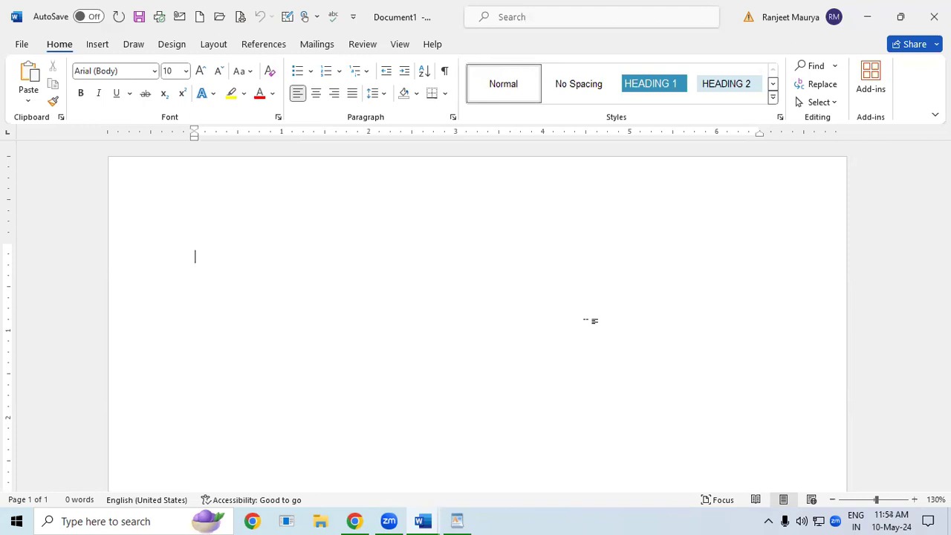
Enter INDIA, enlarge it to 140 pt with Increase Font Size, and make it bold
type("INDIA")
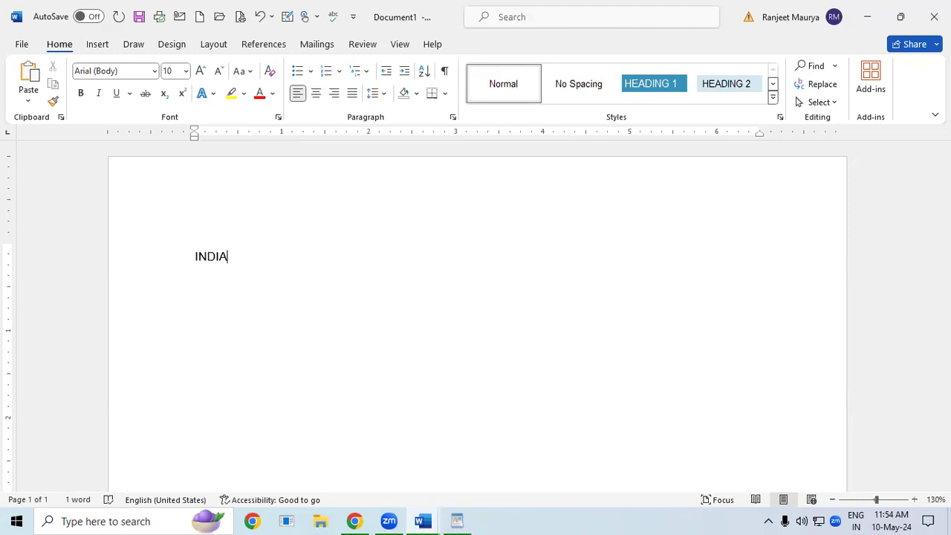
key("ctrl+a")
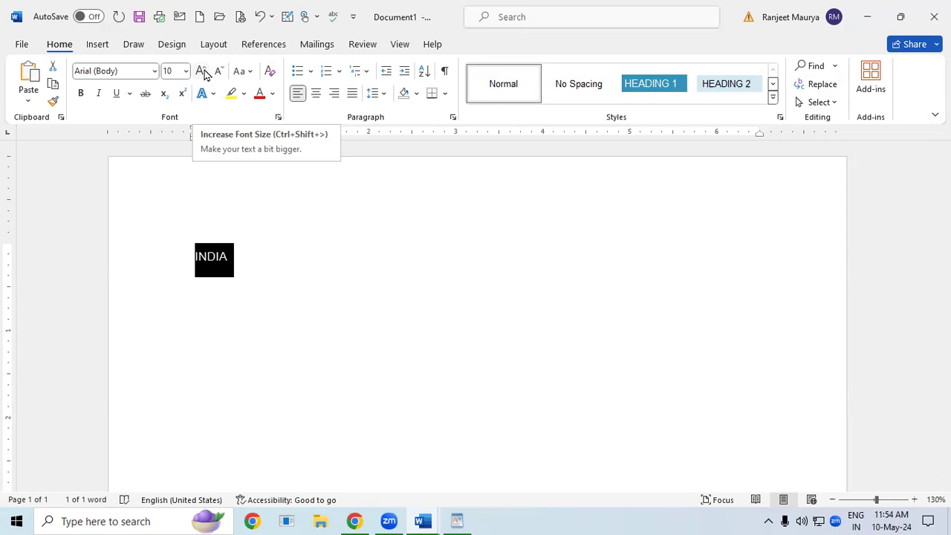
left_click(202, 71)
left_click(202, 72)
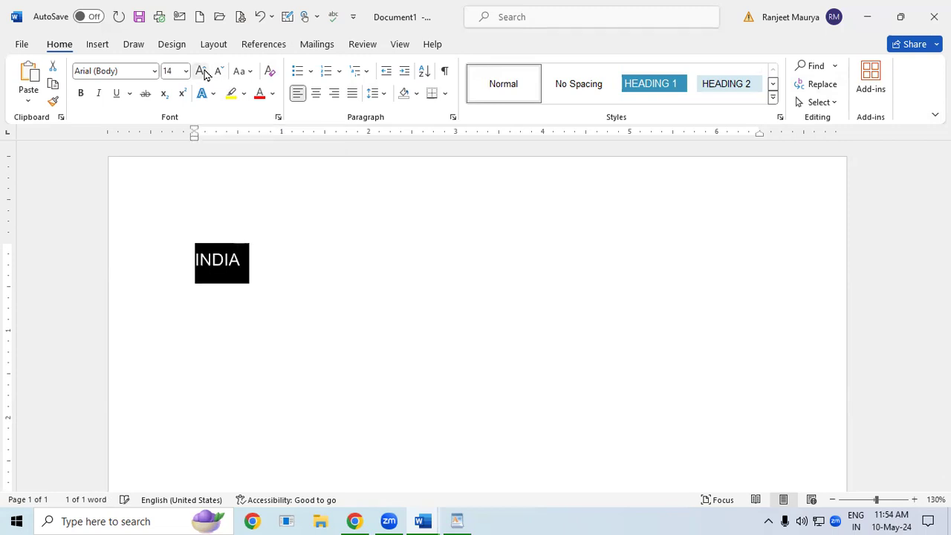
left_click(202, 71)
left_click(202, 71)
triple_click(202, 72)
triple_click(202, 71)
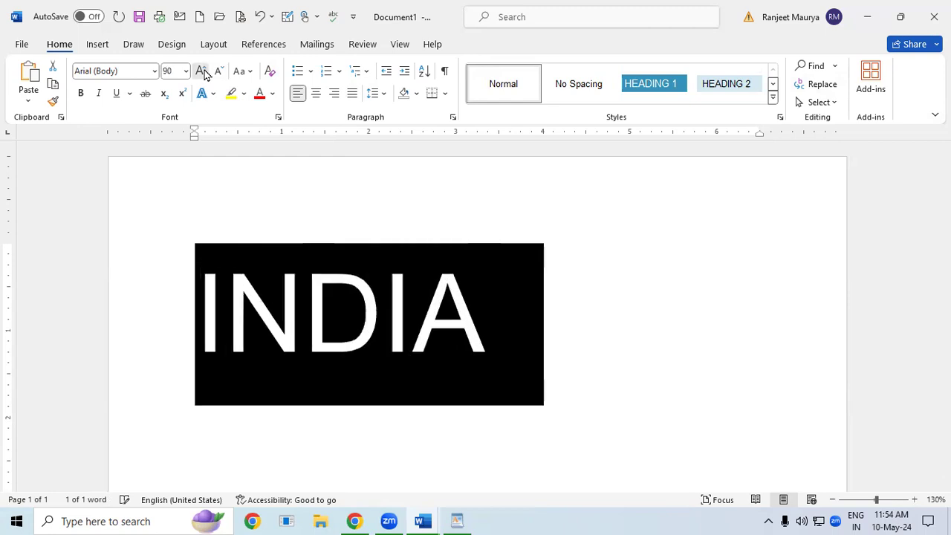
double_click(202, 72)
double_click(202, 71)
left_click(202, 71)
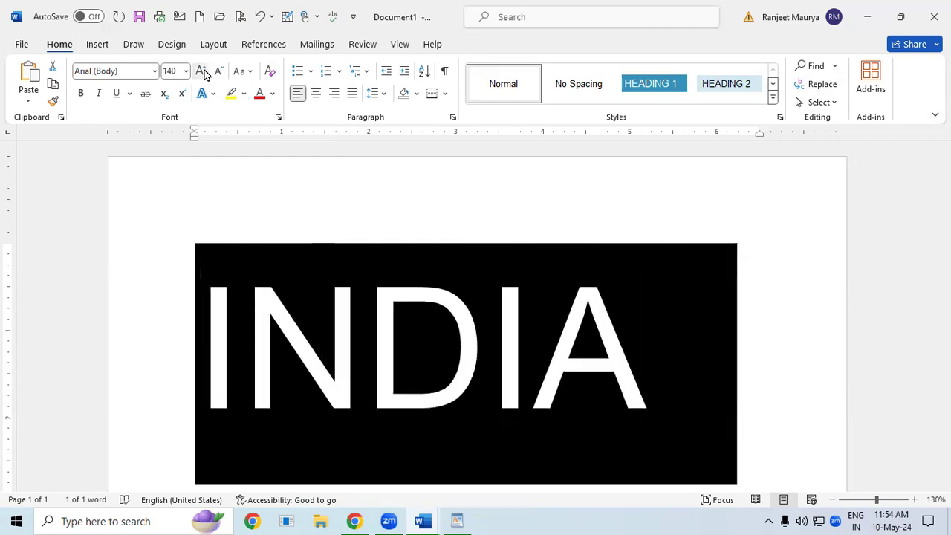
key("ctrl+b")
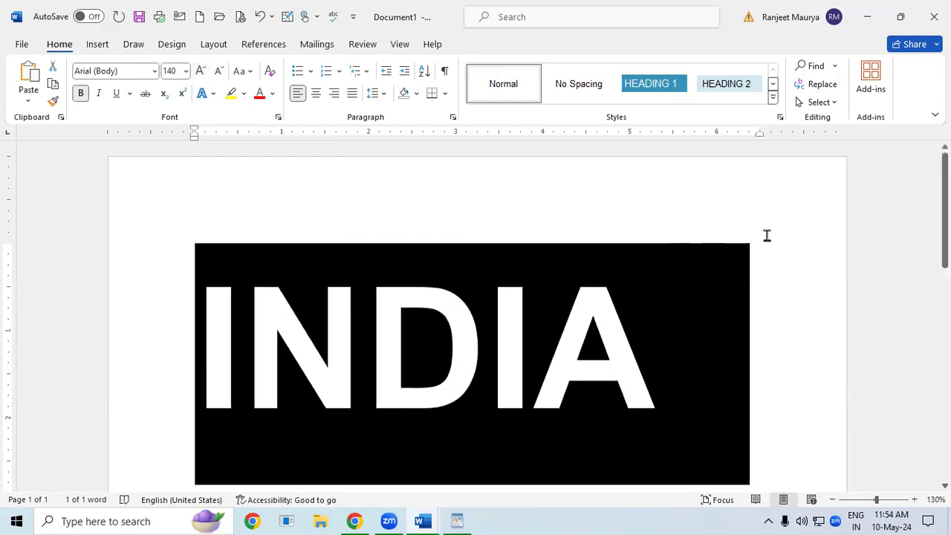
left_click(769, 242)
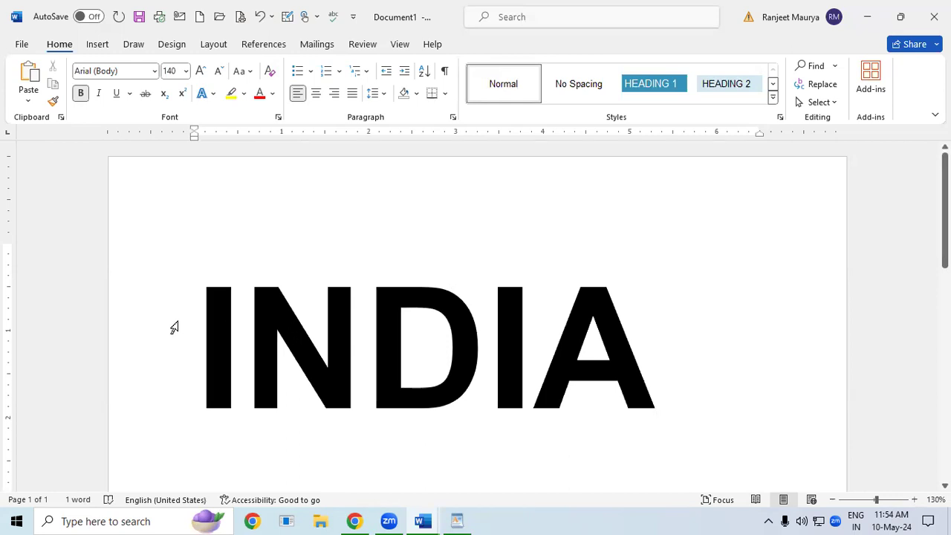
Apply the dark shadowed text effect from the Text Effects gallery to INDIA
mouse_move(207, 324)
left_mouse_down()
mouse_move(388, 324)
mouse_move(660, 345)
left_mouse_up()
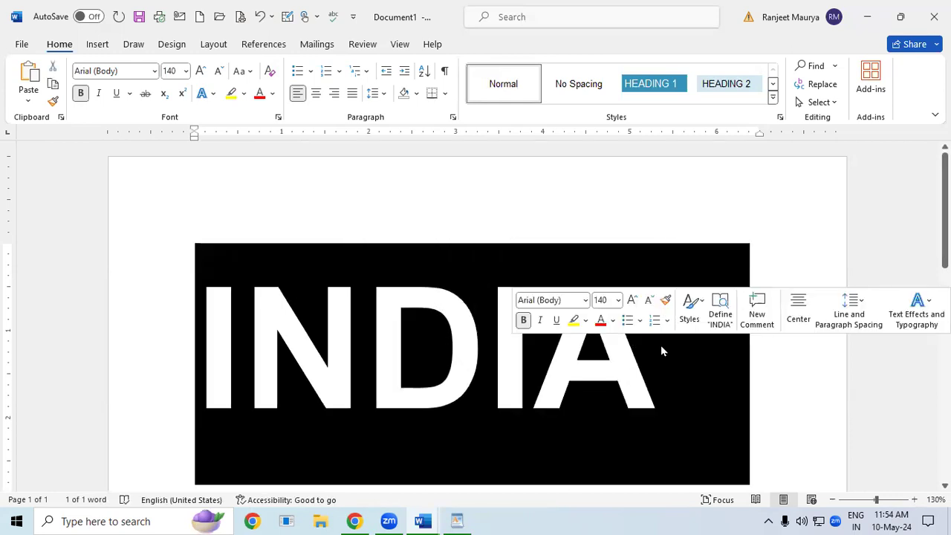
left_click(207, 95)
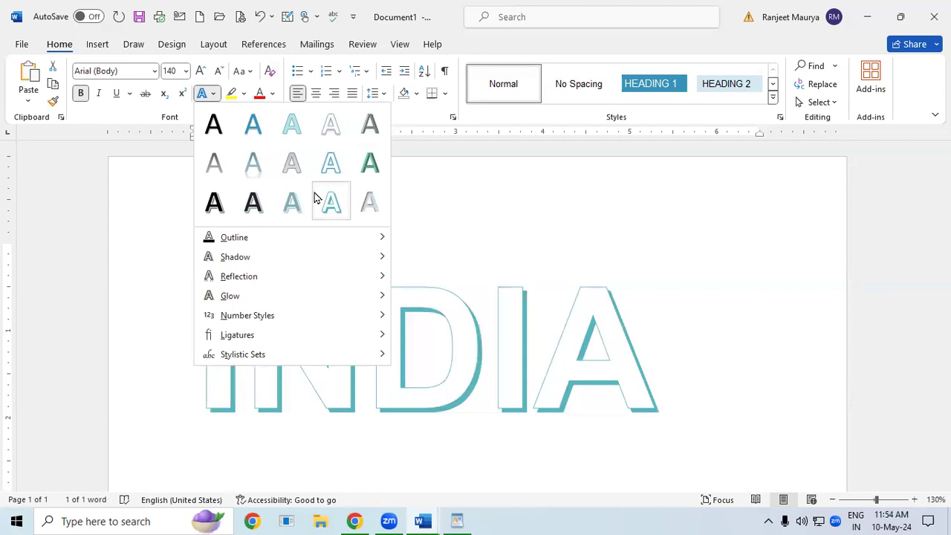
left_click(253, 207)
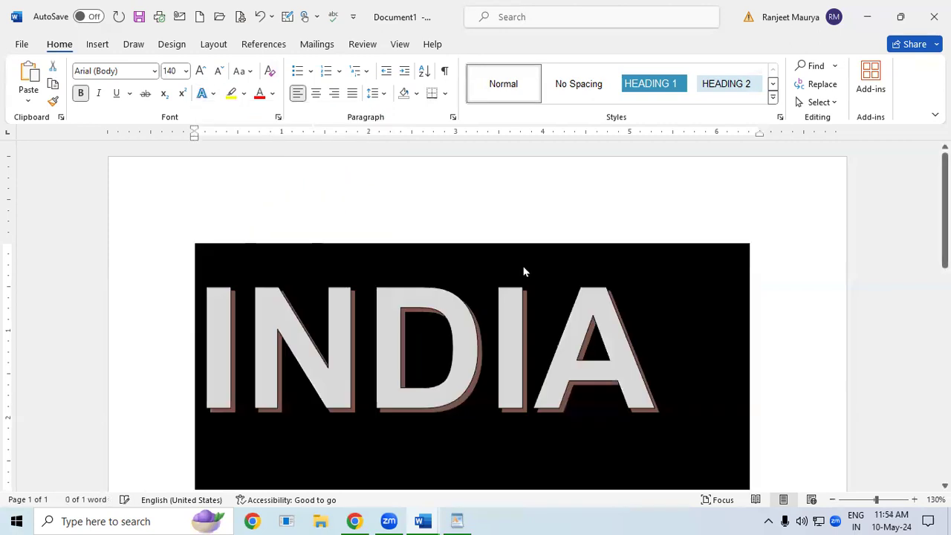
left_click(860, 299)
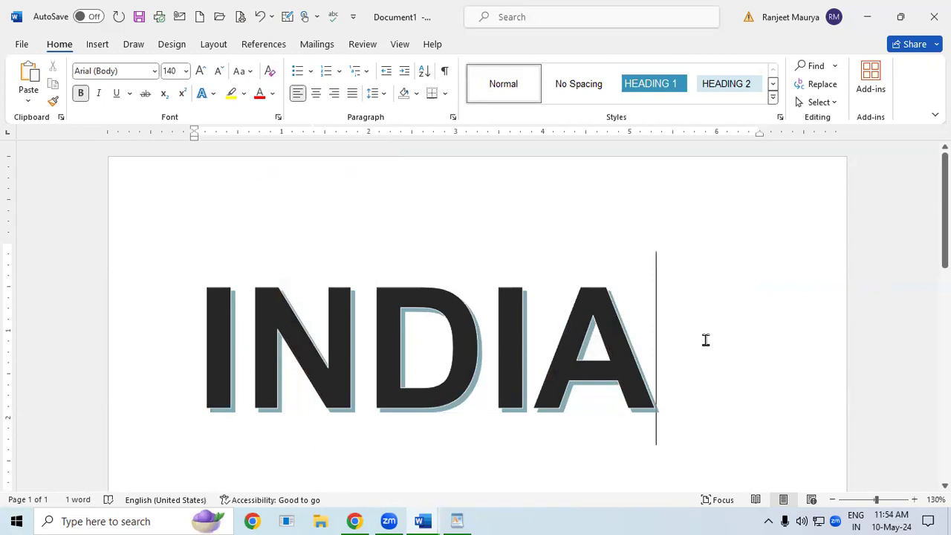
Give INDIA an orange text outline
left_click_drag(704, 336, 24, 332)
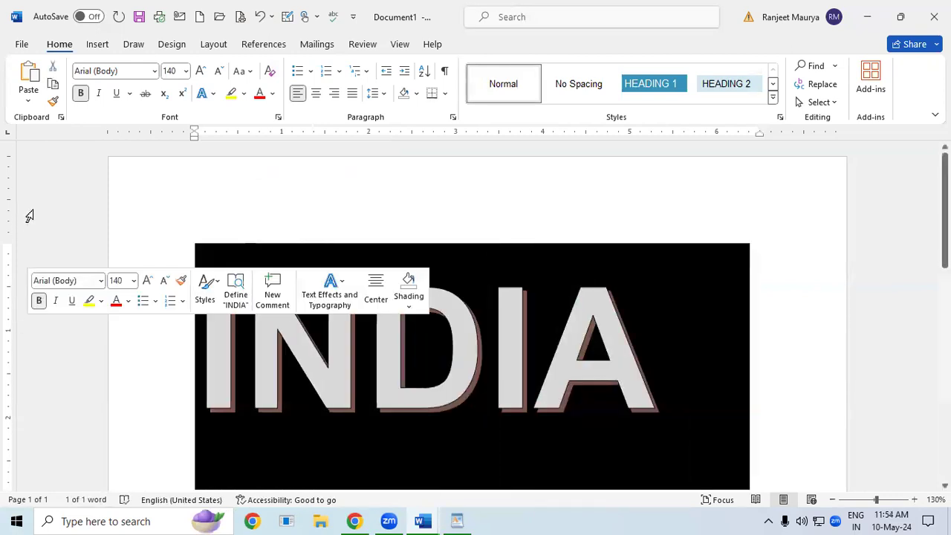
left_click(213, 94)
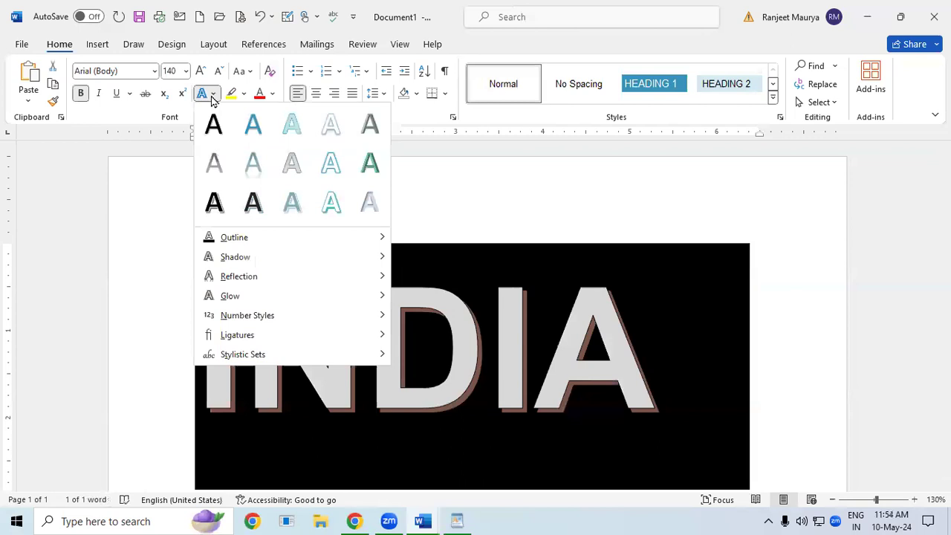
mouse_move(324, 240)
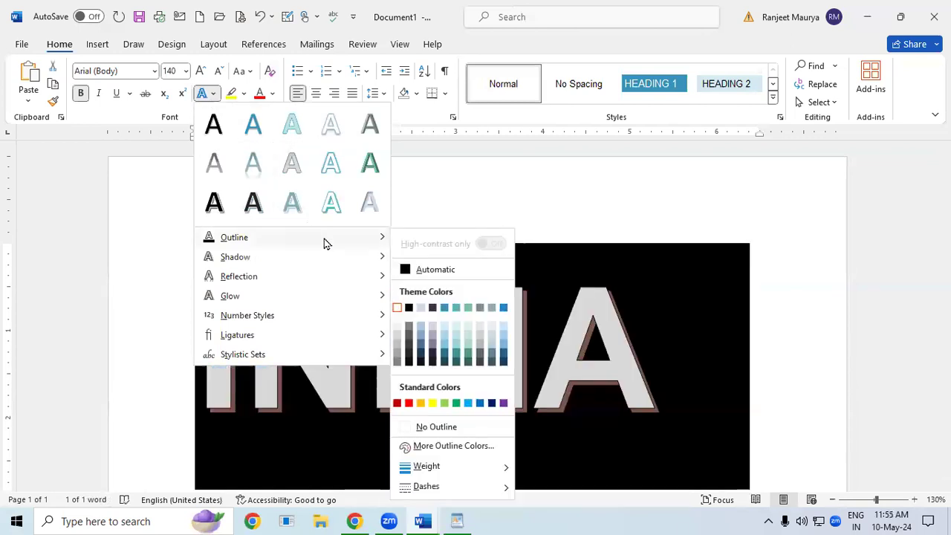
left_click(419, 404)
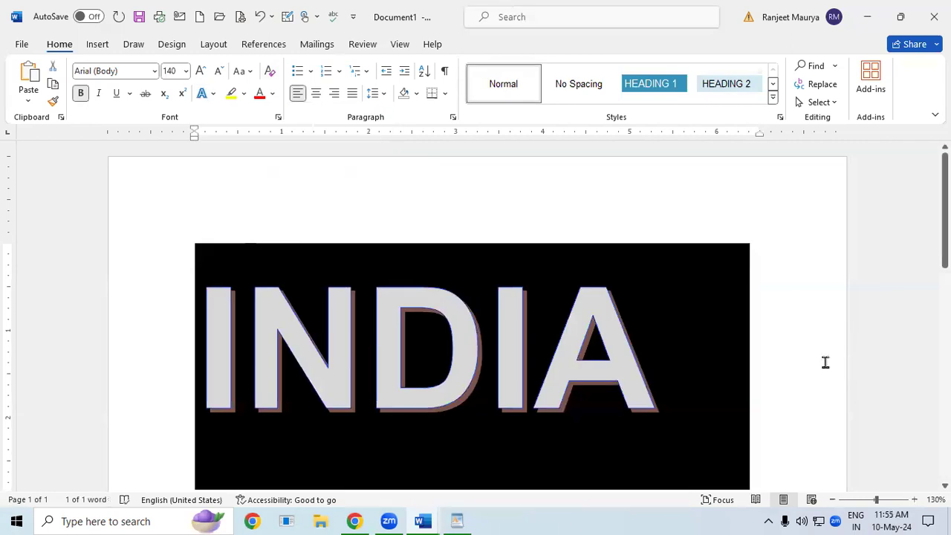
left_click(825, 362)
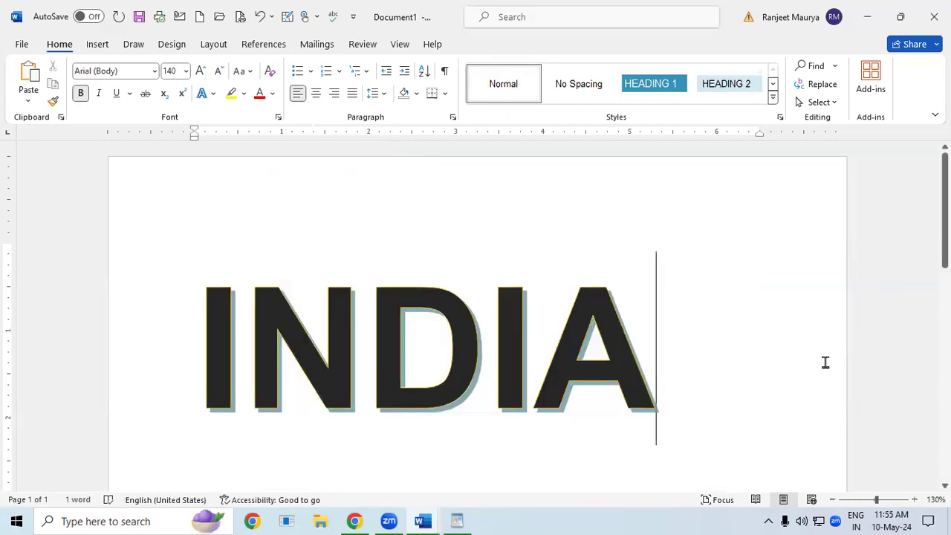
left_click_drag(185, 350, 714, 328)
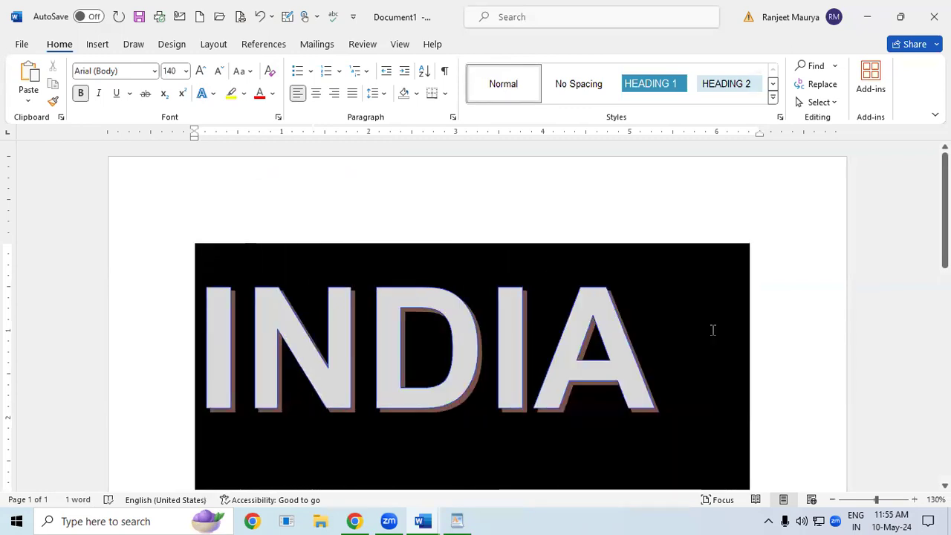
Add a perspective shadow to INDIA
left_click(212, 93)
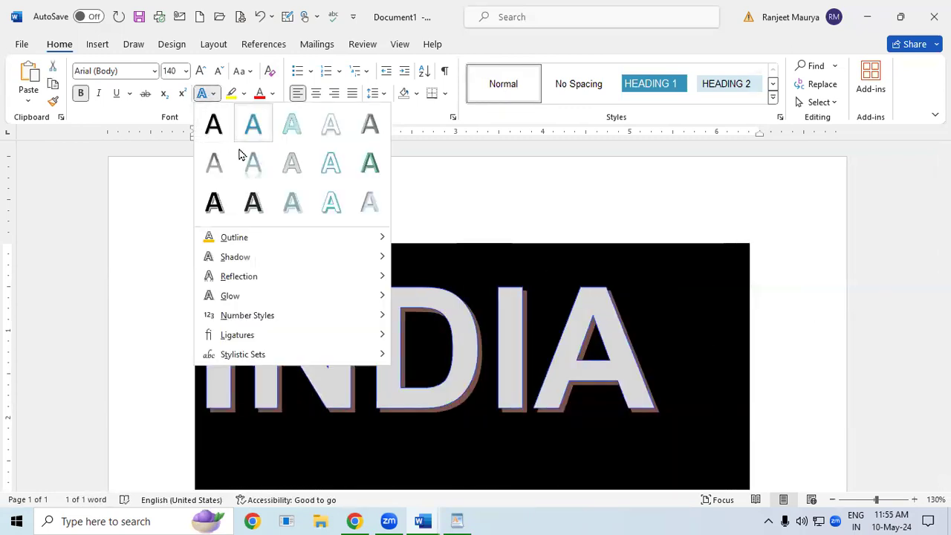
mouse_move(275, 256)
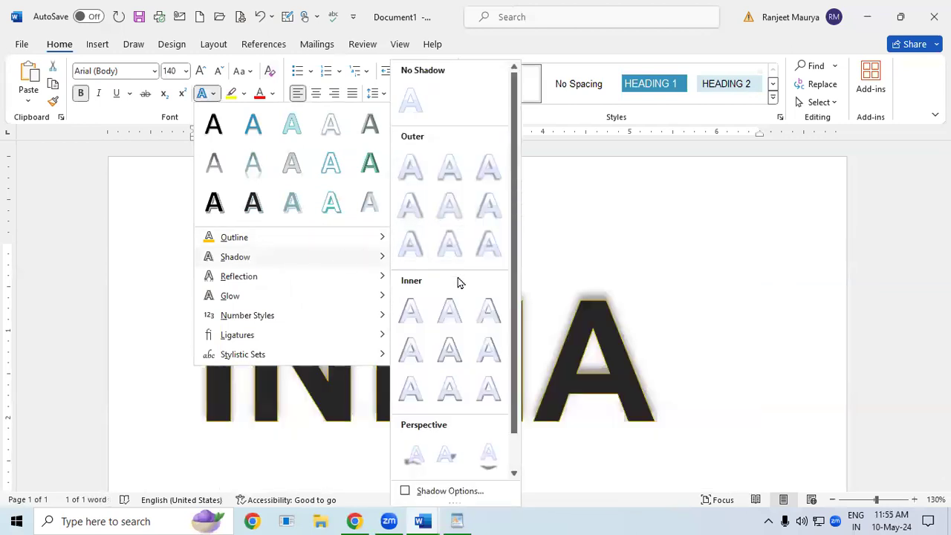
left_click(449, 459)
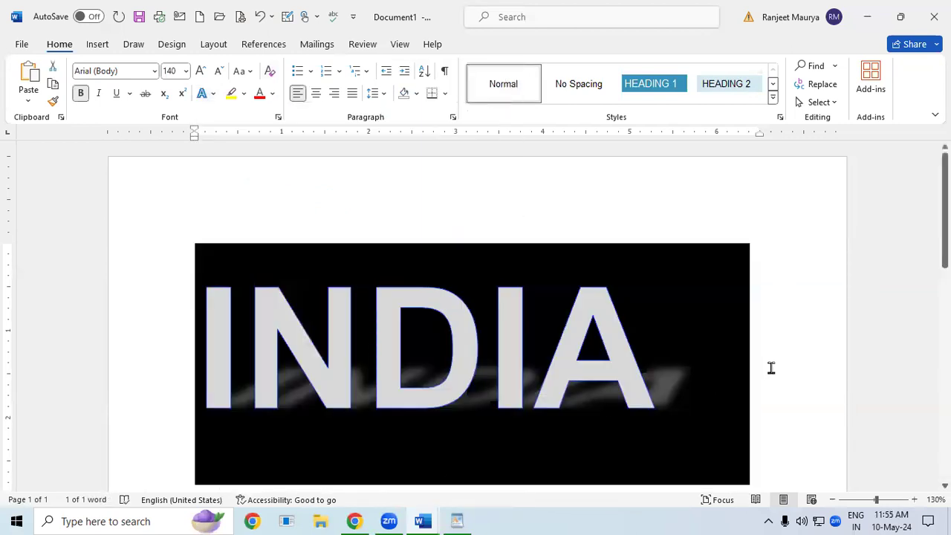
left_click(767, 365)
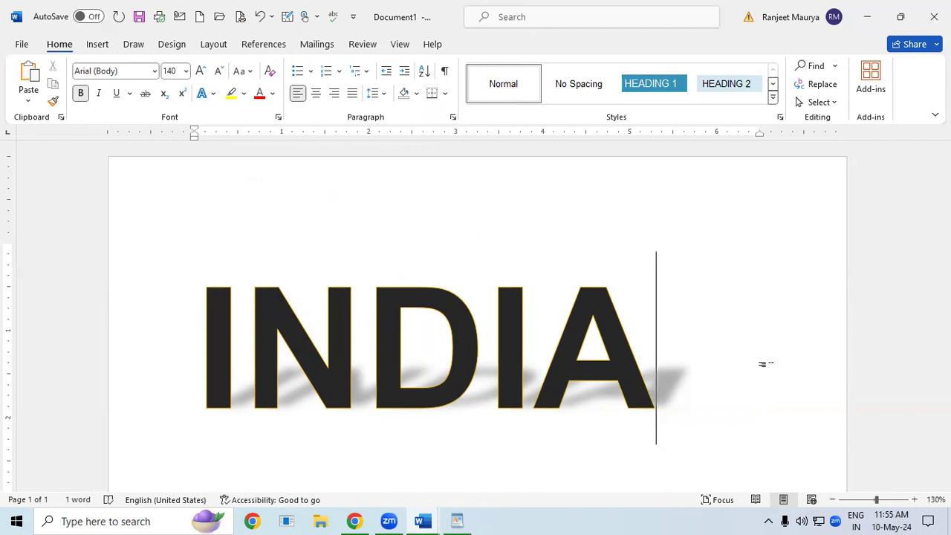
Add a reflection variation below INDIA
left_click_drag(203, 322, 637, 348)
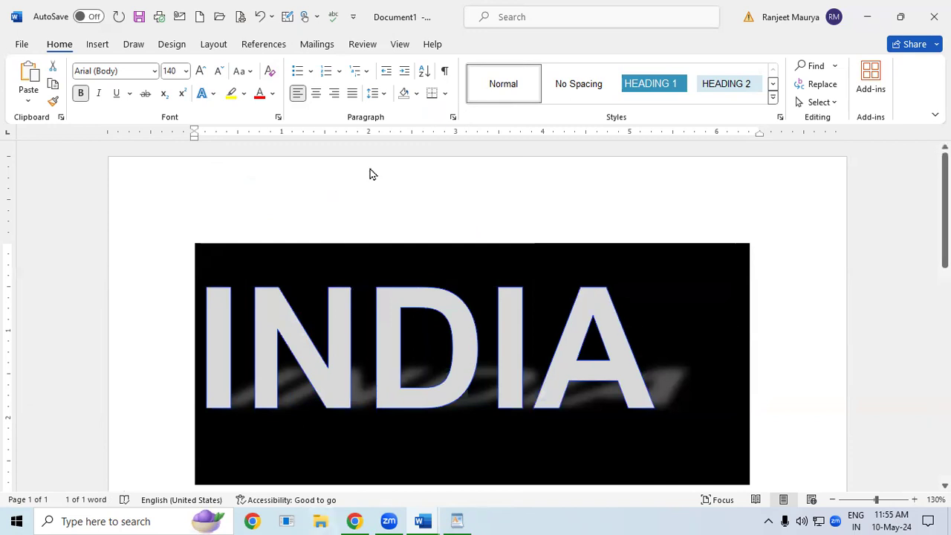
left_click(205, 96)
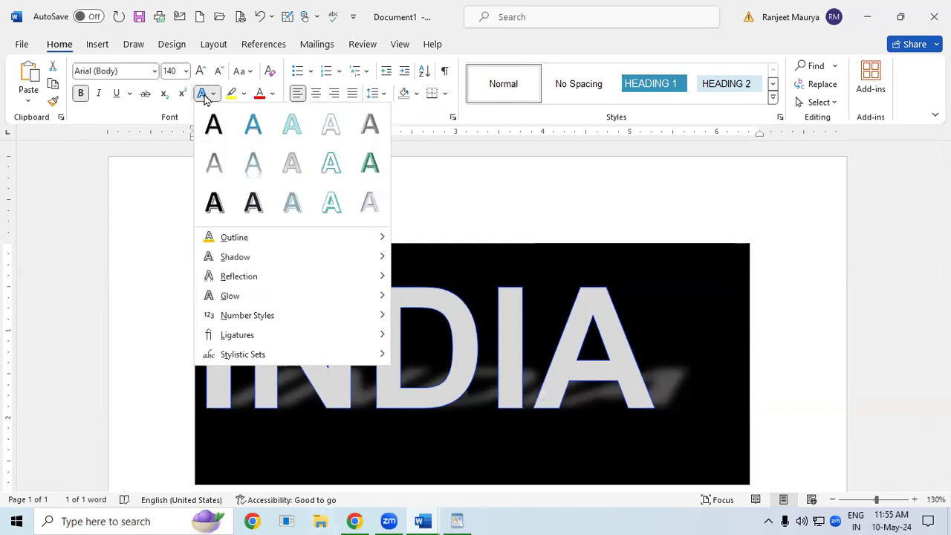
mouse_move(255, 276)
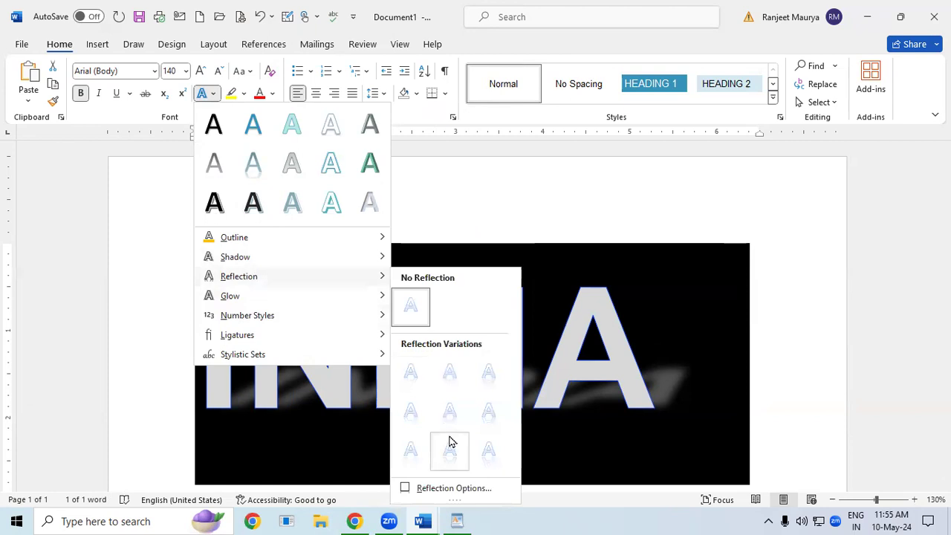
left_click(456, 422)
left_click(790, 325)
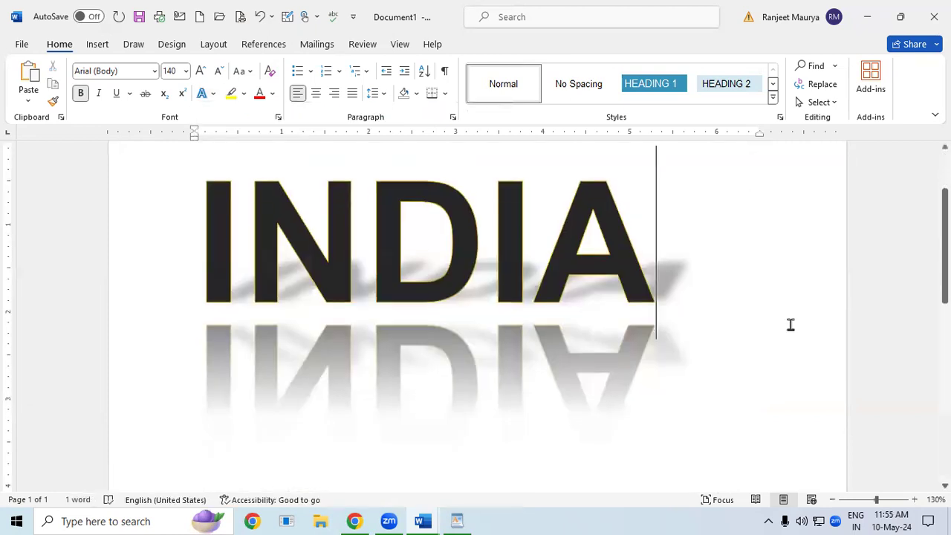
Remove the shadow from INDIA by choosing No Shadow
scroll(790, 325, "down", 1)
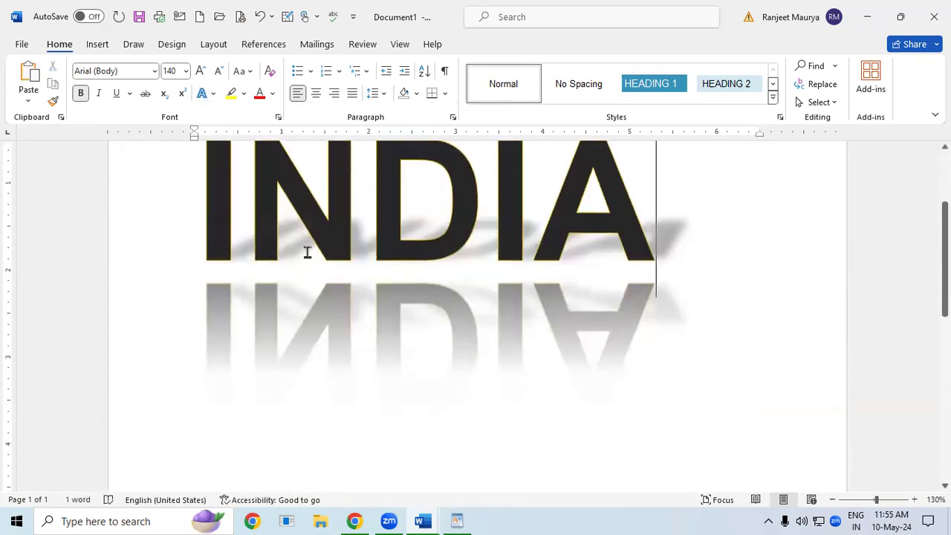
key("Home")
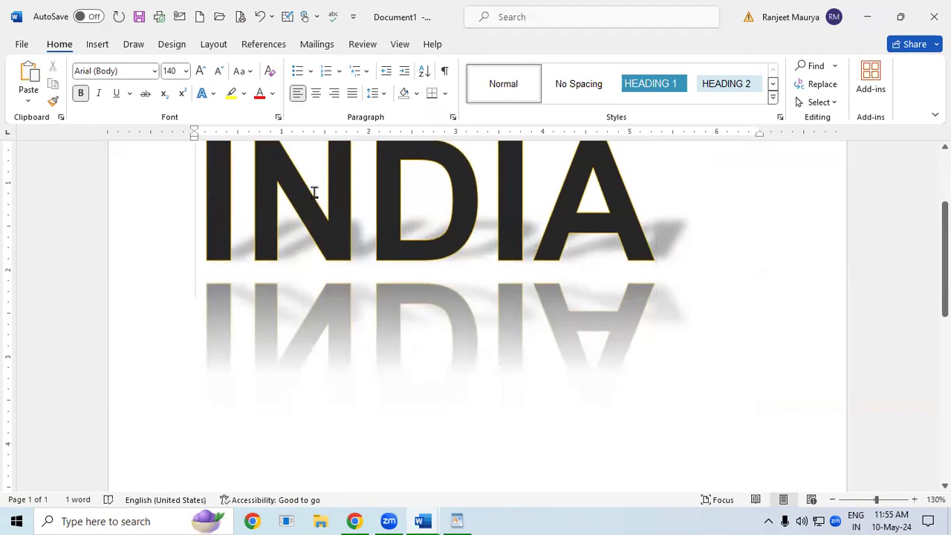
left_click_drag(313, 192, 659, 198)
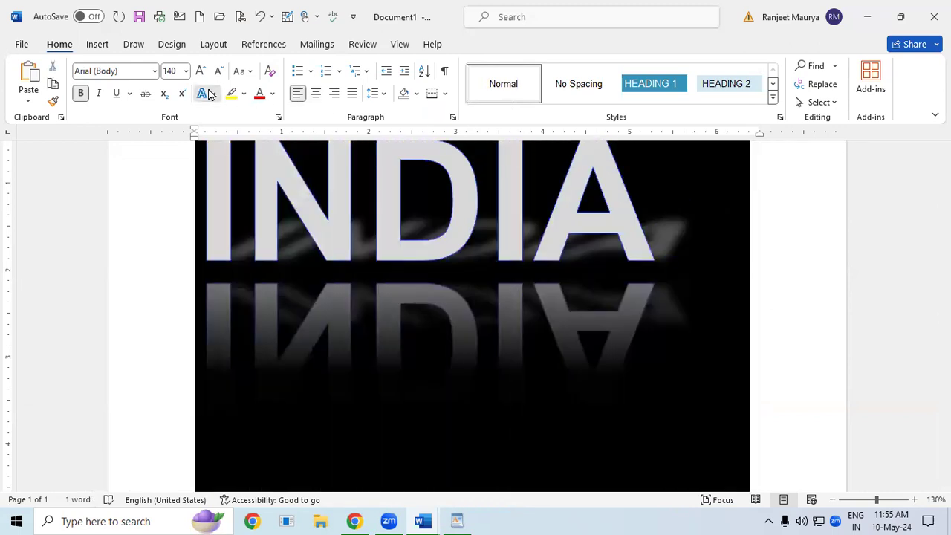
left_click(210, 94)
mouse_move(263, 257)
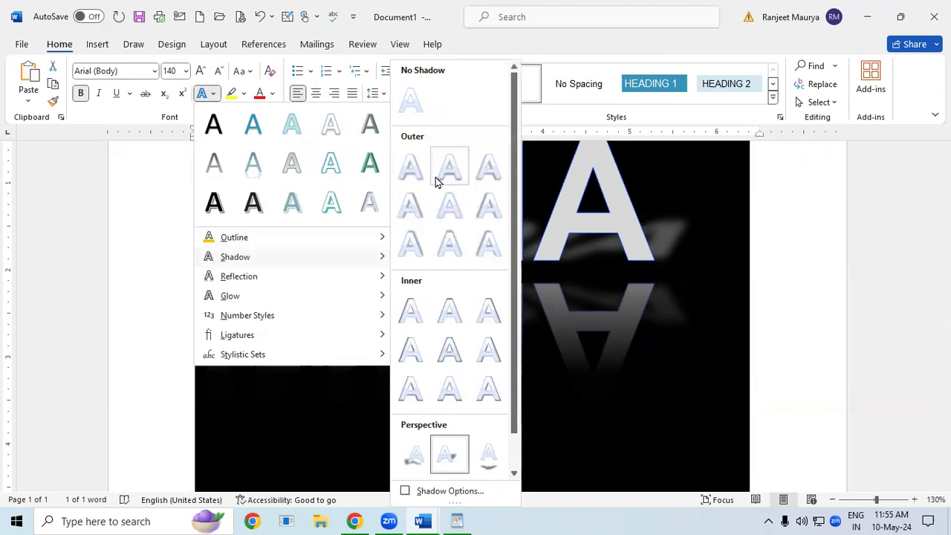
left_click(411, 100)
left_click(775, 305)
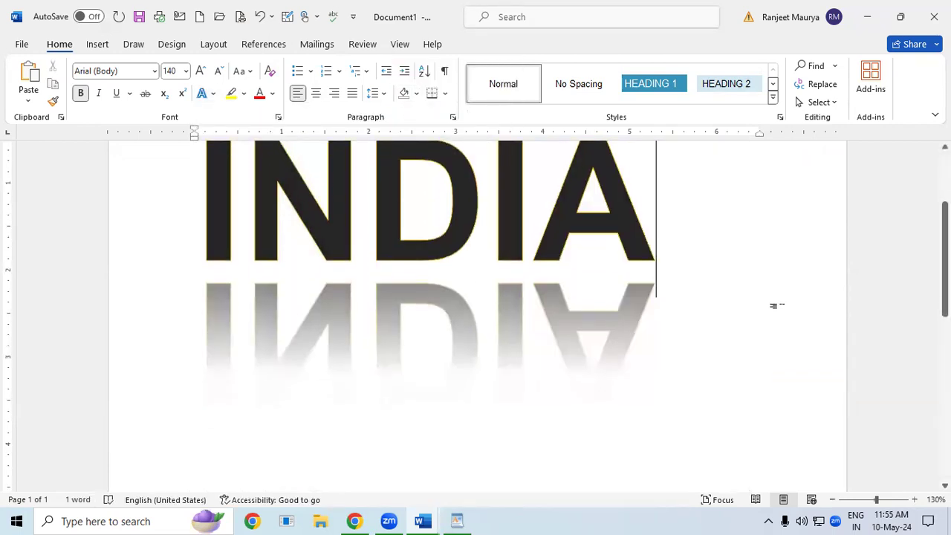
Remove the reflection from INDIA by choosing No Reflection
left_click(212, 94)
mouse_move(302, 304)
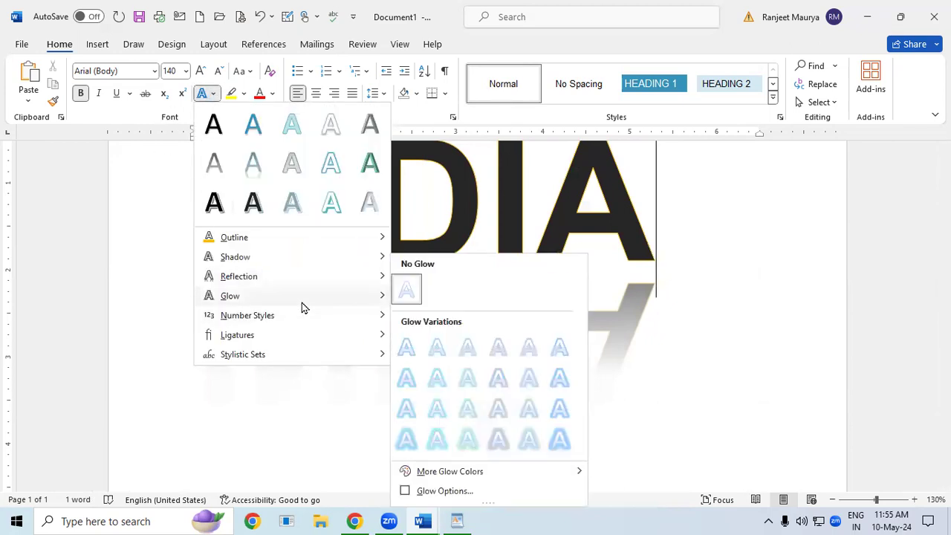
mouse_move(354, 275)
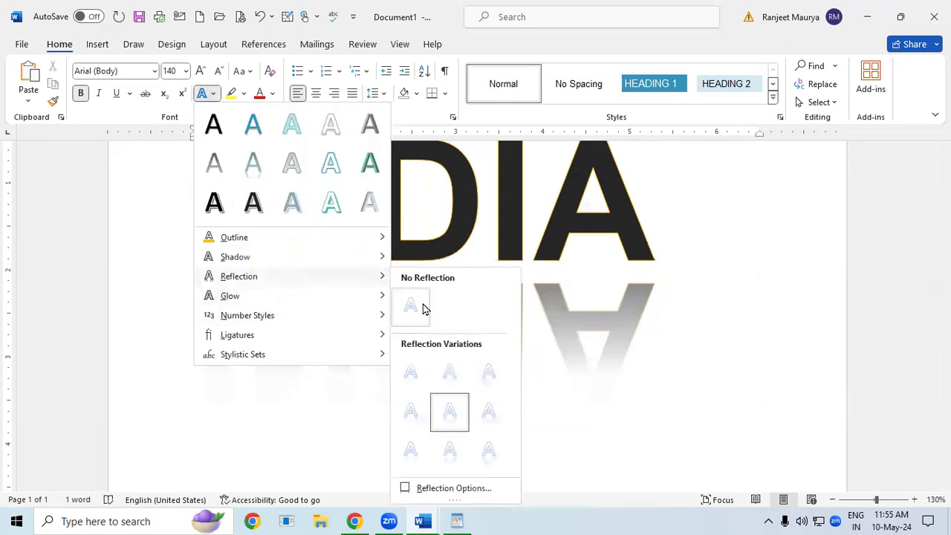
left_click(422, 304)
left_click(174, 198)
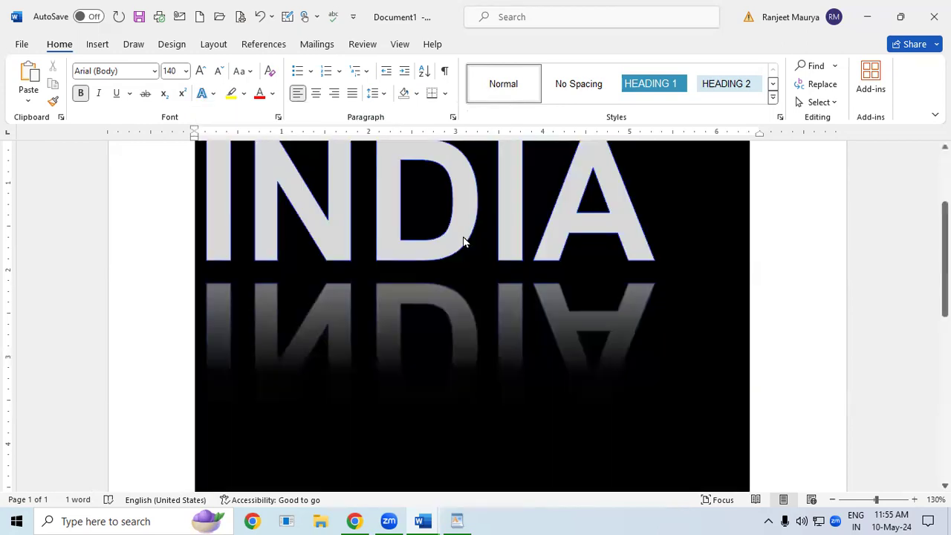
left_click(212, 94)
mouse_move(240, 258)
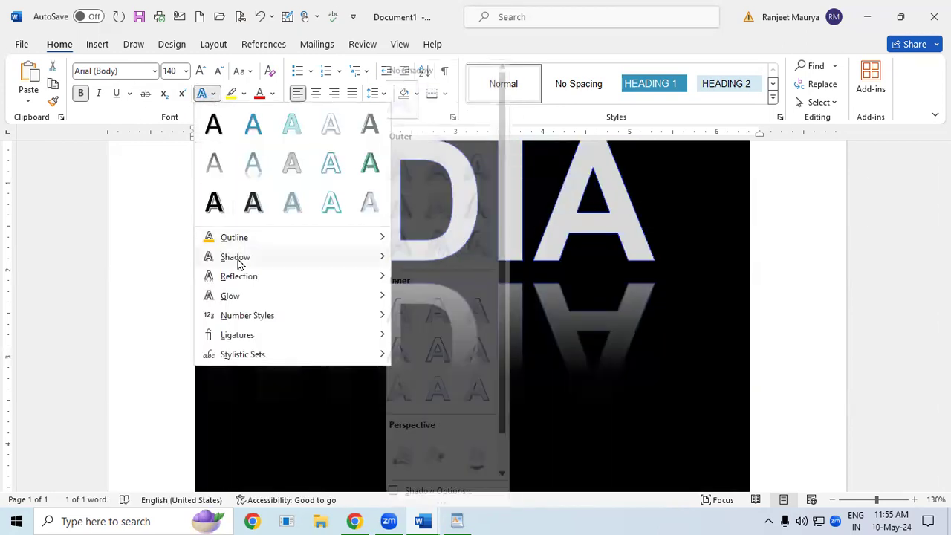
mouse_move(282, 282)
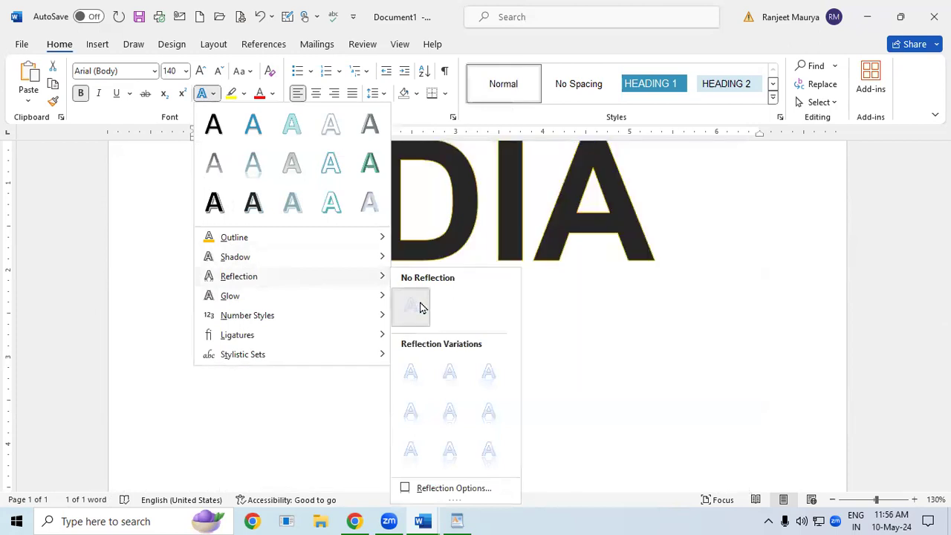
left_click(421, 307)
Add a soft glow around INDIA
left_click(214, 93)
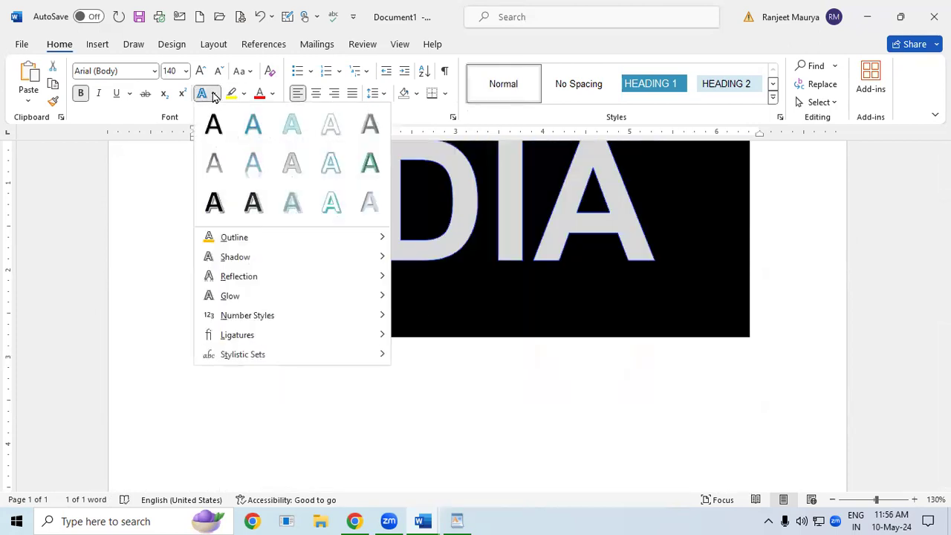
mouse_move(265, 296)
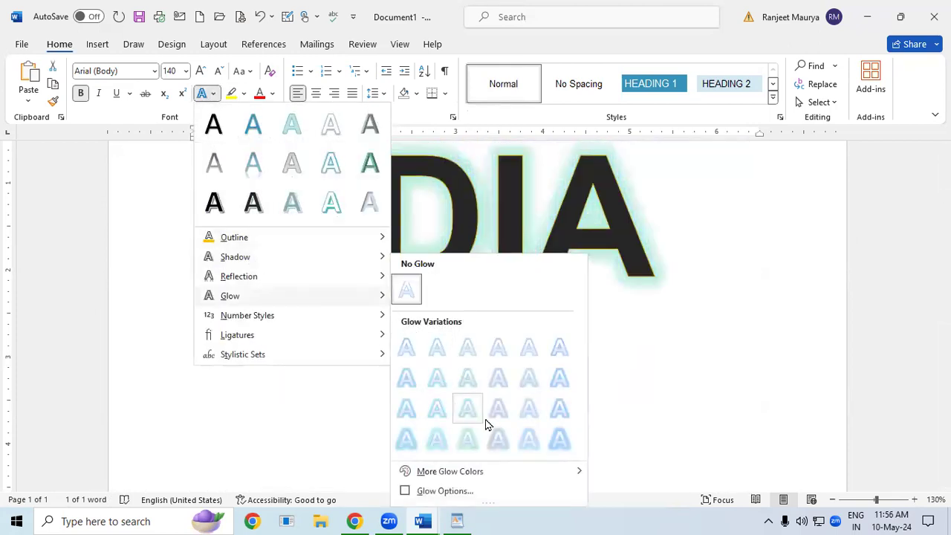
left_click(499, 439)
left_click(826, 360)
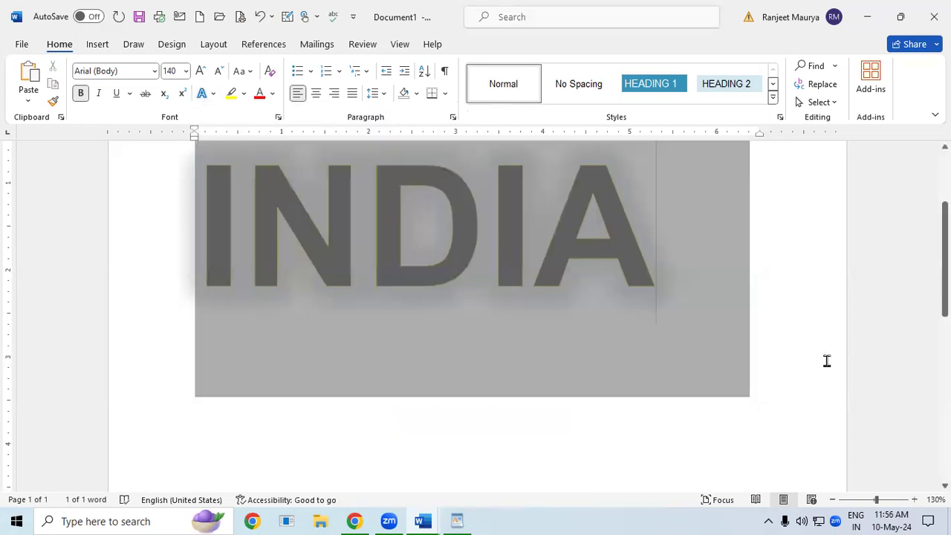
Apply a blue glow variation to INDIA
scroll(757, 387, "up", 1)
scroll(757, 387, "up", 1)
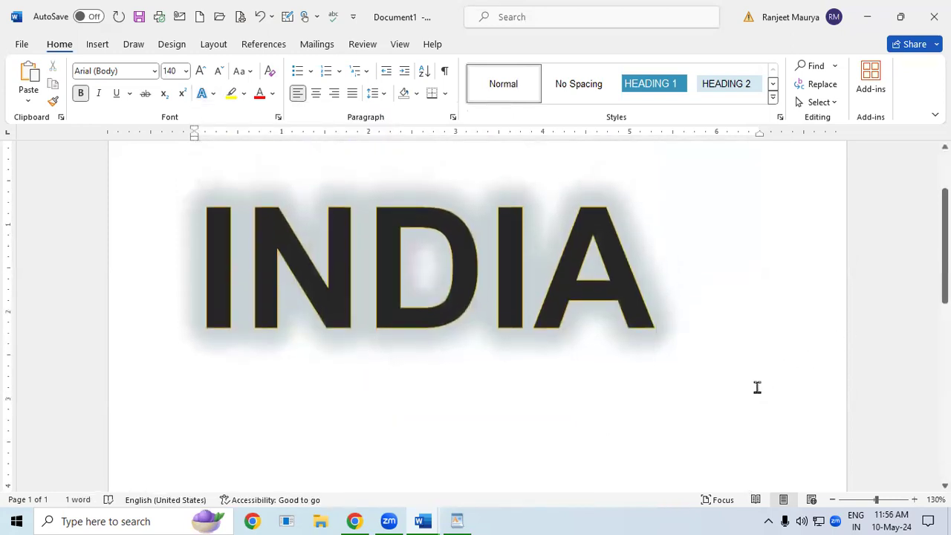
left_click(195, 260)
left_click_drag(246, 262, 669, 272)
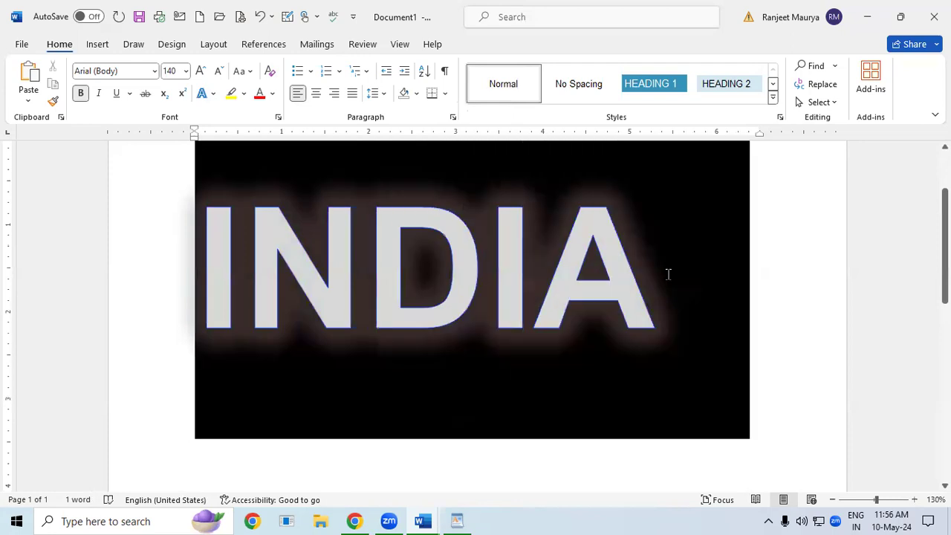
left_click(211, 95)
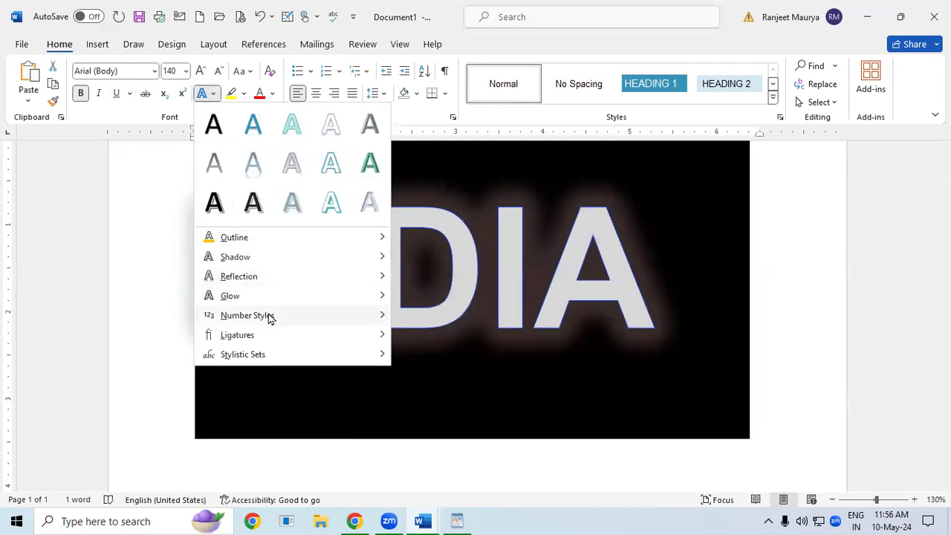
mouse_move(287, 295)
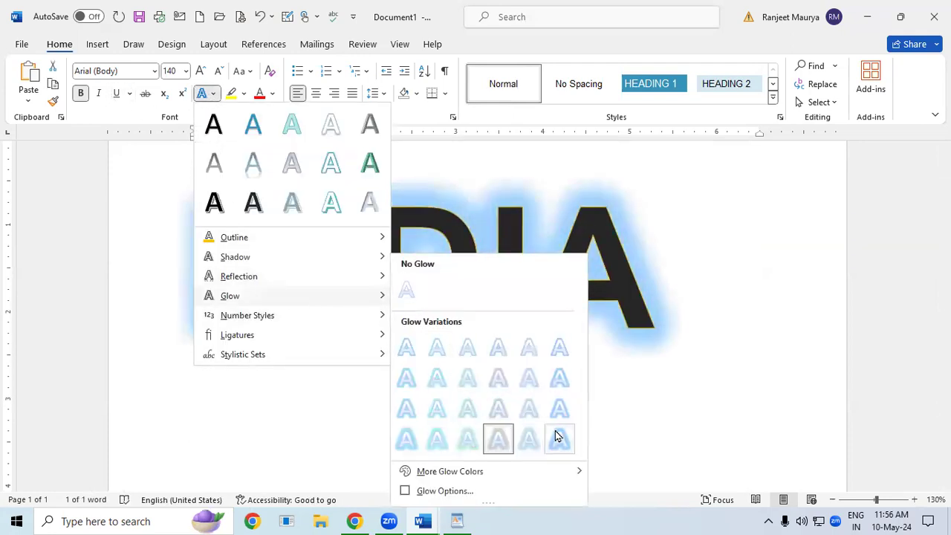
left_click(557, 436)
left_click(800, 362)
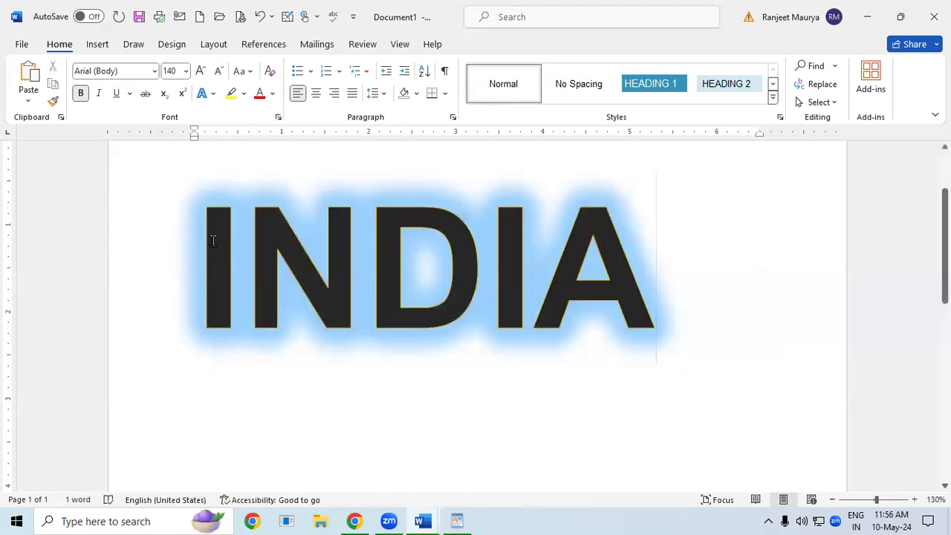
Turn off the accidental superscript so INDIA returns to full size
left_click_drag(212, 239, 654, 260)
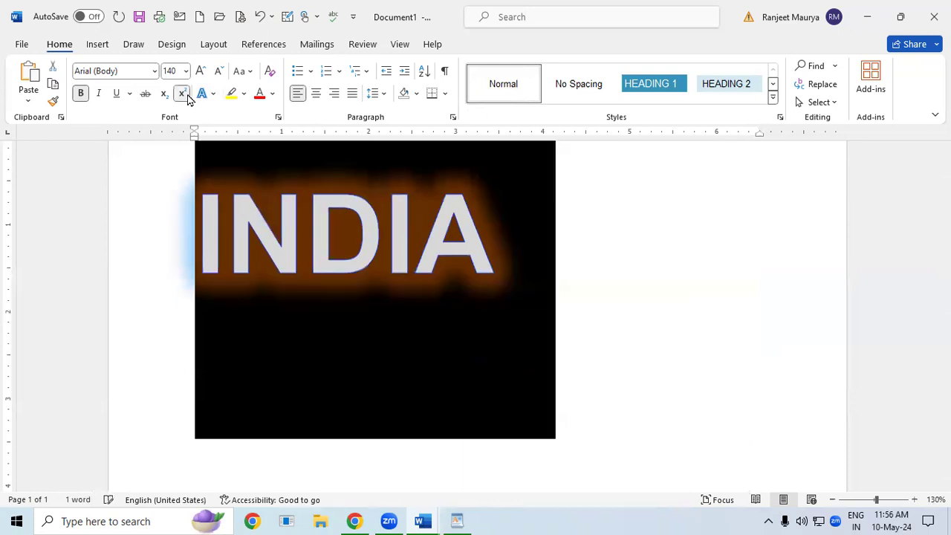
left_click(214, 93)
left_click(659, 346)
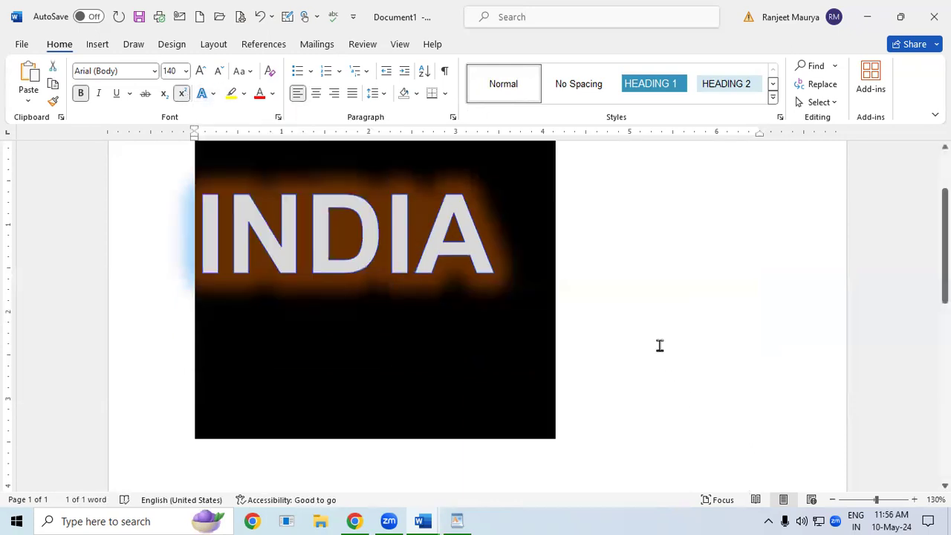
key("ctrl+shift+equal")
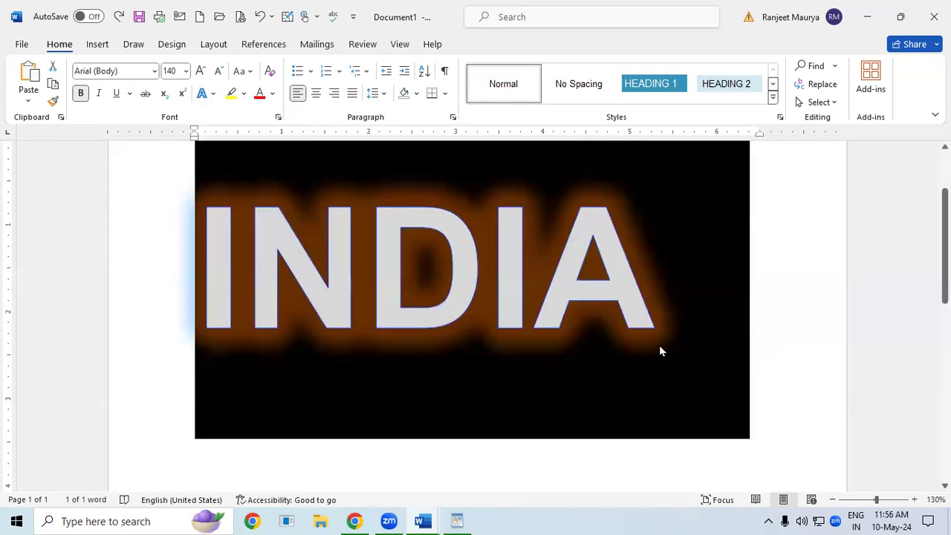
Apply the Default number style to INDIA
left_click(202, 96)
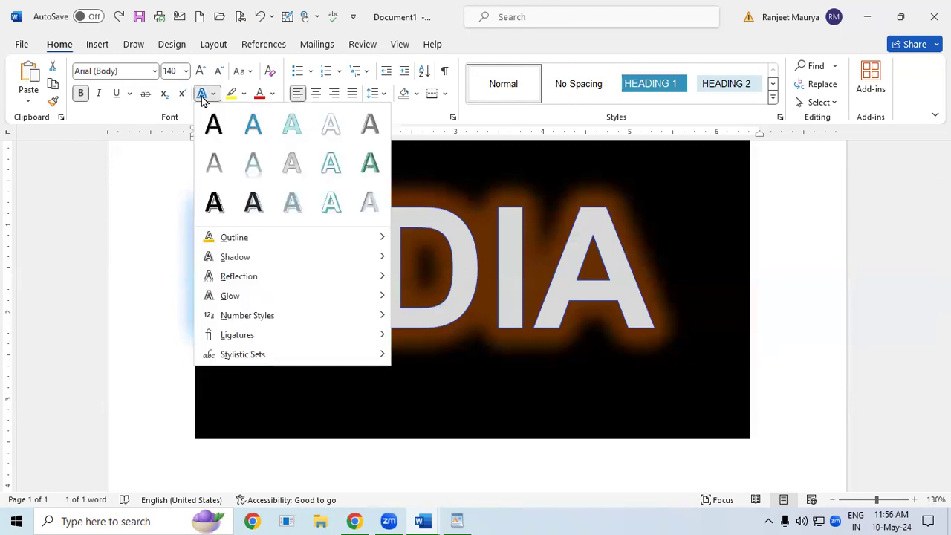
mouse_move(271, 295)
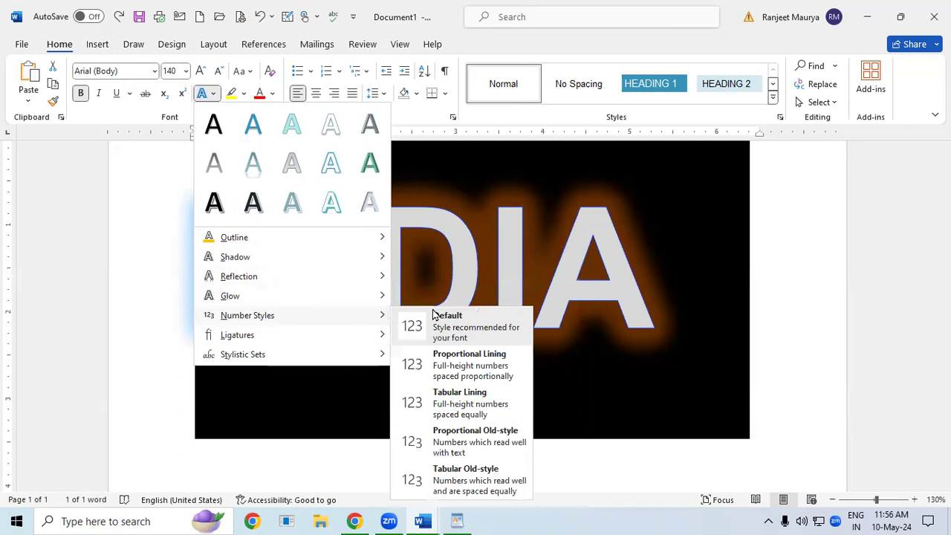
left_click(675, 287)
Enter 123 on a new line below INDIA and give it Proportional Old-style numbers
left_click(677, 282)
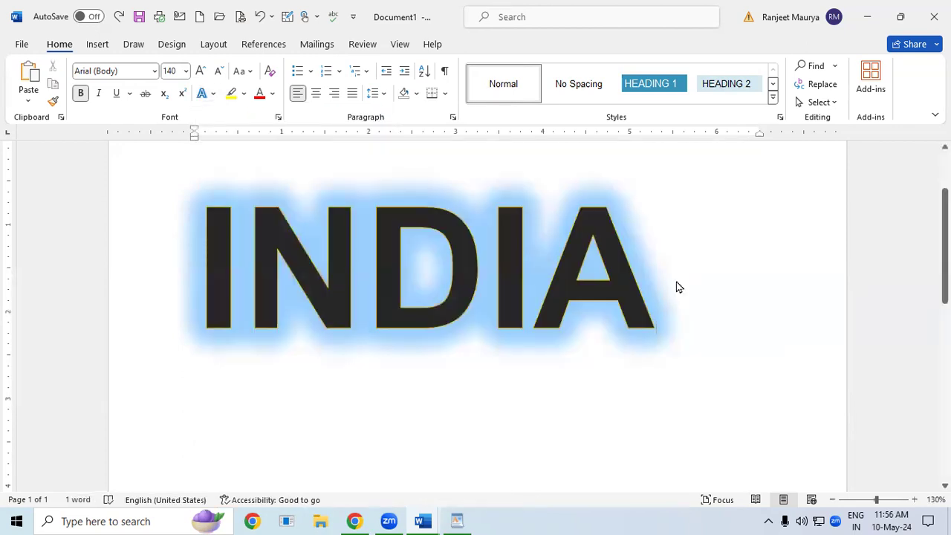
key("Return")
type("12")
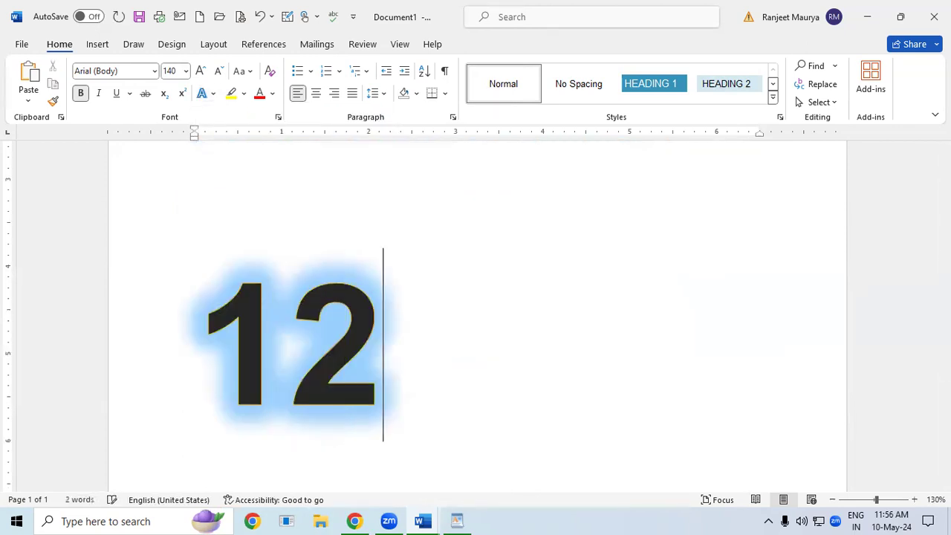
type("3")
key("shift+Left")
key("shift+Left")
key("shift+Left")
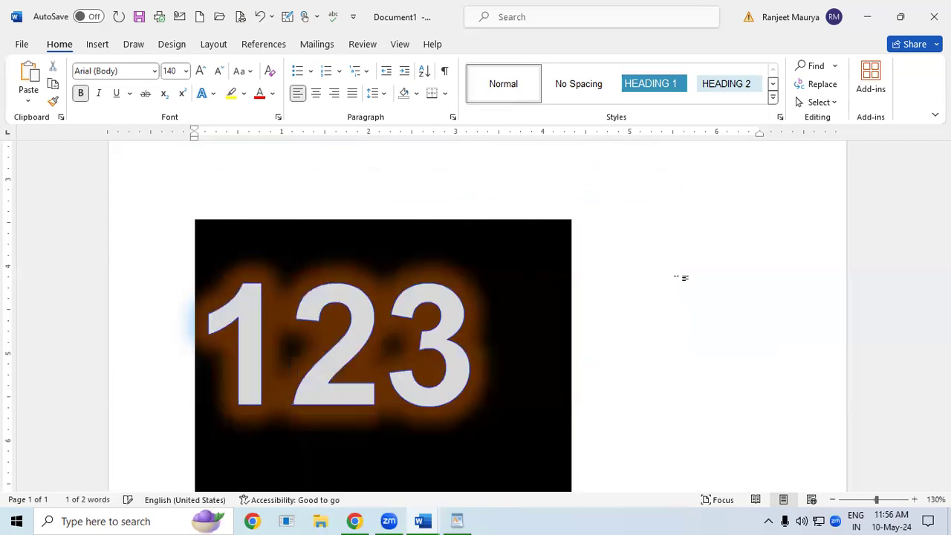
left_click(214, 94)
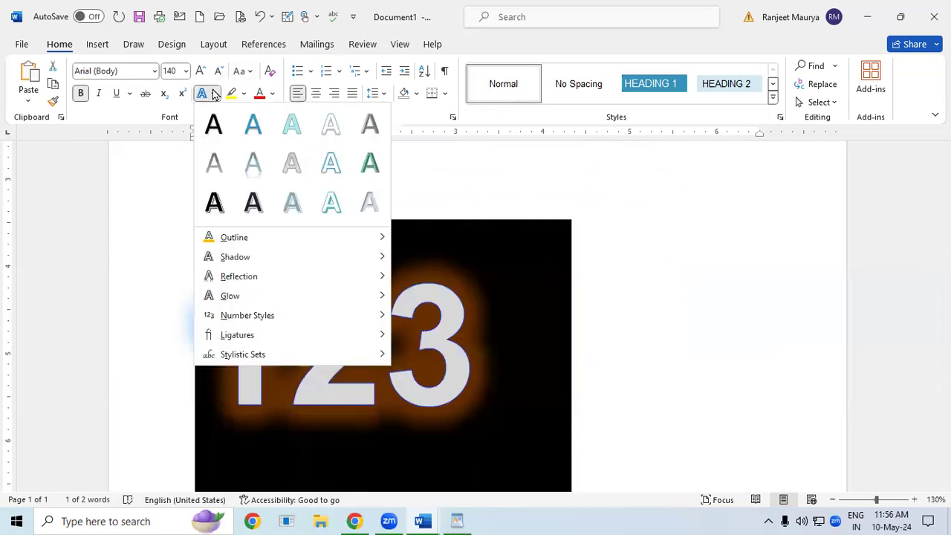
mouse_move(233, 315)
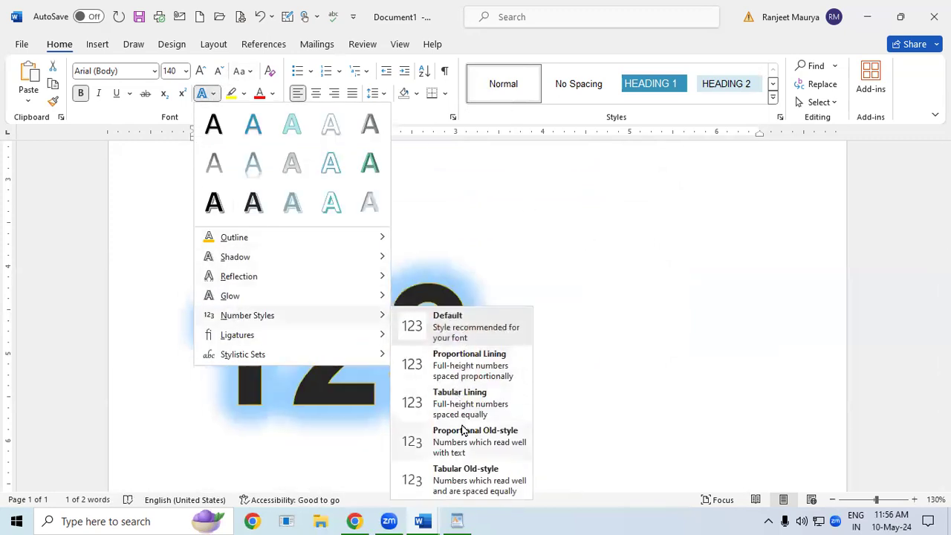
left_click(462, 435)
left_click(642, 387)
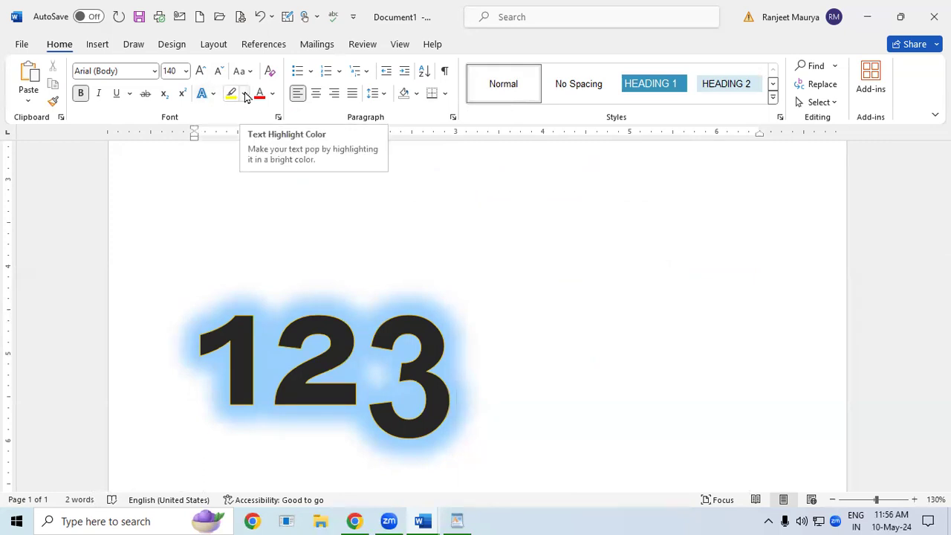
scroll(506, 308, "down", 1)
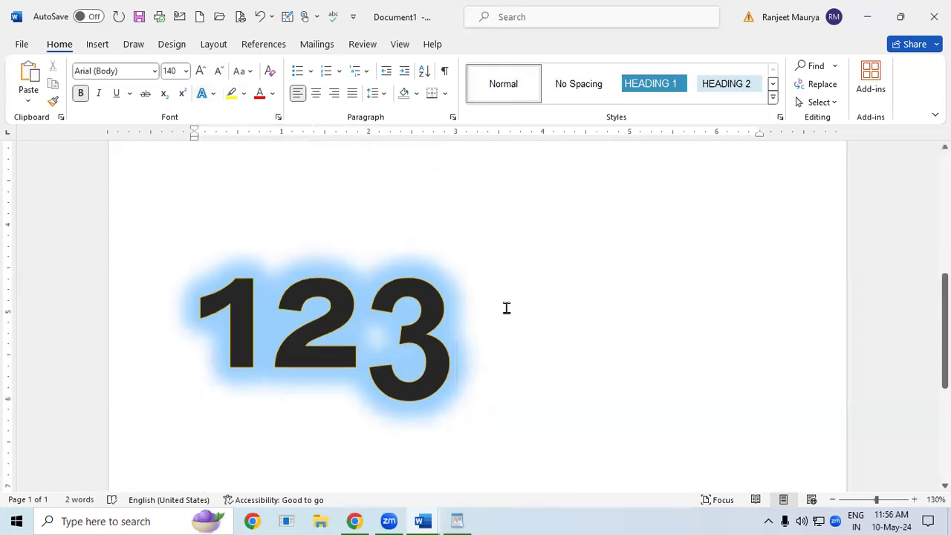
scroll(436, 215, "up", 5)
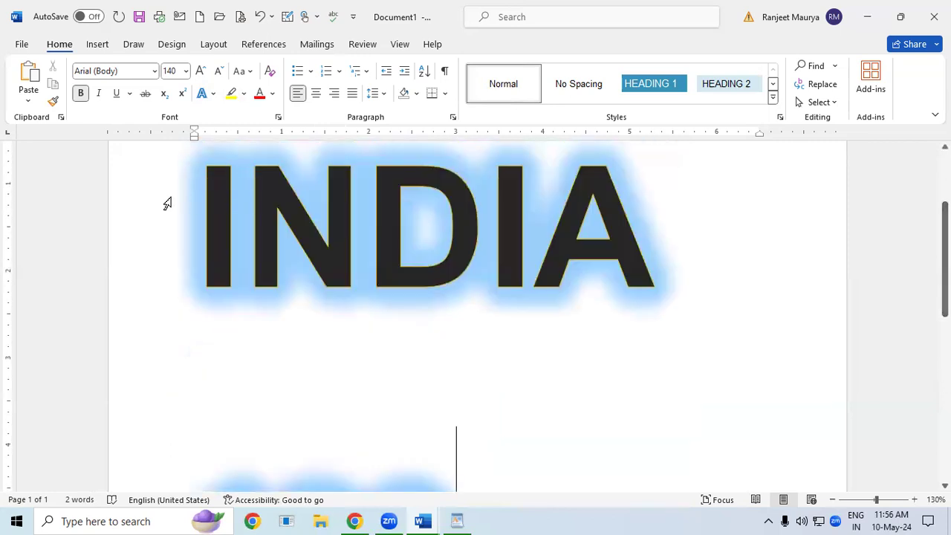
left_click_drag(186, 197, 560, 395)
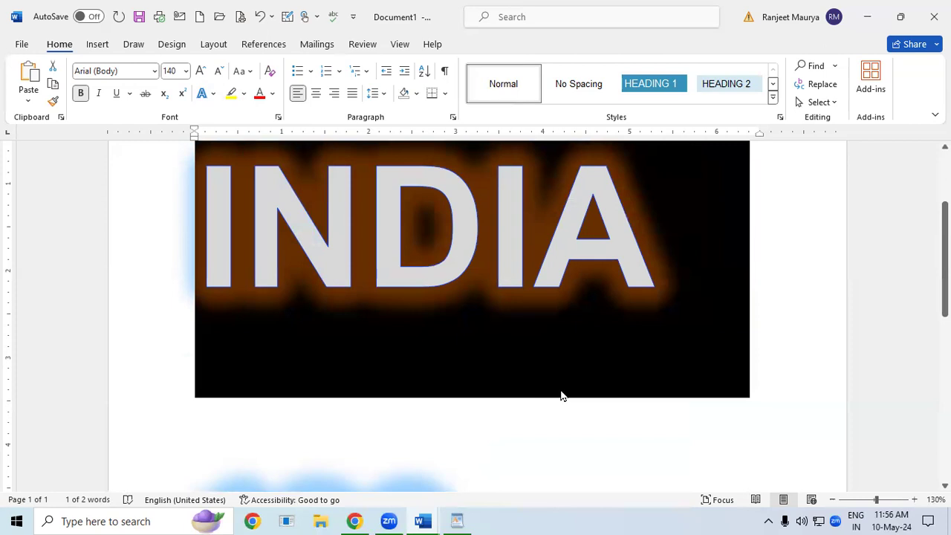
key("shift+F3")
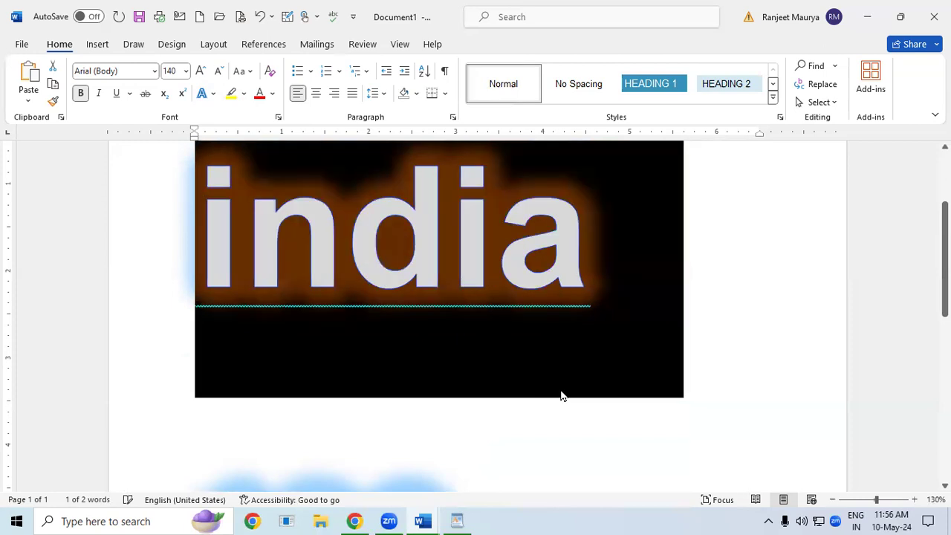
key("shift+F3")
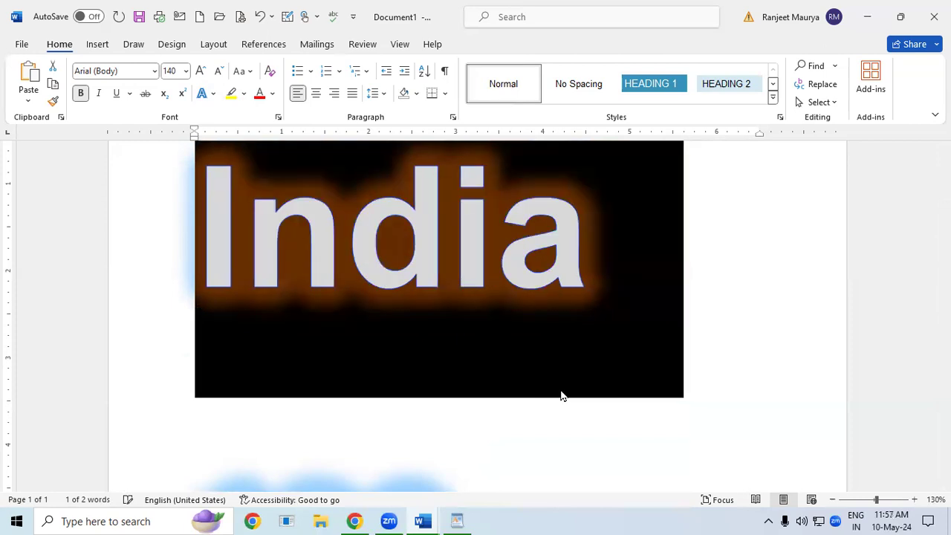
key("shift+F3")
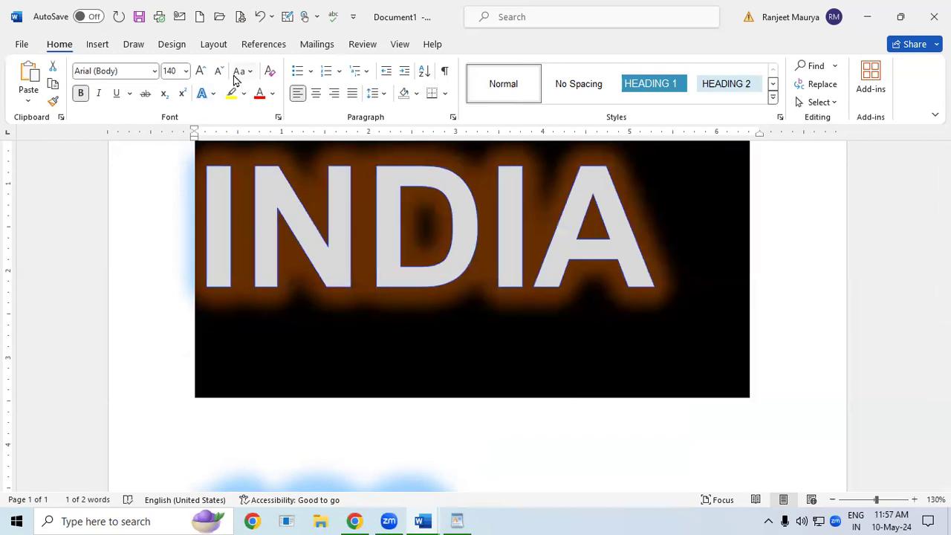
Grow INDIA, shrink it back to 140, then clear its formatting to plain 10-point text
left_click(199, 71)
left_click(200, 70)
left_click(200, 72)
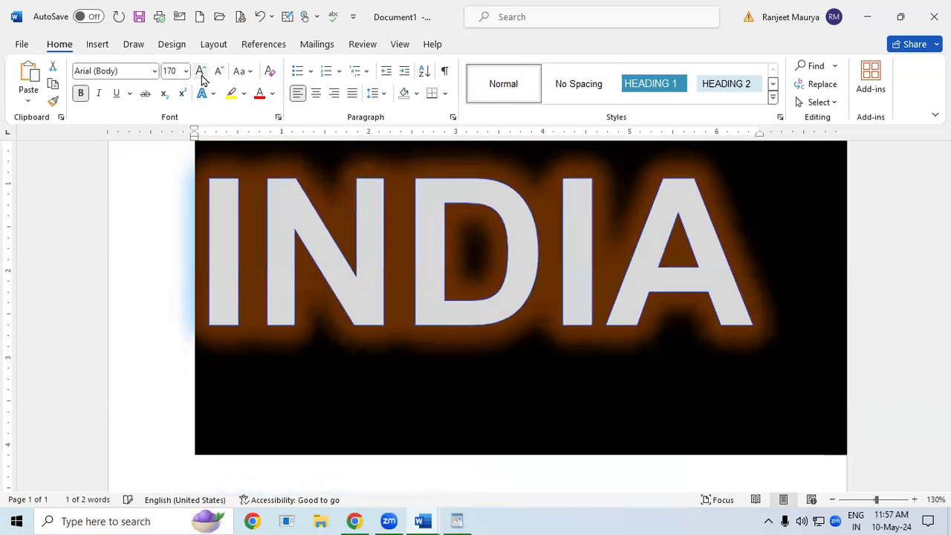
left_click(219, 71)
left_click(219, 72)
left_click(219, 72)
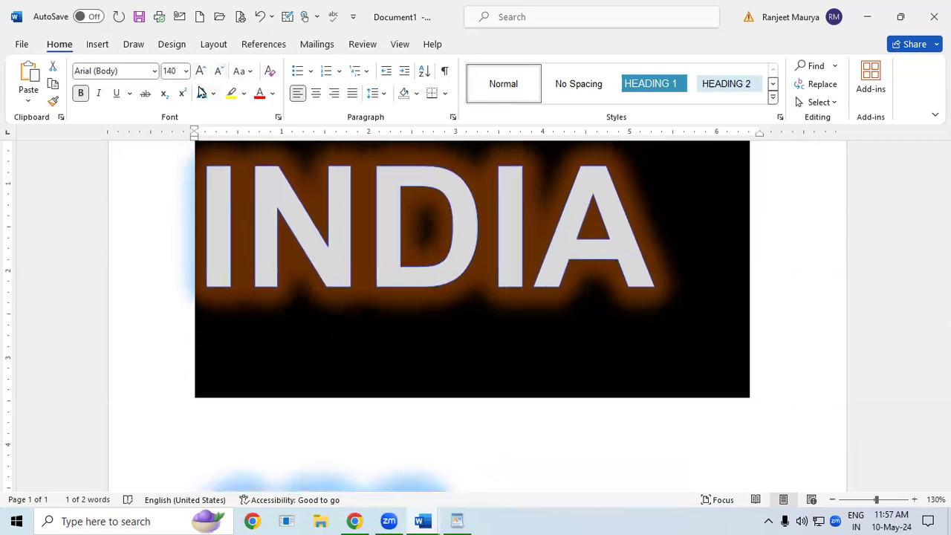
left_click(269, 75)
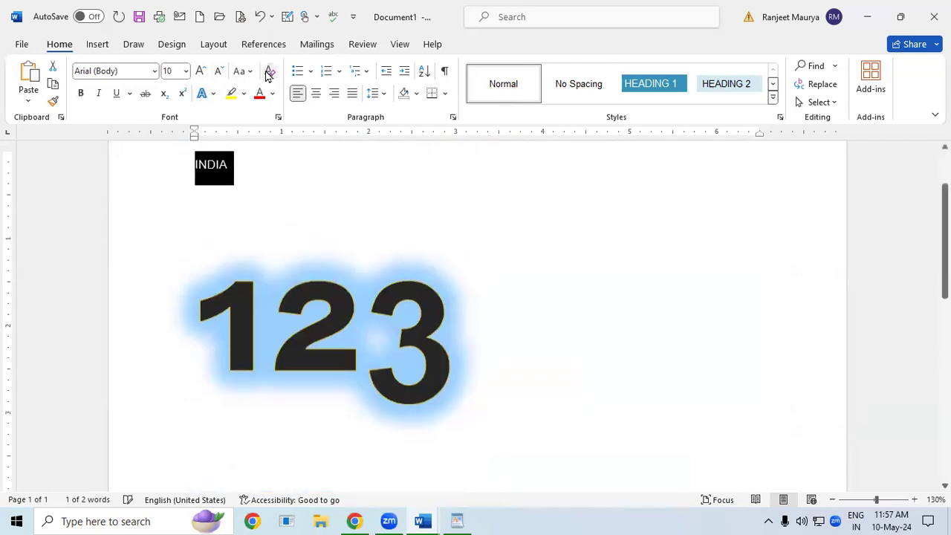